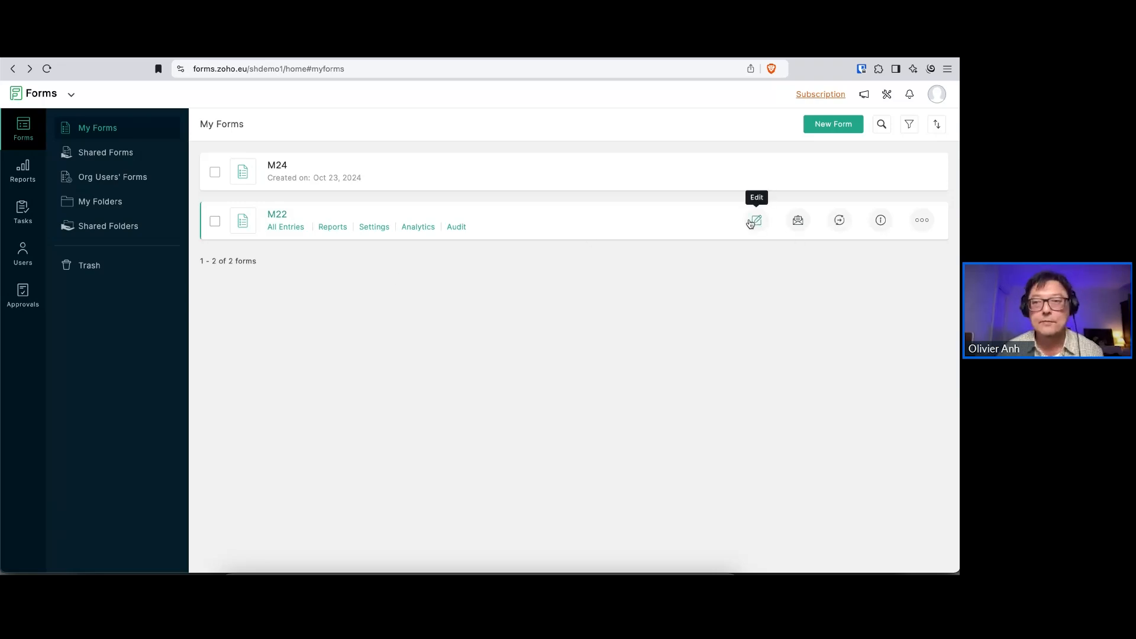
Open the live M22 form and review its Project Details page, from the project name through the categories and jury comments
{"action": "left_click", "coordinate": [276, 216]}
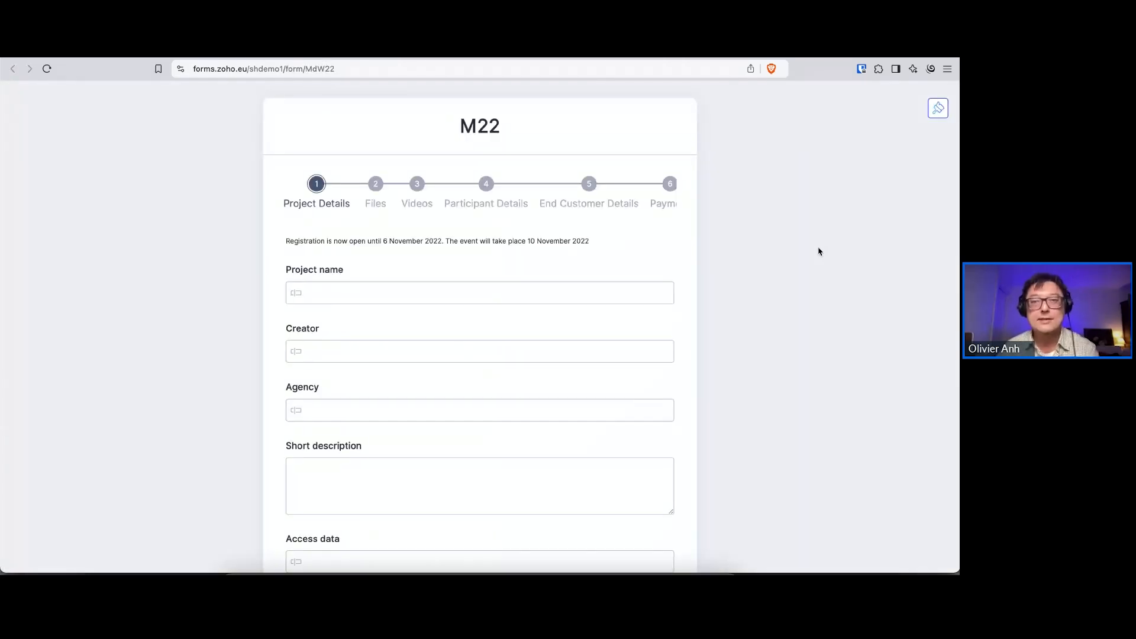
{"action": "scroll", "coordinate": [617, 192], "scroll_direction": "right", "scroll_amount": 1}
{"action": "scroll", "coordinate": [617, 192], "scroll_direction": "left", "scroll_amount": 1}
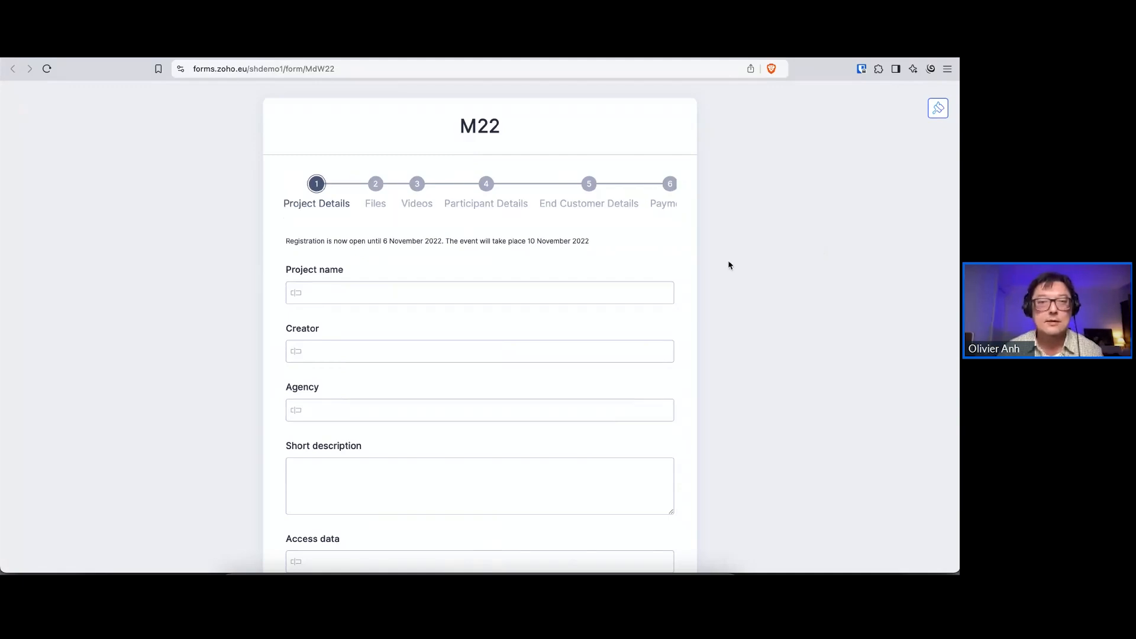
{"action": "scroll", "coordinate": [757, 278], "scroll_direction": "down", "scroll_amount": 5}
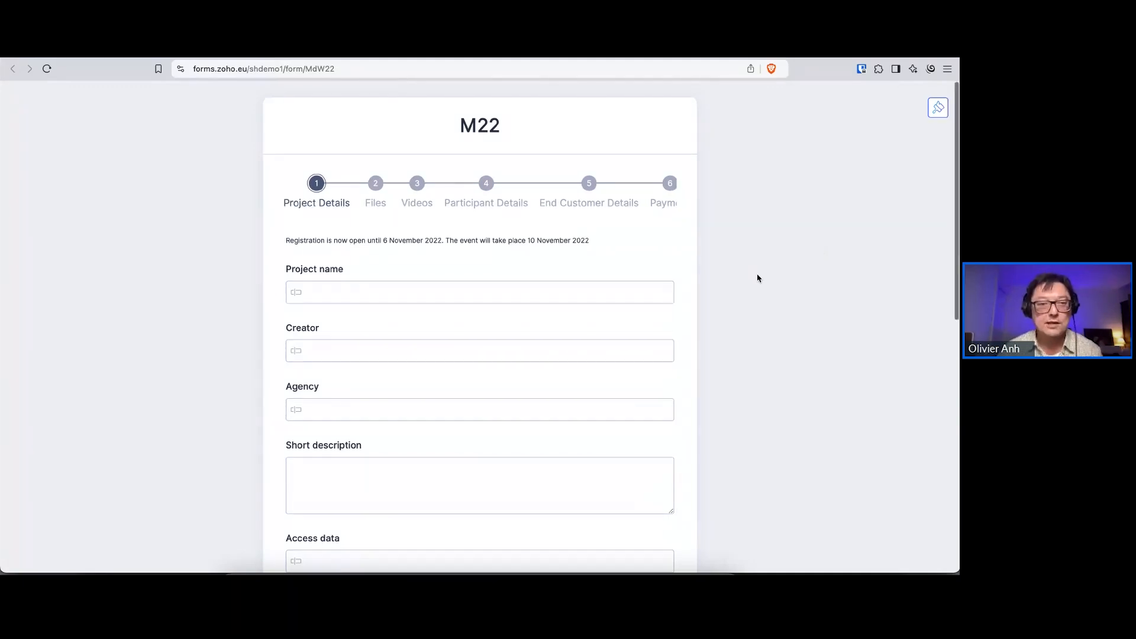
{"action": "scroll", "coordinate": [758, 278], "scroll_direction": "up", "scroll_amount": 5}
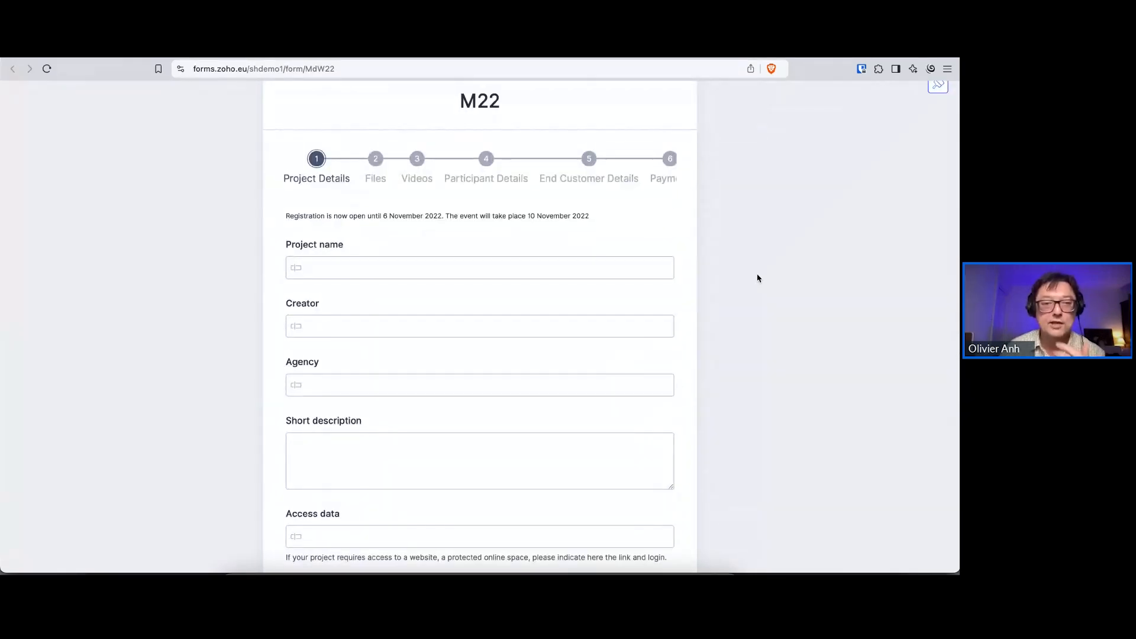
{"action": "scroll", "coordinate": [758, 278], "scroll_direction": "down", "scroll_amount": 7}
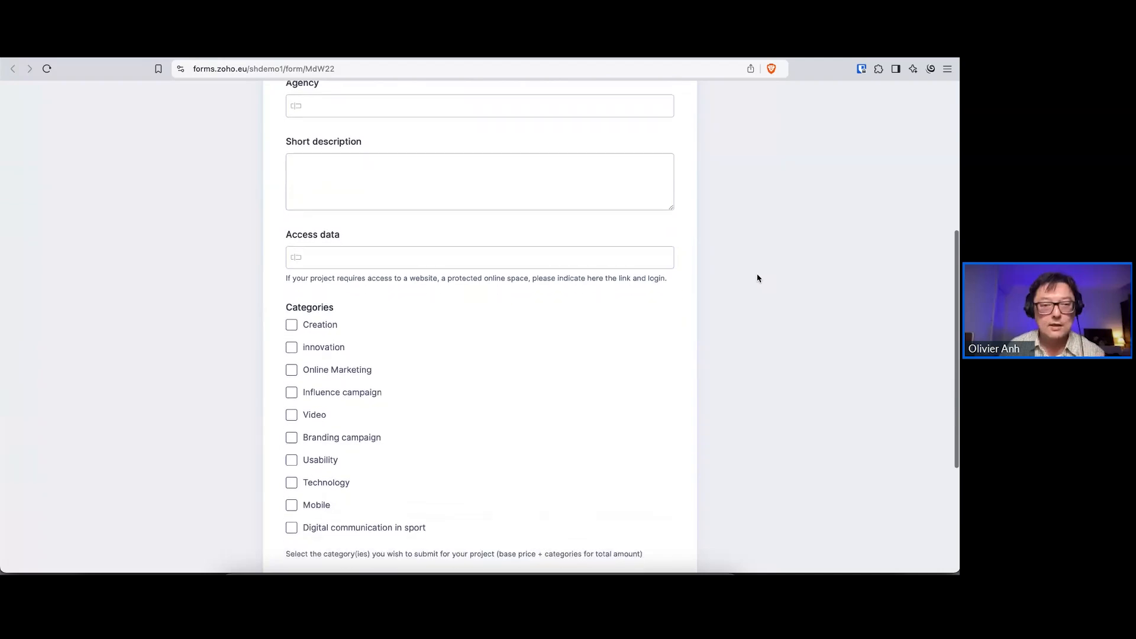
{"action": "scroll", "coordinate": [757, 278], "scroll_direction": "down", "scroll_amount": 2}
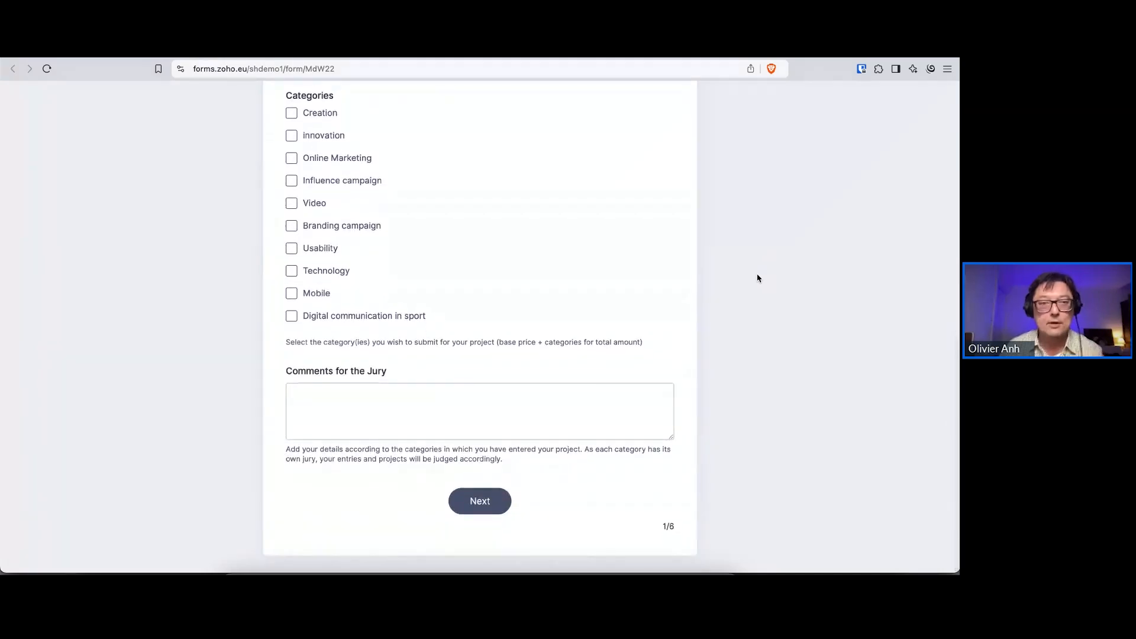
{"action": "scroll", "coordinate": [757, 278], "scroll_direction": "up", "scroll_amount": 2}
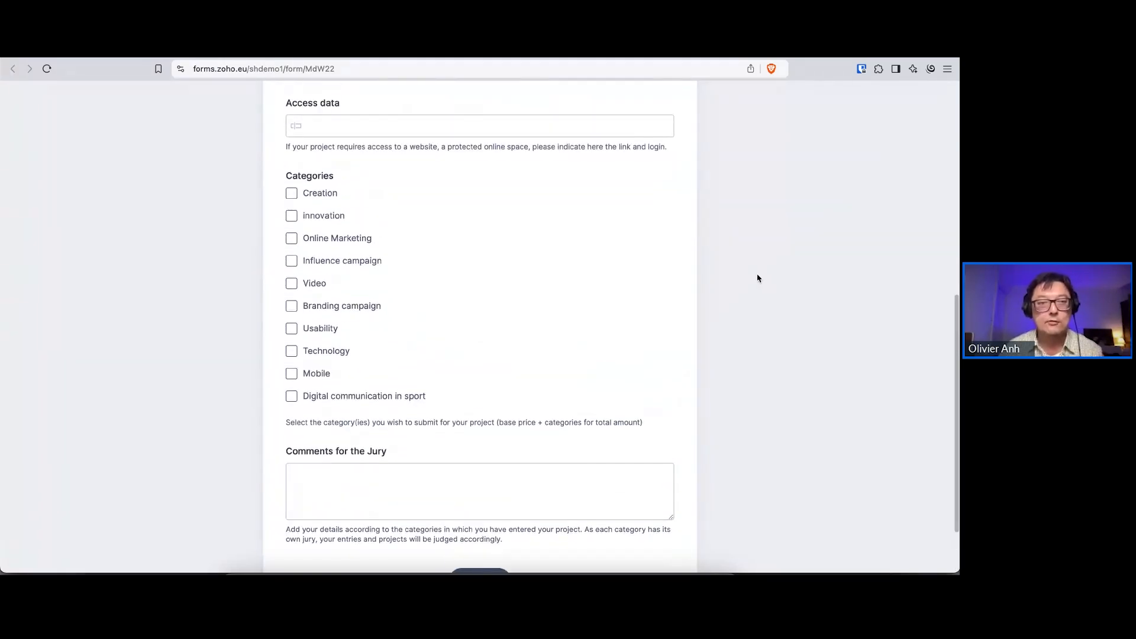
{"action": "scroll", "coordinate": [756, 278], "scroll_direction": "down", "scroll_amount": 2}
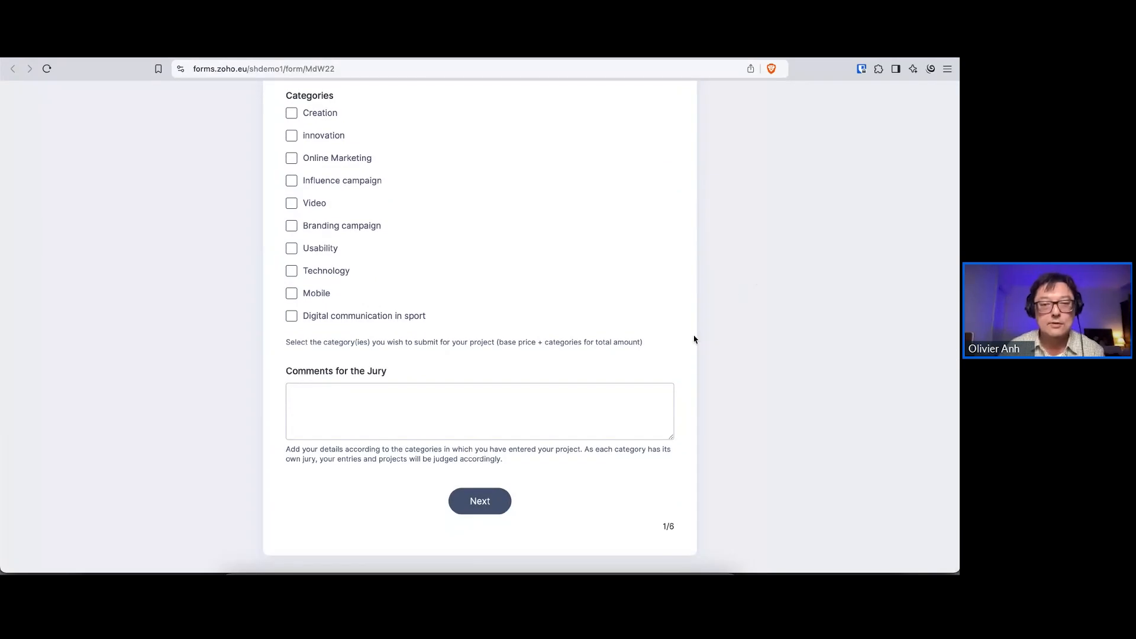
Advance to the Files page of the M22 form and review its upload fields, accepted formats and approval checkbox
{"action": "left_click", "coordinate": [502, 511]}
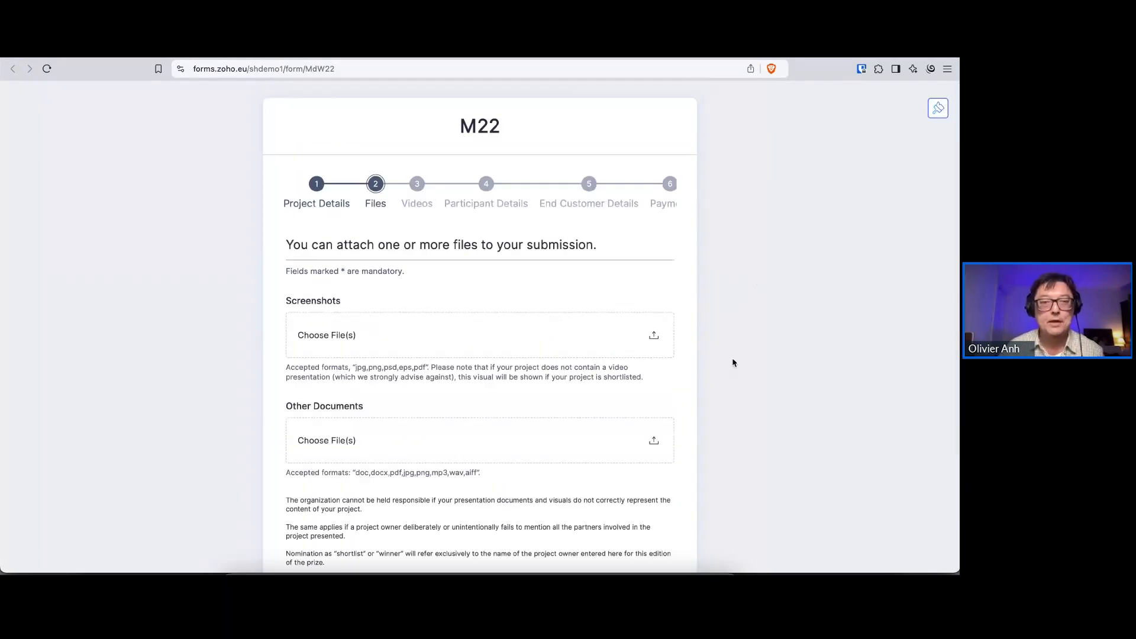
{"action": "scroll", "coordinate": [746, 362], "scroll_direction": "down", "scroll_amount": 3}
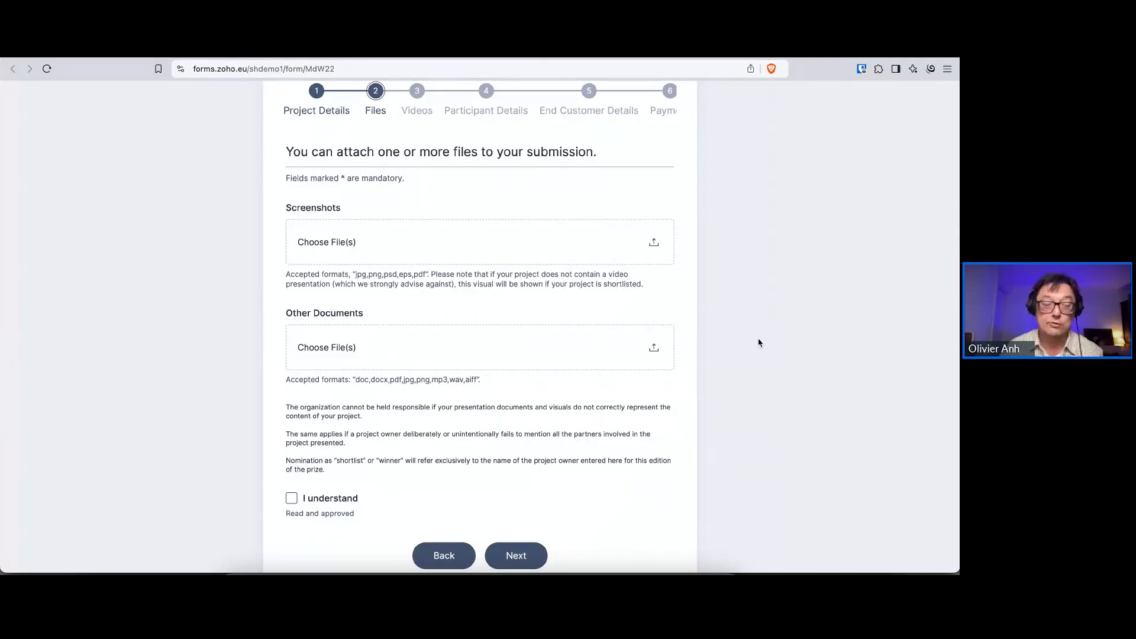
{"action": "scroll", "coordinate": [758, 343], "scroll_direction": "down", "scroll_amount": 2}
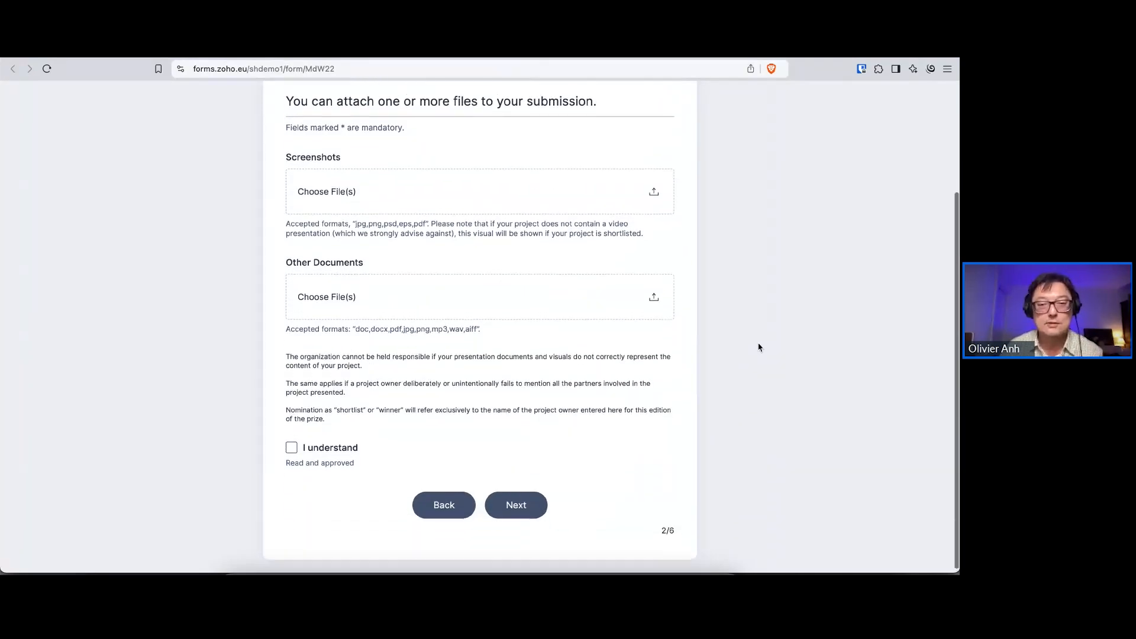
{"action": "scroll", "coordinate": [758, 347], "scroll_direction": "up", "scroll_amount": 1}
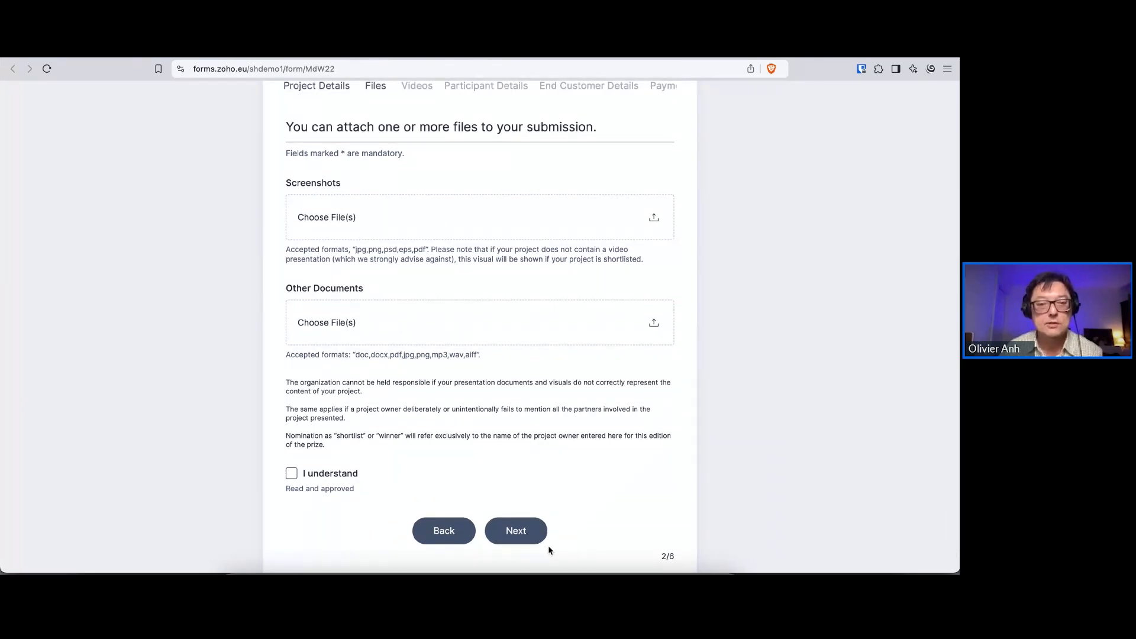
Advance to the Videos page and examine the video upload, swisstransfer link and Youtube link fields without filling them in
{"action": "left_click", "coordinate": [535, 536]}
{"action": "scroll", "coordinate": [717, 459], "scroll_direction": "down", "scroll_amount": 1}
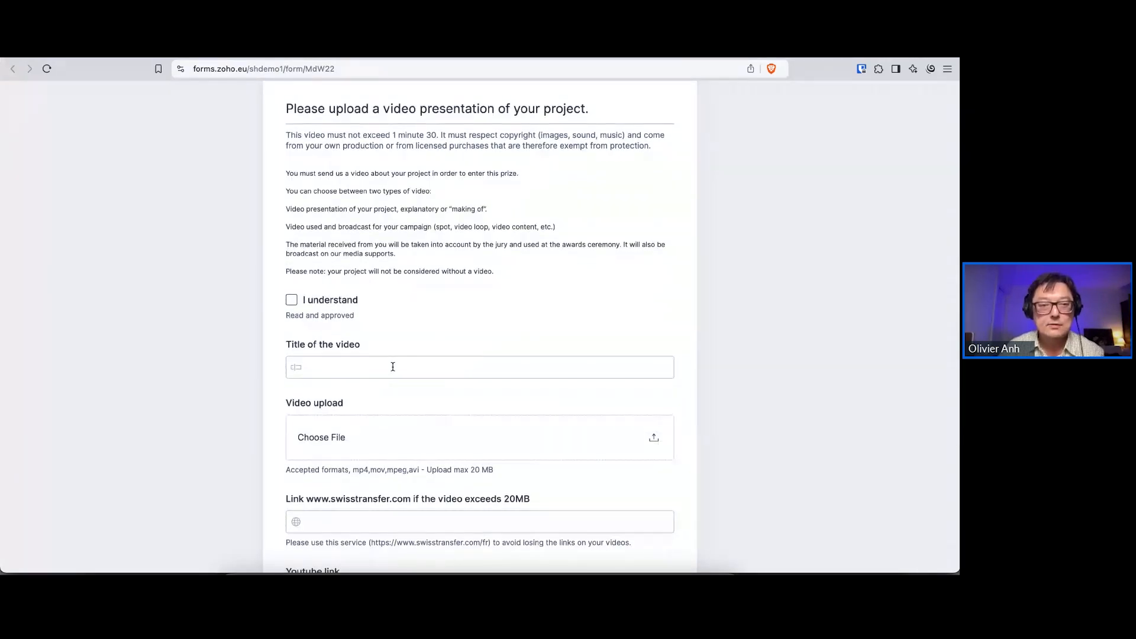
{"action": "scroll", "coordinate": [392, 367], "scroll_direction": "down", "scroll_amount": 1}
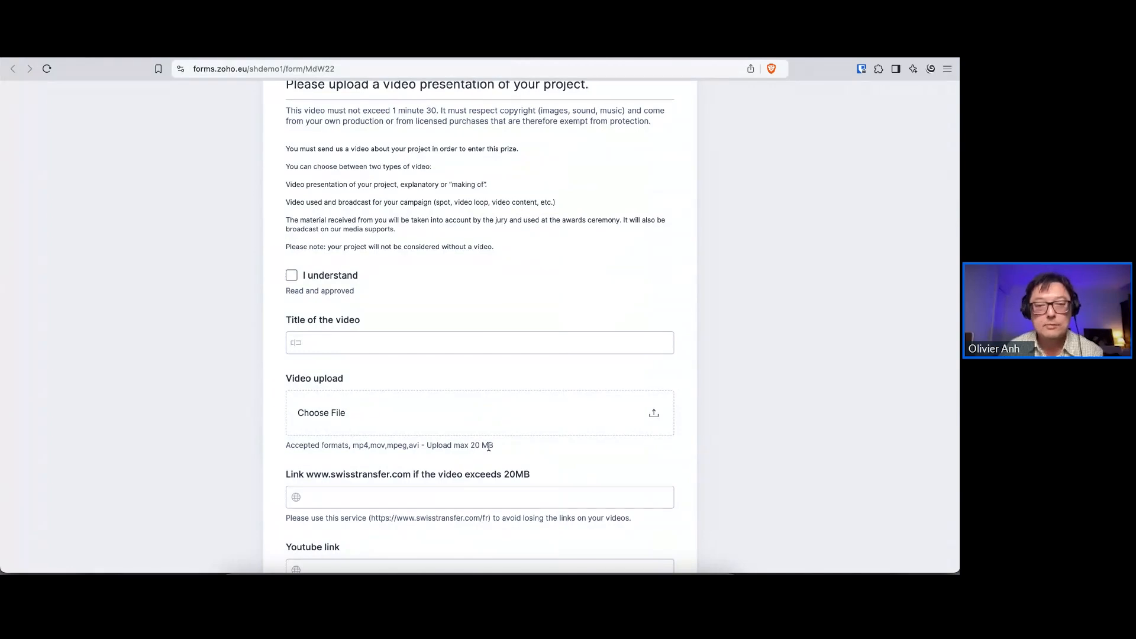
{"action": "left_click", "coordinate": [367, 496]}
{"action": "scroll", "coordinate": [414, 494], "scroll_direction": "down", "scroll_amount": 3}
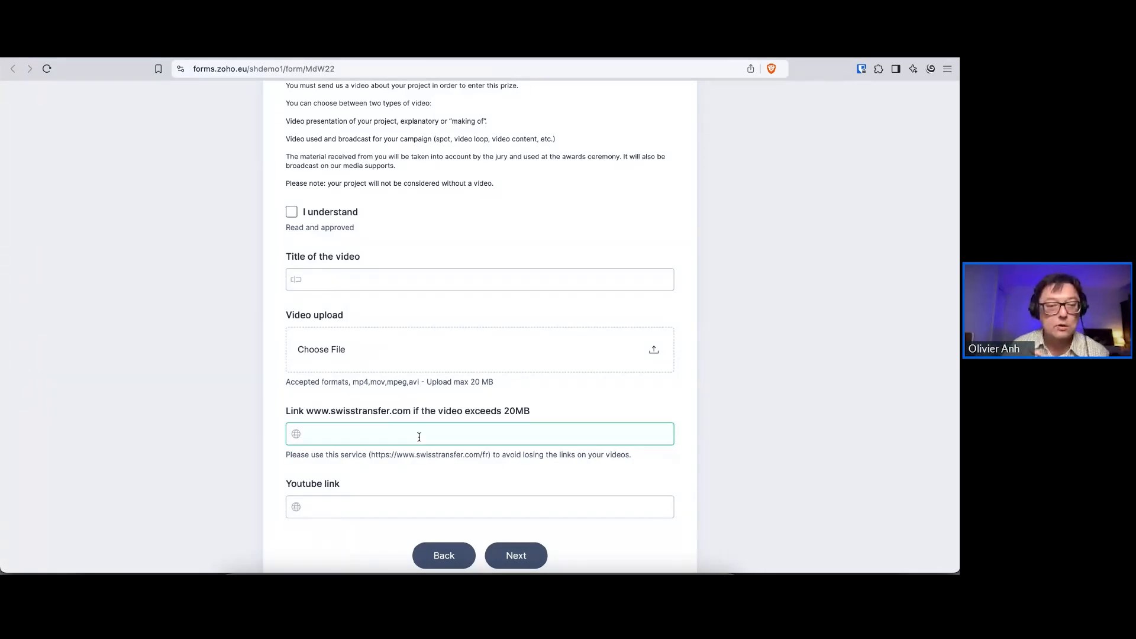
{"action": "left_click", "coordinate": [372, 507]}
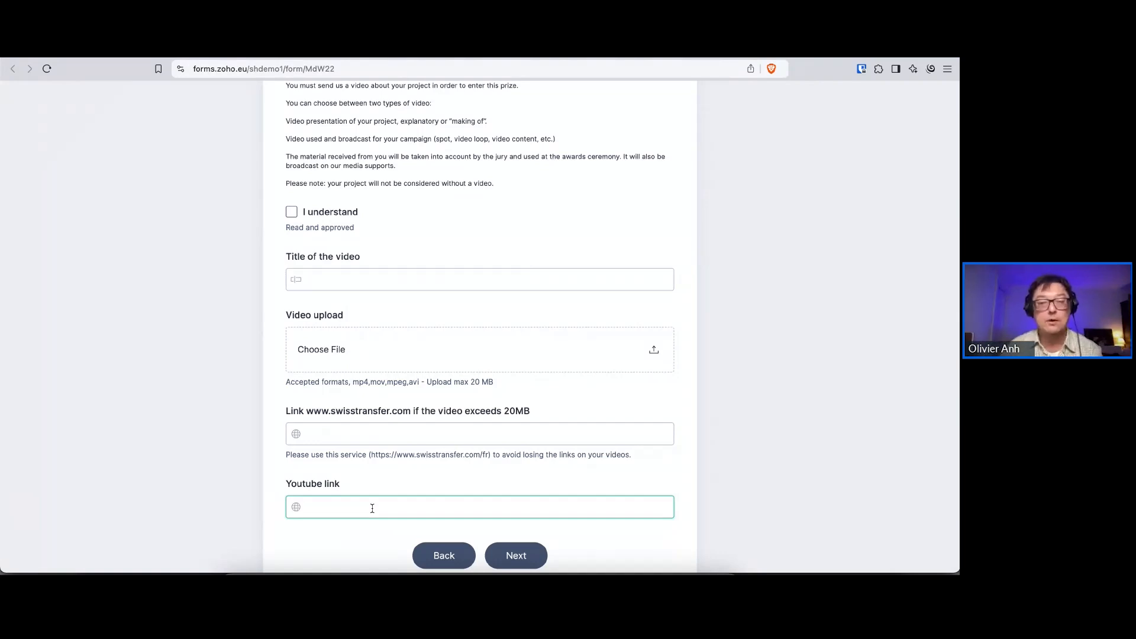
{"action": "left_click", "coordinate": [722, 425]}
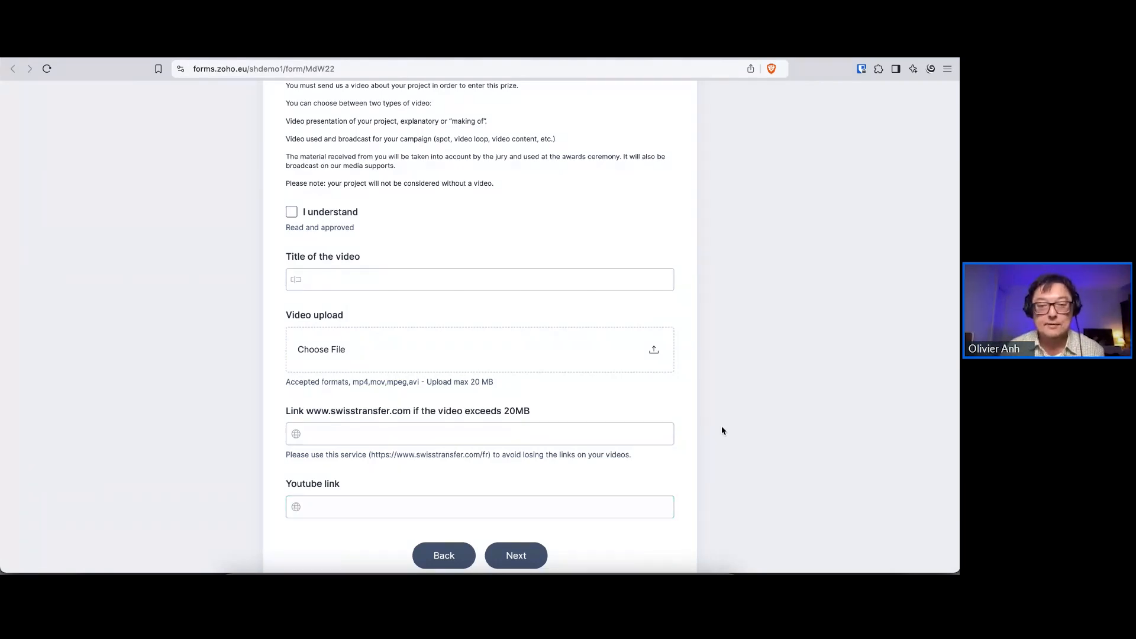
Advance to the Participant Details page and review its agency, name, address and contact fields
{"action": "left_click", "coordinate": [519, 555]}
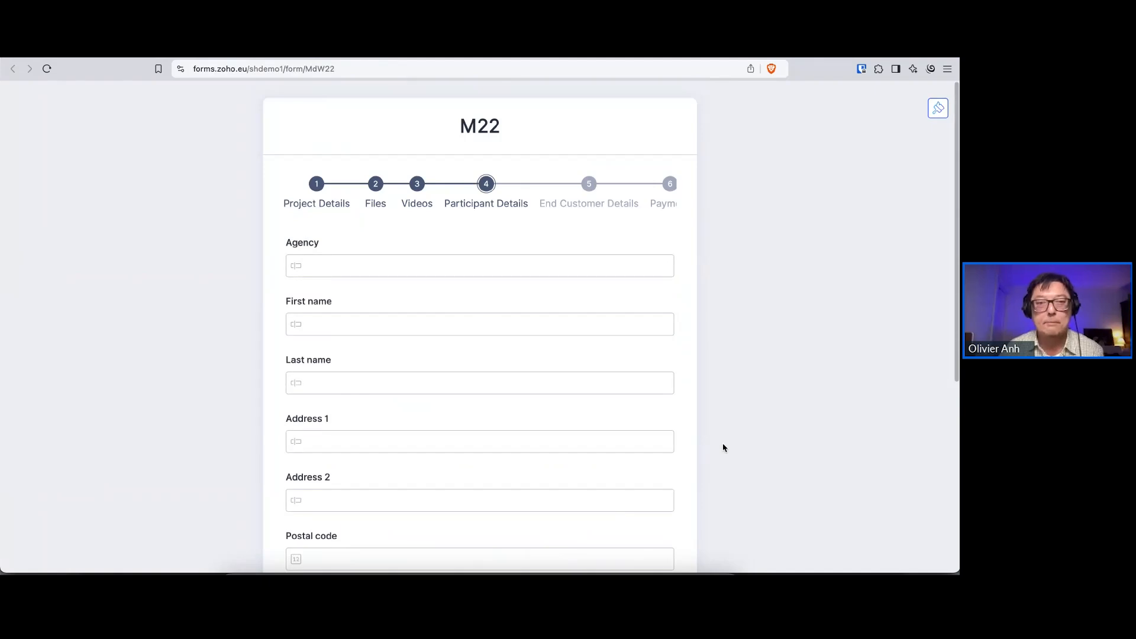
{"action": "scroll", "coordinate": [732, 443], "scroll_direction": "down", "scroll_amount": 2}
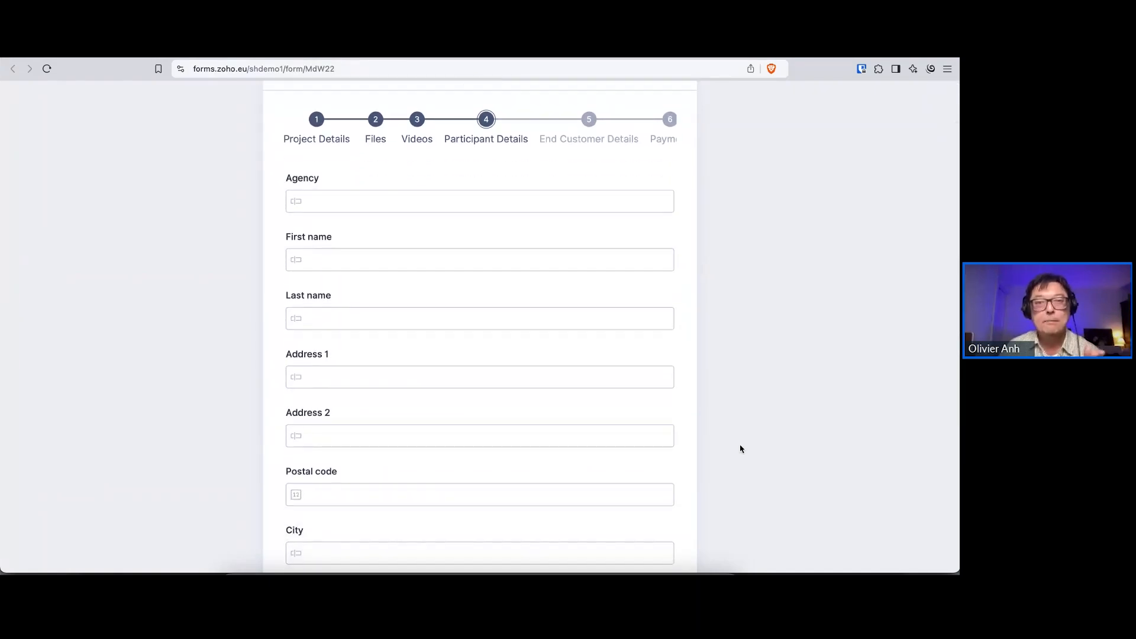
{"action": "scroll", "coordinate": [740, 449], "scroll_direction": "down", "scroll_amount": 1}
{"action": "scroll", "coordinate": [739, 448], "scroll_direction": "down", "scroll_amount": 6}
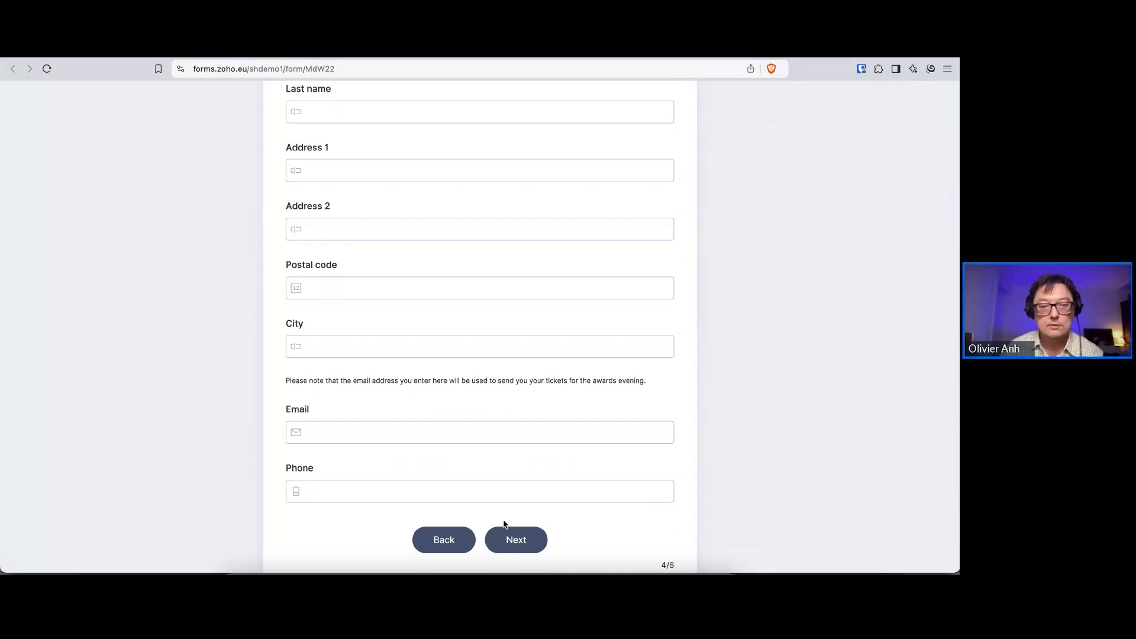
Advance to the End Customer Details page and review all of its fields down to the phone number
{"action": "left_click", "coordinate": [506, 540]}
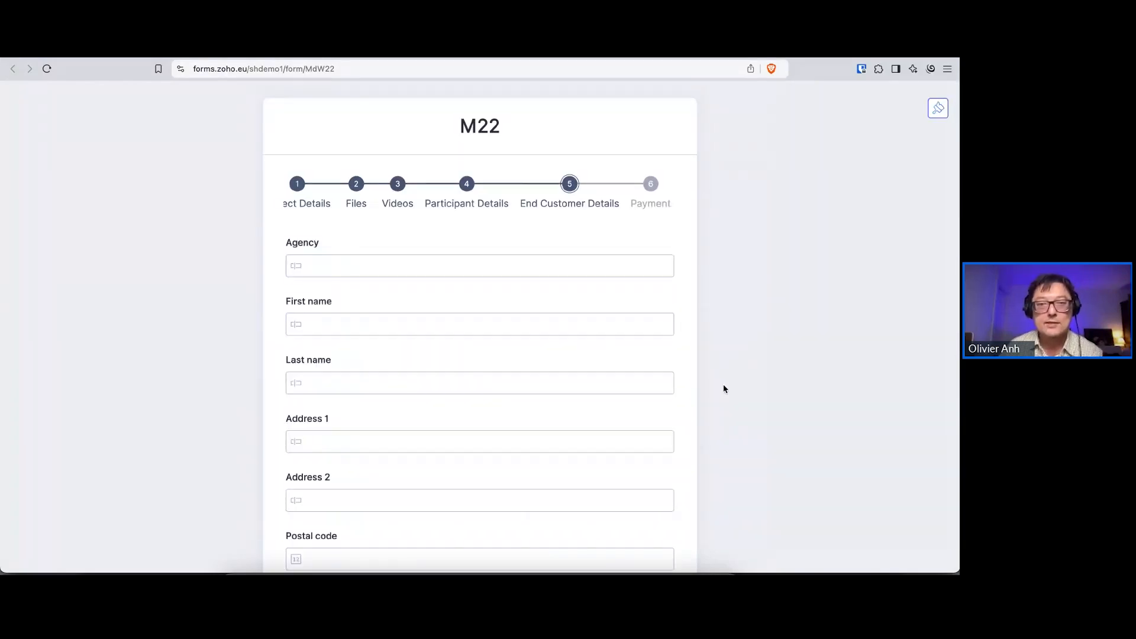
{"action": "scroll", "coordinate": [744, 386], "scroll_direction": "down", "scroll_amount": 1}
{"action": "scroll", "coordinate": [745, 387], "scroll_direction": "down", "scroll_amount": 2}
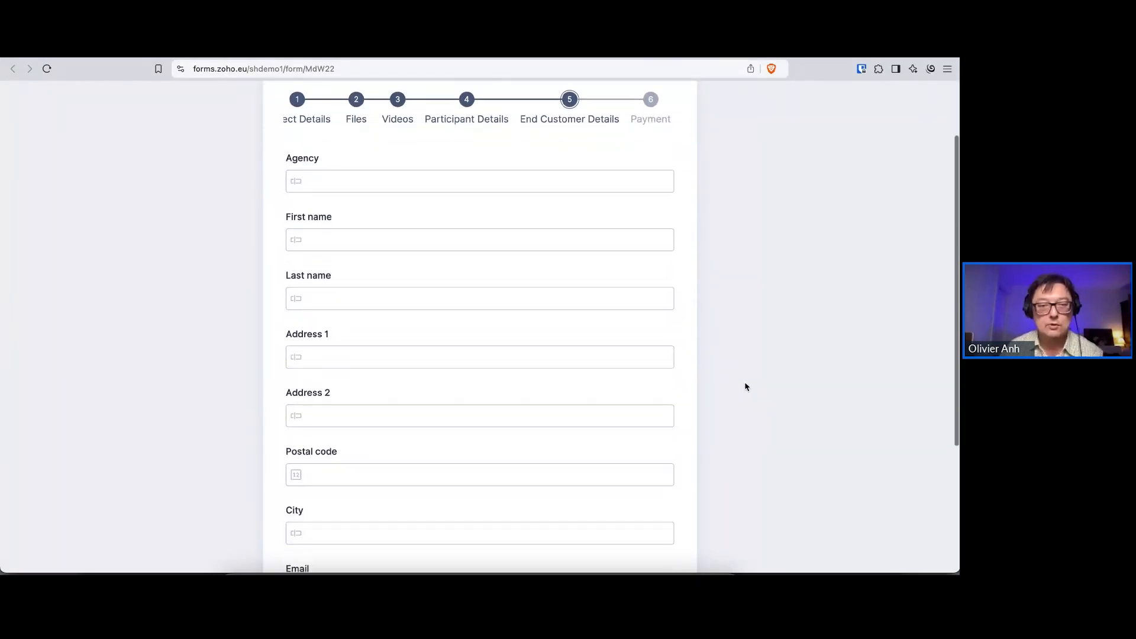
{"action": "scroll", "coordinate": [746, 387], "scroll_direction": "down", "scroll_amount": 3}
{"action": "scroll", "coordinate": [745, 386], "scroll_direction": "up", "scroll_amount": 2}
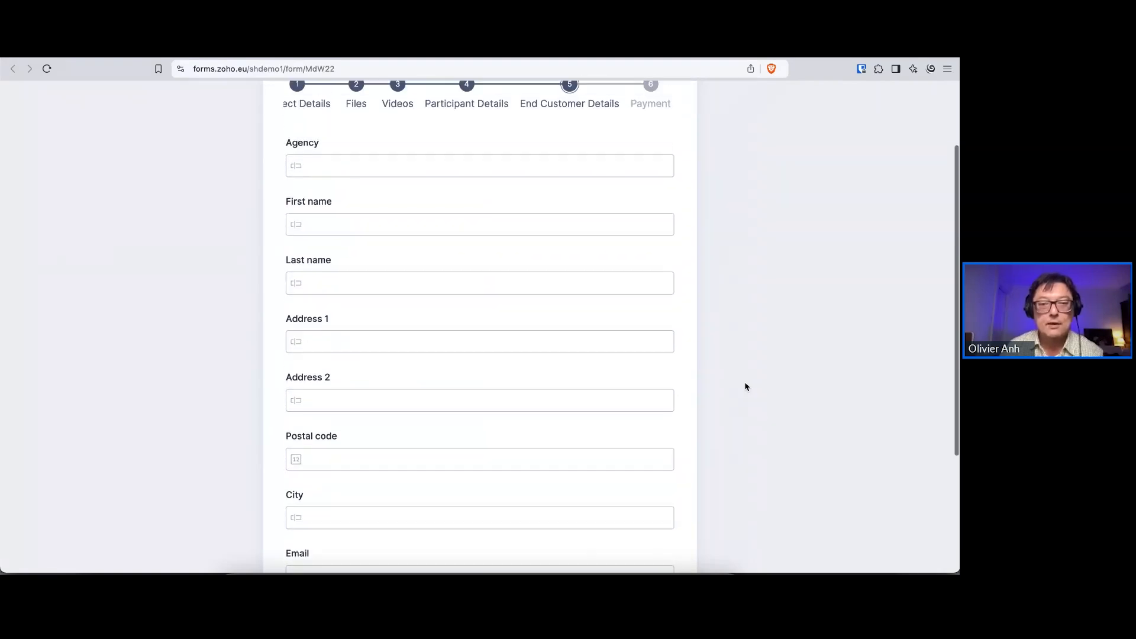
{"action": "scroll", "coordinate": [746, 386], "scroll_direction": "down", "scroll_amount": 3}
{"action": "scroll", "coordinate": [745, 387], "scroll_direction": "down", "scroll_amount": 1}
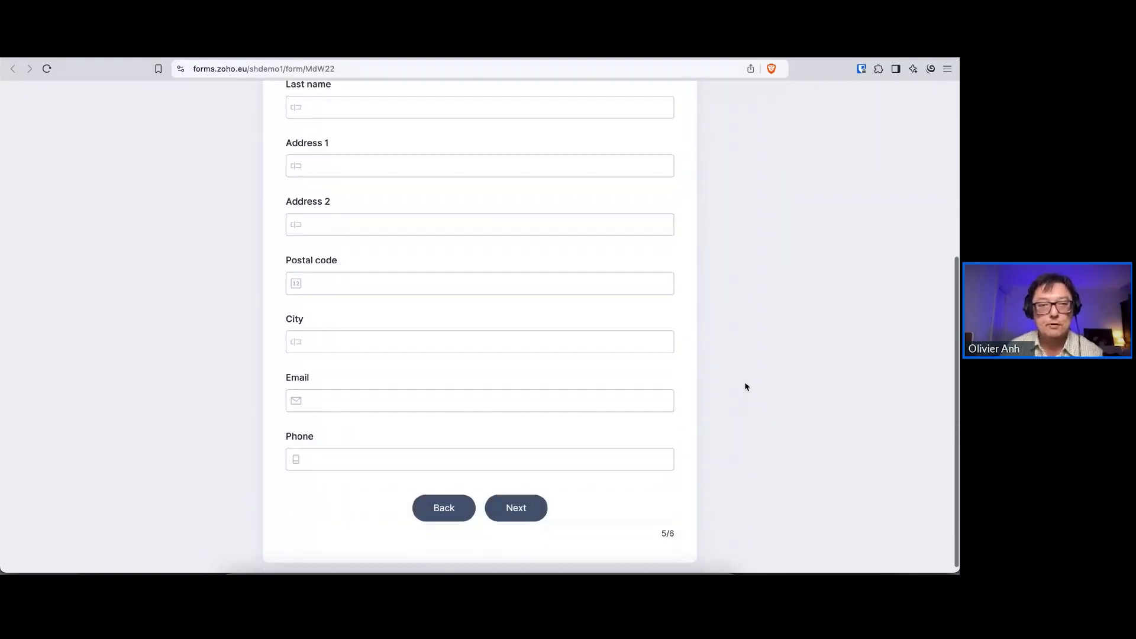
Advance to the Payment page, examine the Books SKU field, and return to the My Forms list
{"action": "left_click", "coordinate": [514, 507]}
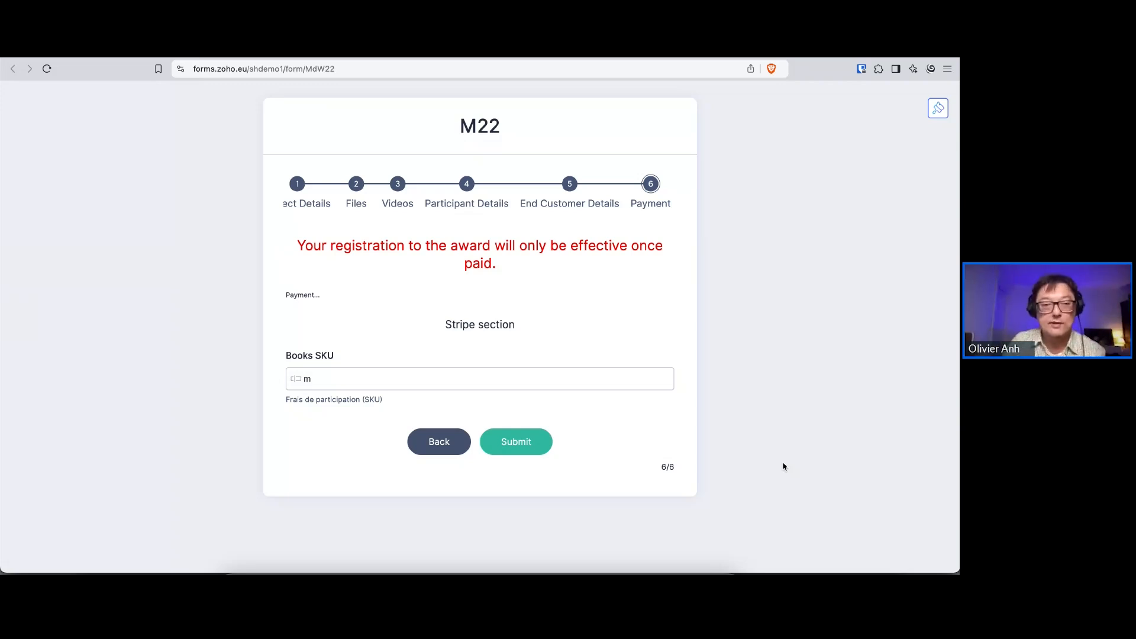
{"action": "left_click", "coordinate": [330, 378]}
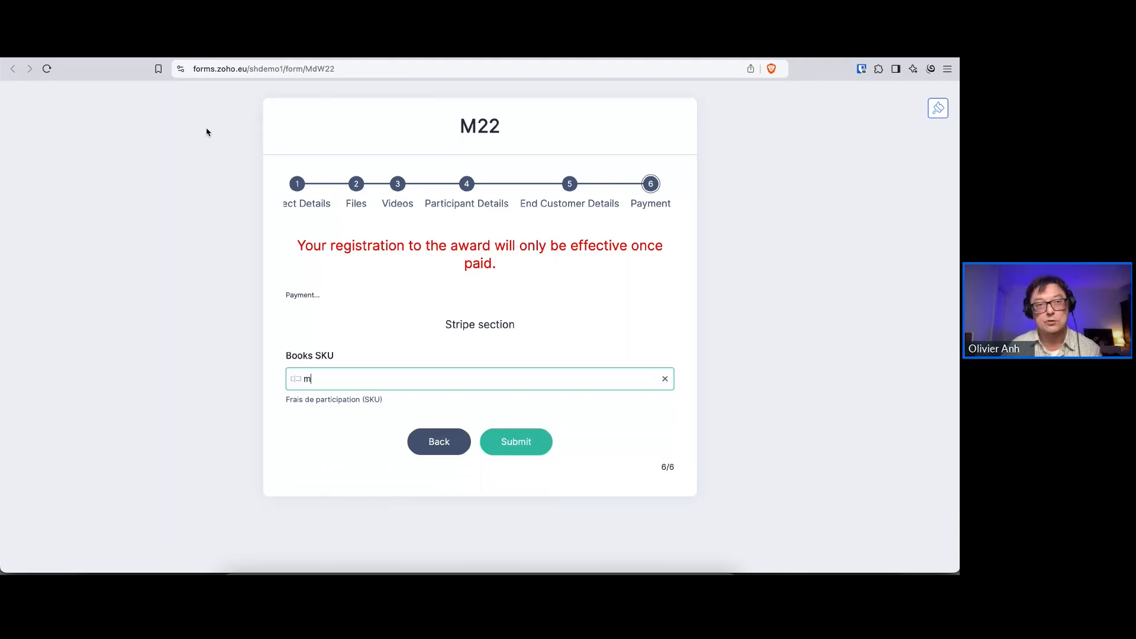
{"action": "left_click", "coordinate": [256, 55]}
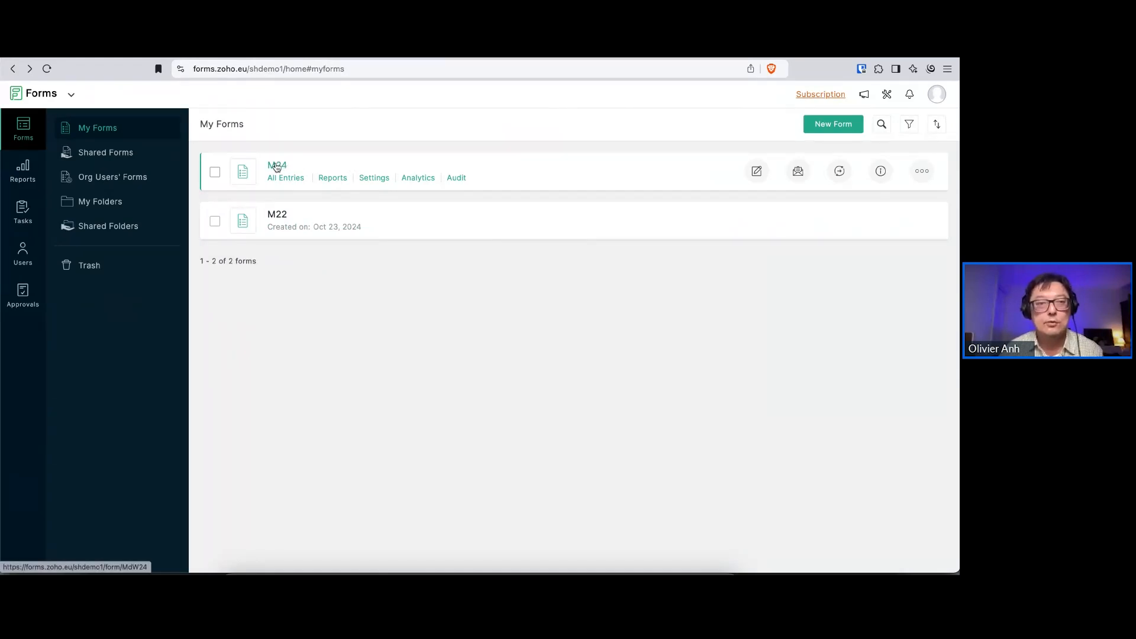
Open the live M24 form and review its Project details page, including the registration instructions, categories, video title and jury comments
{"action": "left_click", "coordinate": [277, 167]}
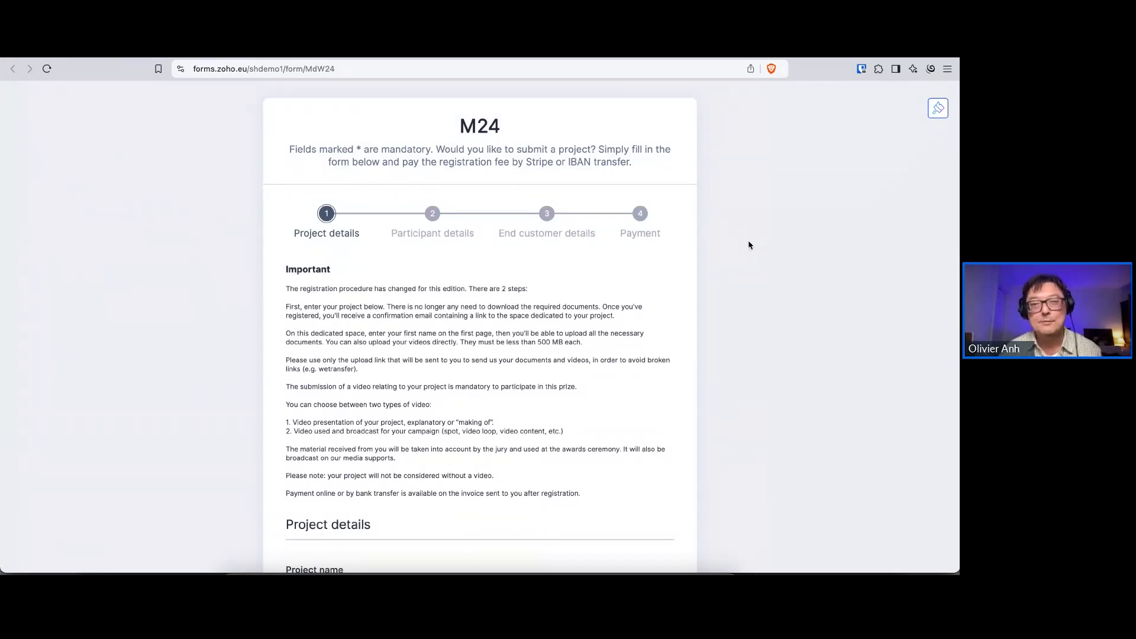
{"action": "scroll", "coordinate": [748, 248], "scroll_direction": "down", "scroll_amount": 3}
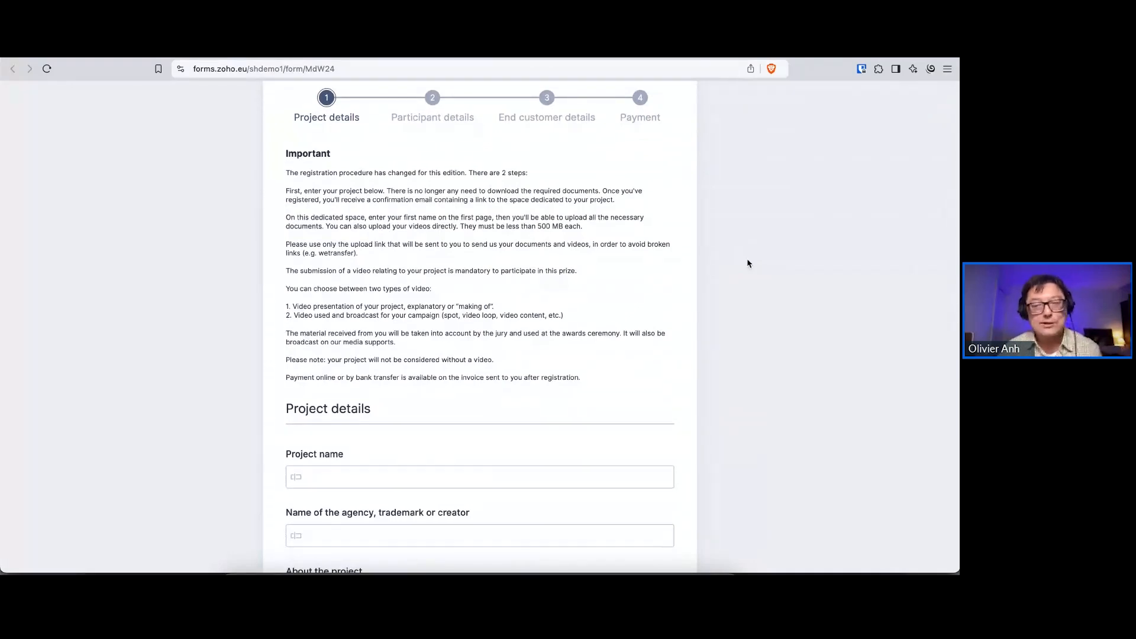
{"action": "scroll", "coordinate": [748, 263], "scroll_direction": "up", "scroll_amount": 1}
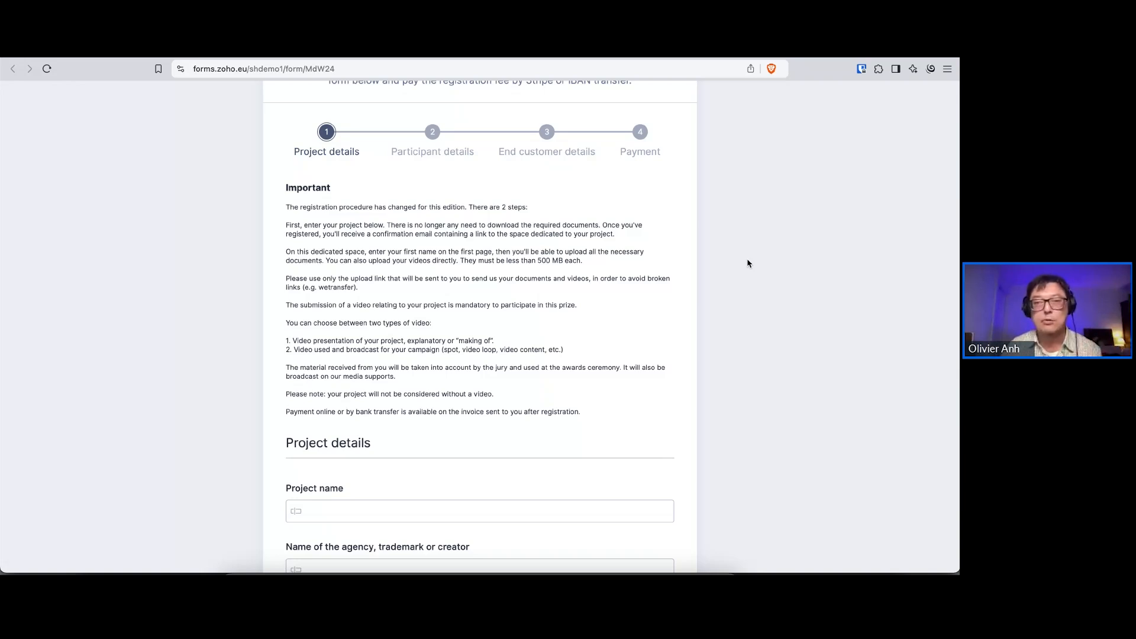
{"action": "scroll", "coordinate": [743, 304], "scroll_direction": "down", "scroll_amount": 2}
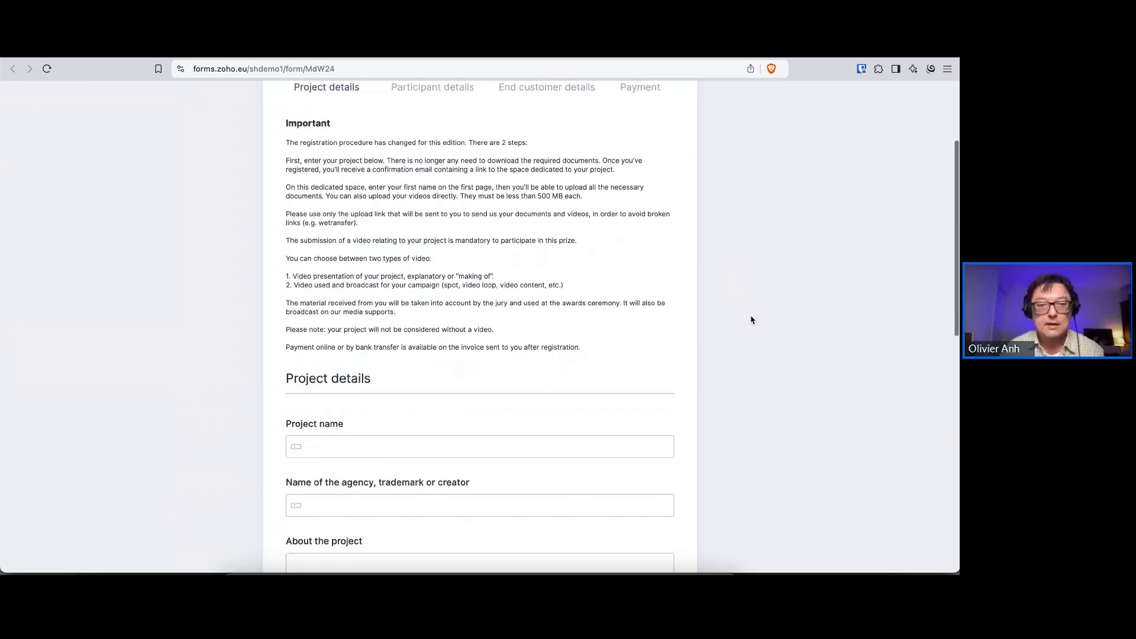
{"action": "scroll", "coordinate": [751, 320], "scroll_direction": "down", "scroll_amount": 5}
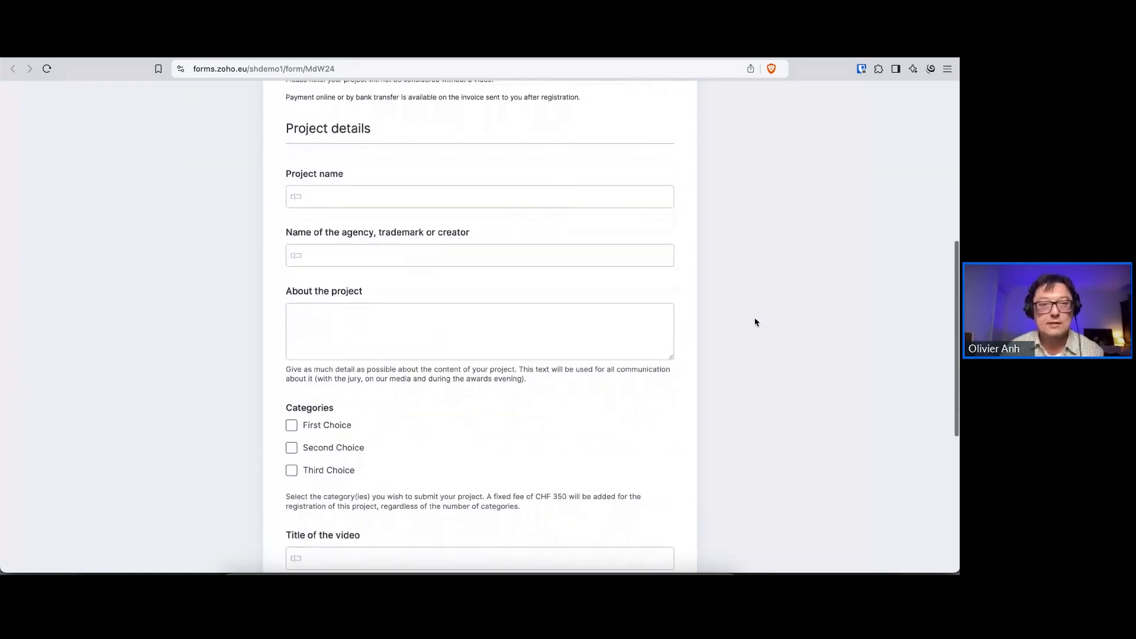
{"action": "scroll", "coordinate": [755, 323], "scroll_direction": "down", "scroll_amount": 2}
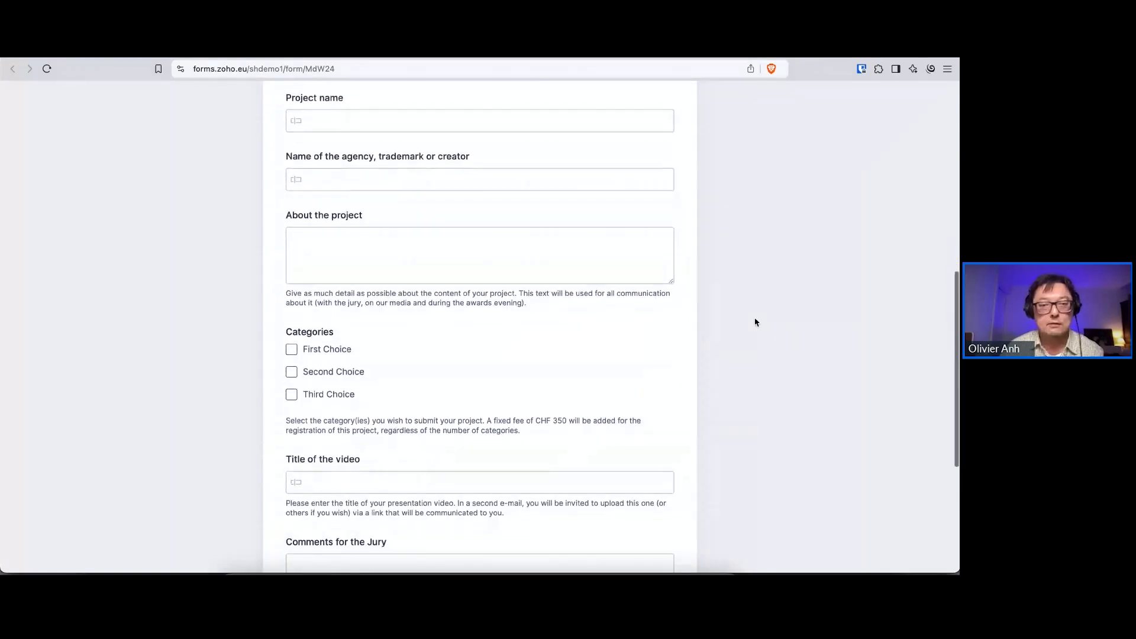
{"action": "scroll", "coordinate": [803, 315], "scroll_direction": "down", "scroll_amount": 2}
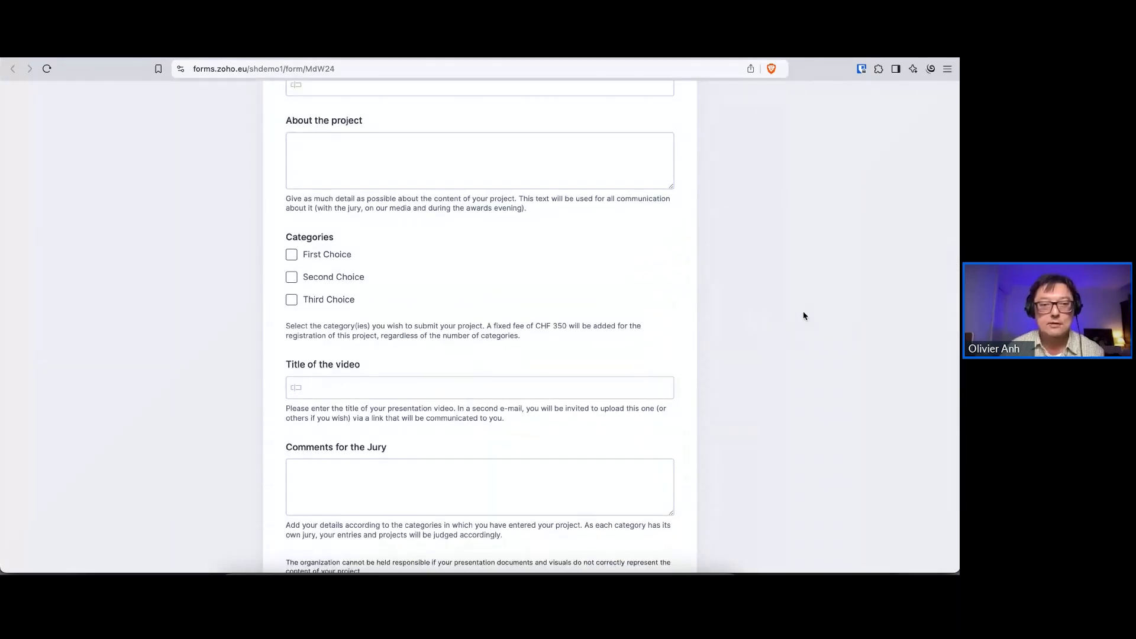
{"action": "scroll", "coordinate": [804, 315], "scroll_direction": "down", "scroll_amount": 3}
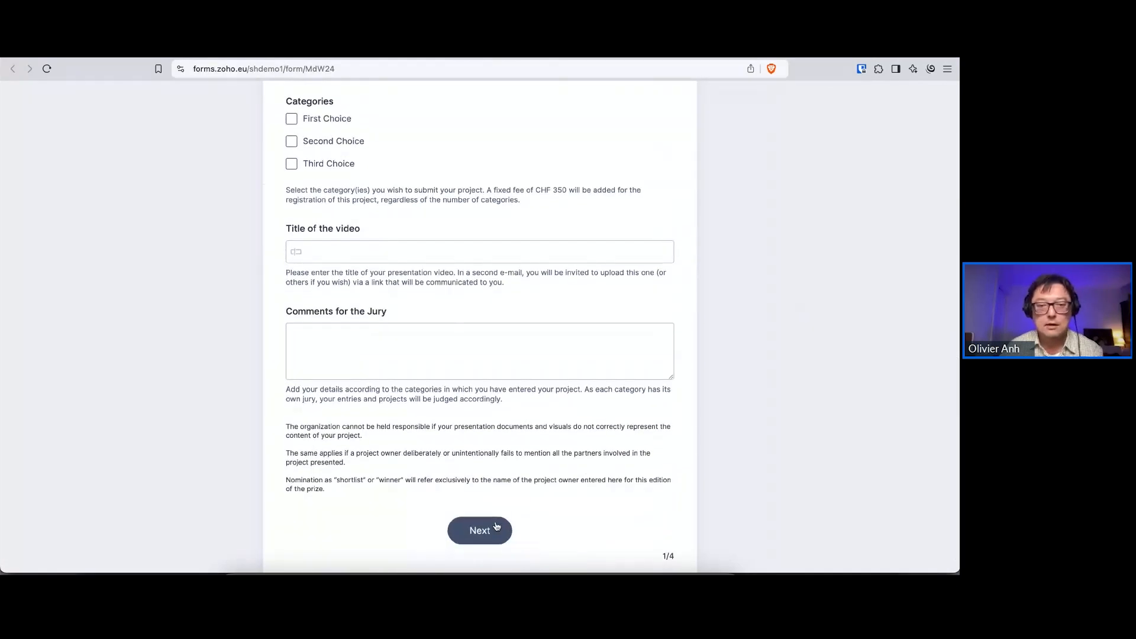
Advance the M24 form to the Participant details page and review its fields from Agency / Creator to the X handle
{"action": "left_click", "coordinate": [497, 528]}
{"action": "scroll", "coordinate": [744, 348], "scroll_direction": "down", "scroll_amount": 1}
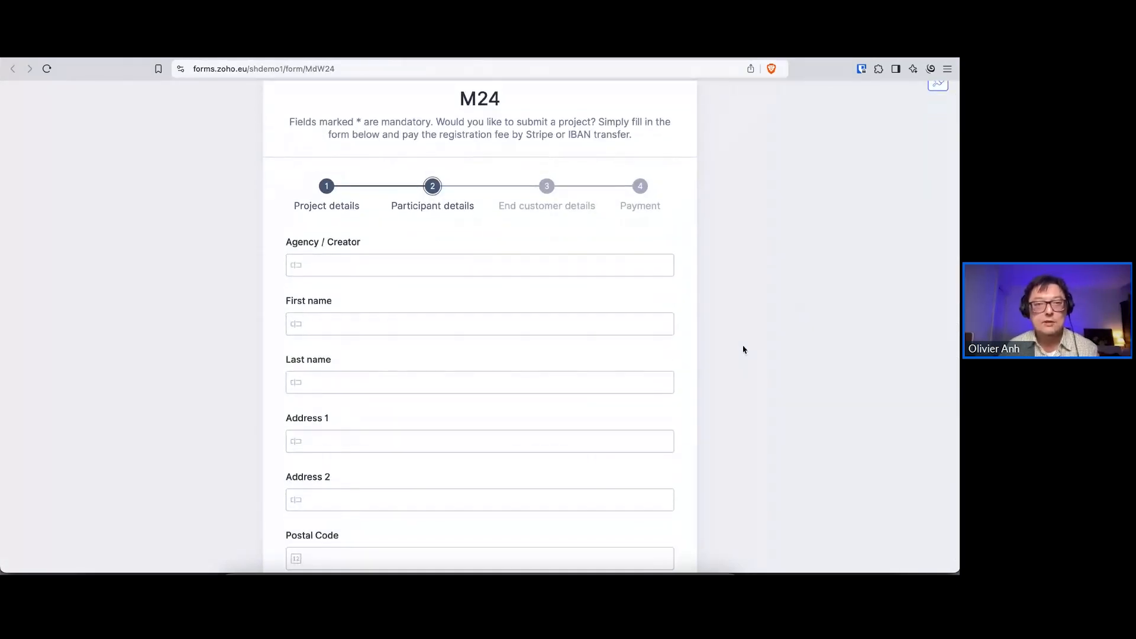
{"action": "scroll", "coordinate": [743, 349], "scroll_direction": "down", "scroll_amount": 3}
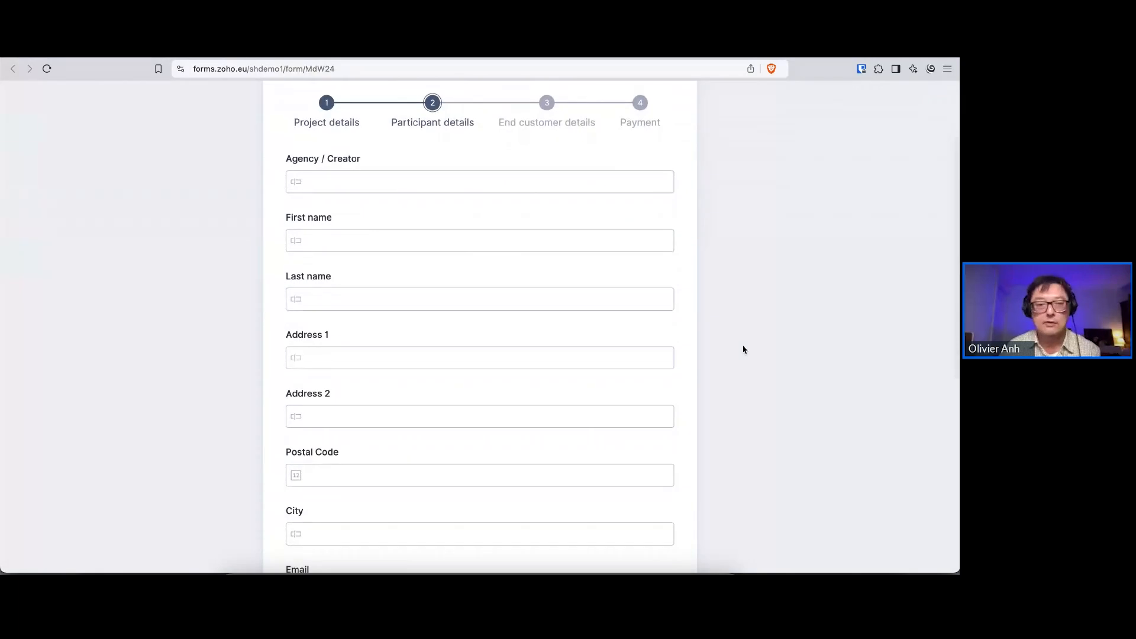
{"action": "scroll", "coordinate": [744, 349], "scroll_direction": "up", "scroll_amount": 2}
{"action": "scroll", "coordinate": [743, 349], "scroll_direction": "down", "scroll_amount": 5}
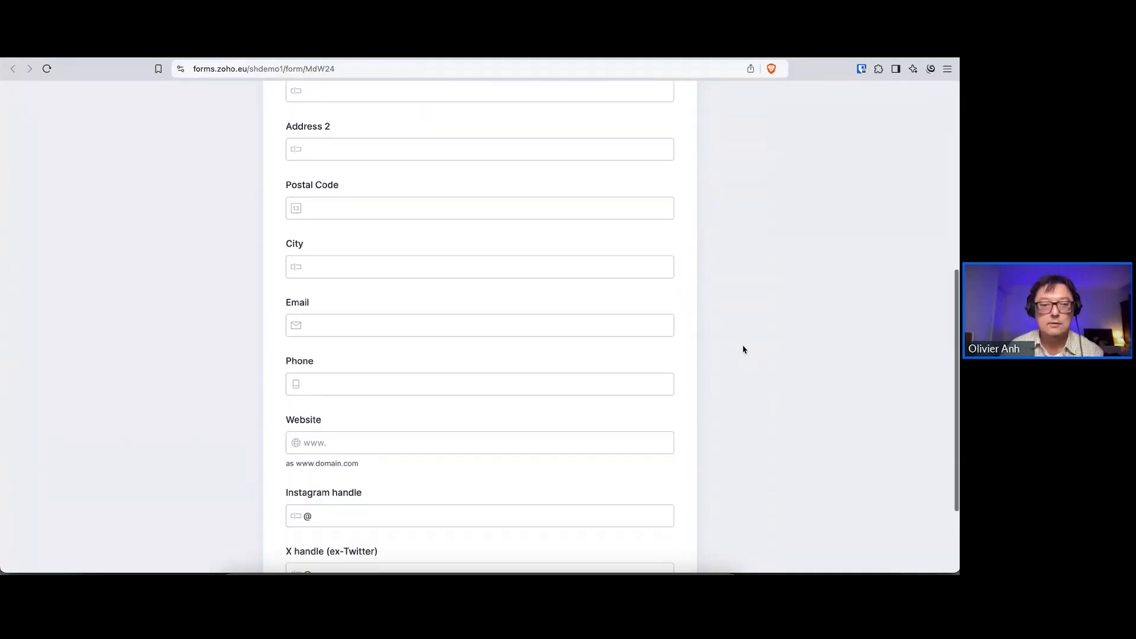
{"action": "scroll", "coordinate": [743, 349], "scroll_direction": "down", "scroll_amount": 2}
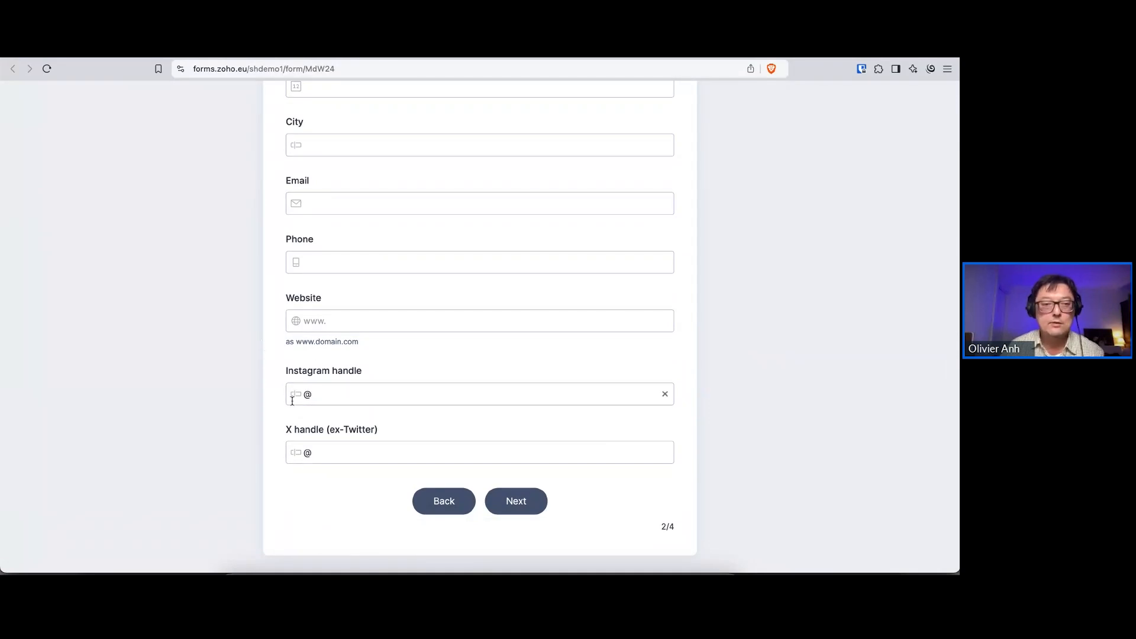
Advance to the End customer details page, review its company, name, address and contact fields, and proceed to the Payment page
{"action": "left_click", "coordinate": [524, 506]}
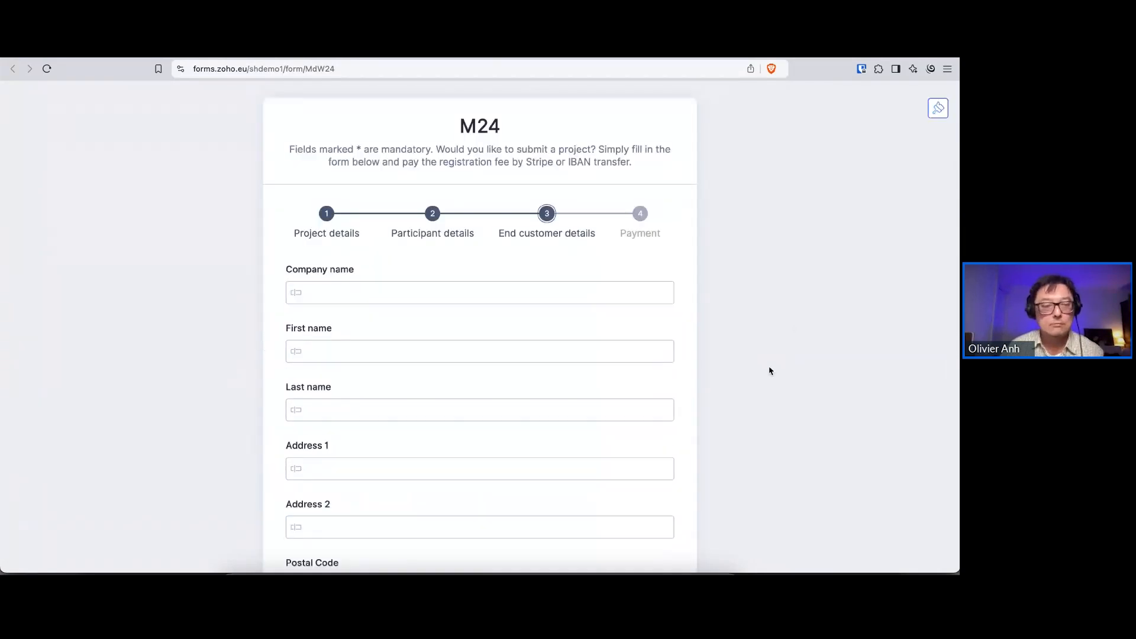
{"action": "scroll", "coordinate": [770, 371], "scroll_direction": "down", "scroll_amount": 5}
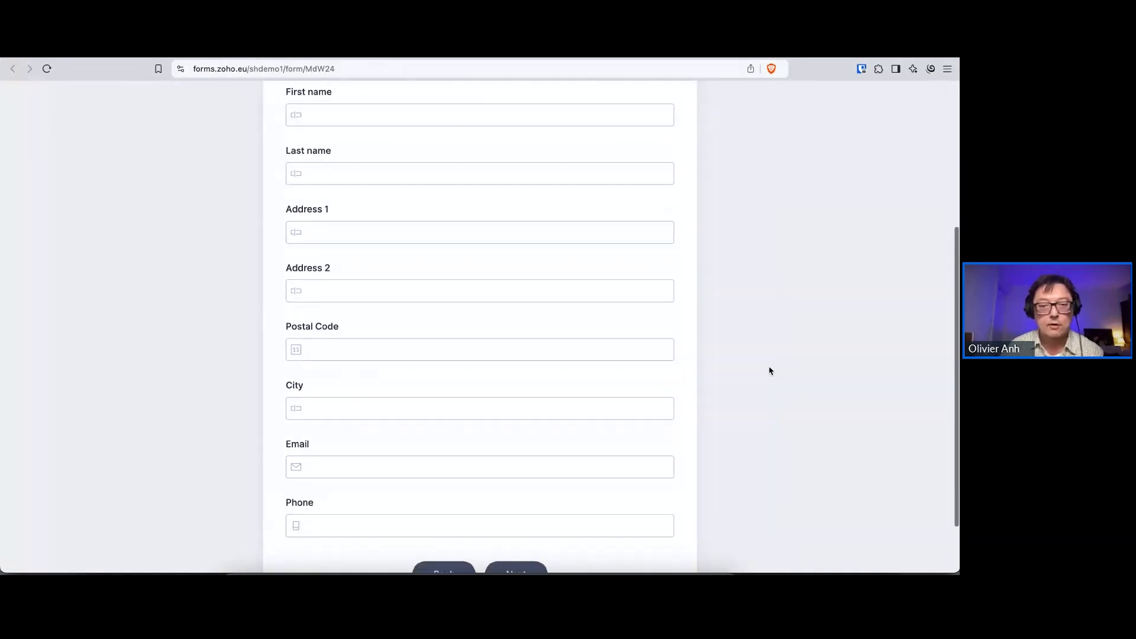
{"action": "scroll", "coordinate": [770, 371], "scroll_direction": "down", "scroll_amount": 1}
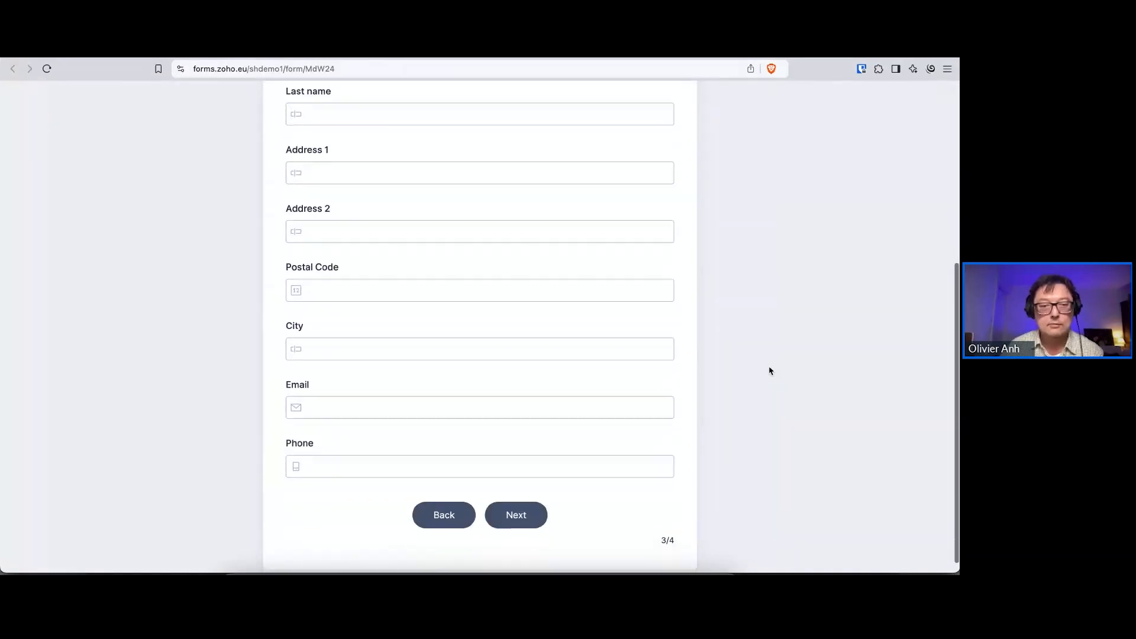
{"action": "left_click", "coordinate": [524, 518]}
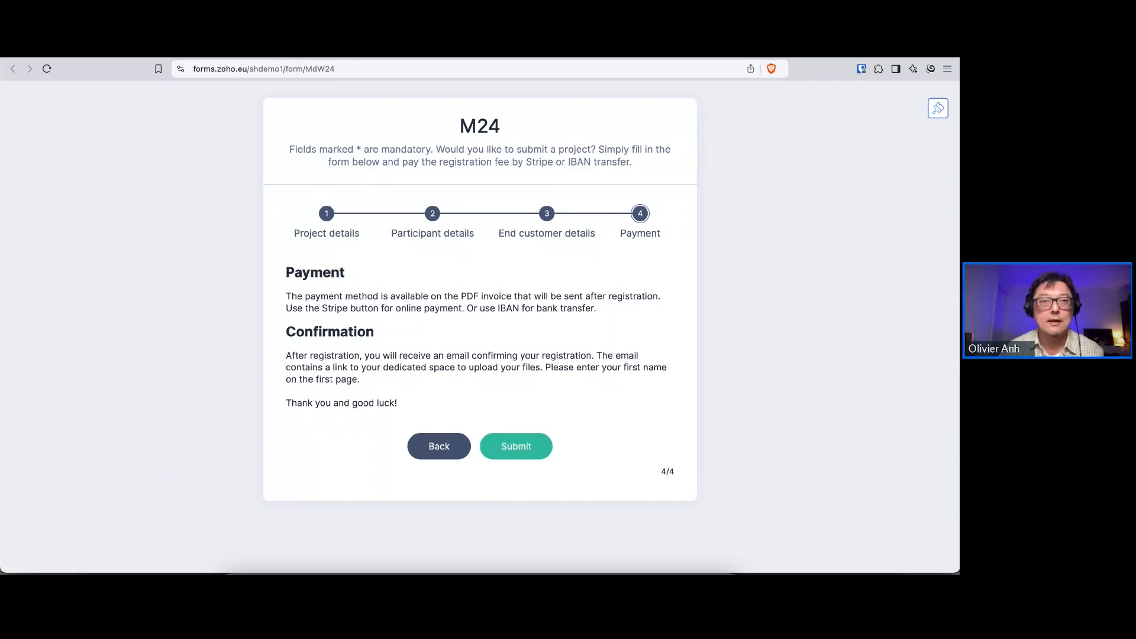
Return to the forms list and open M24's Zoho CRM integration to review its module, field mapping and actions
{"action": "key", "text": "ctrl+shift+Tab"}
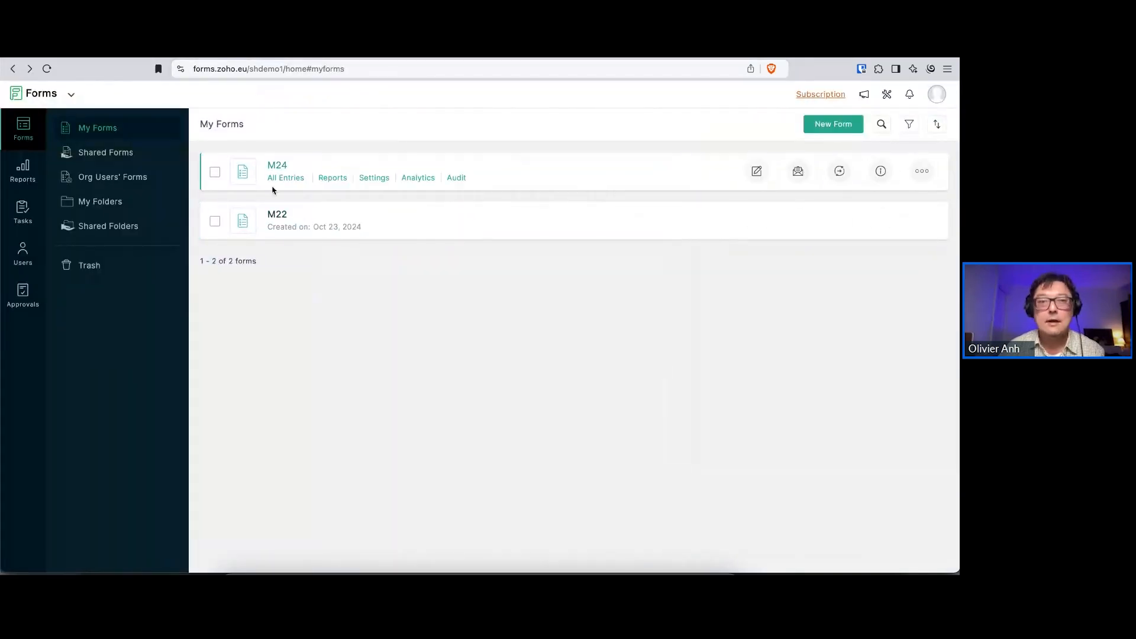
{"action": "left_click", "coordinate": [377, 178]}
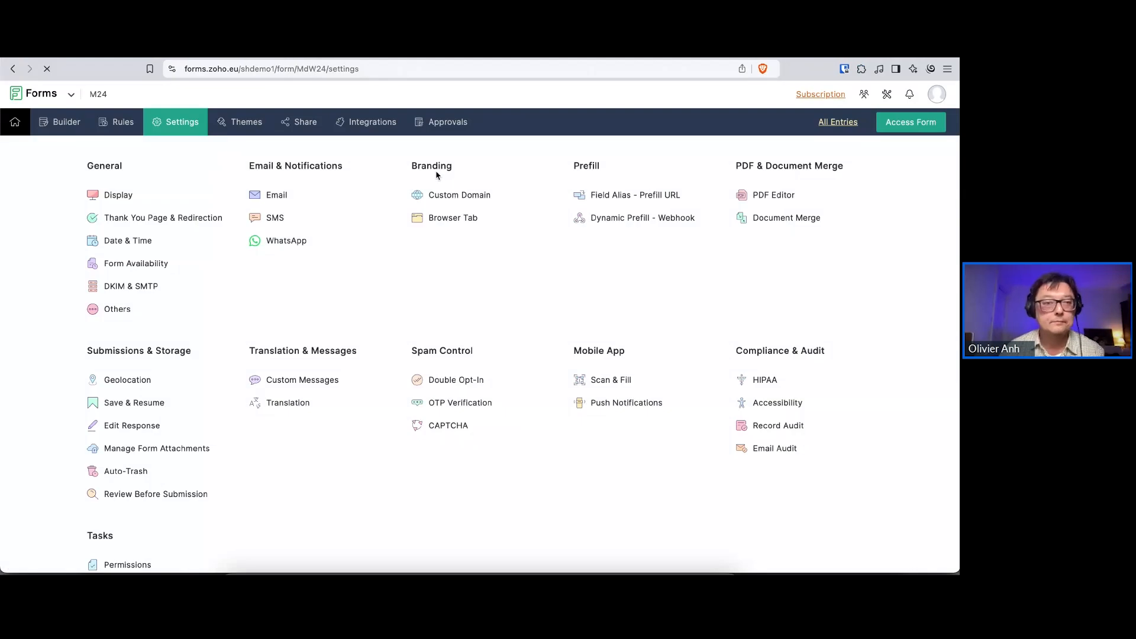
{"action": "left_click", "coordinate": [358, 124]}
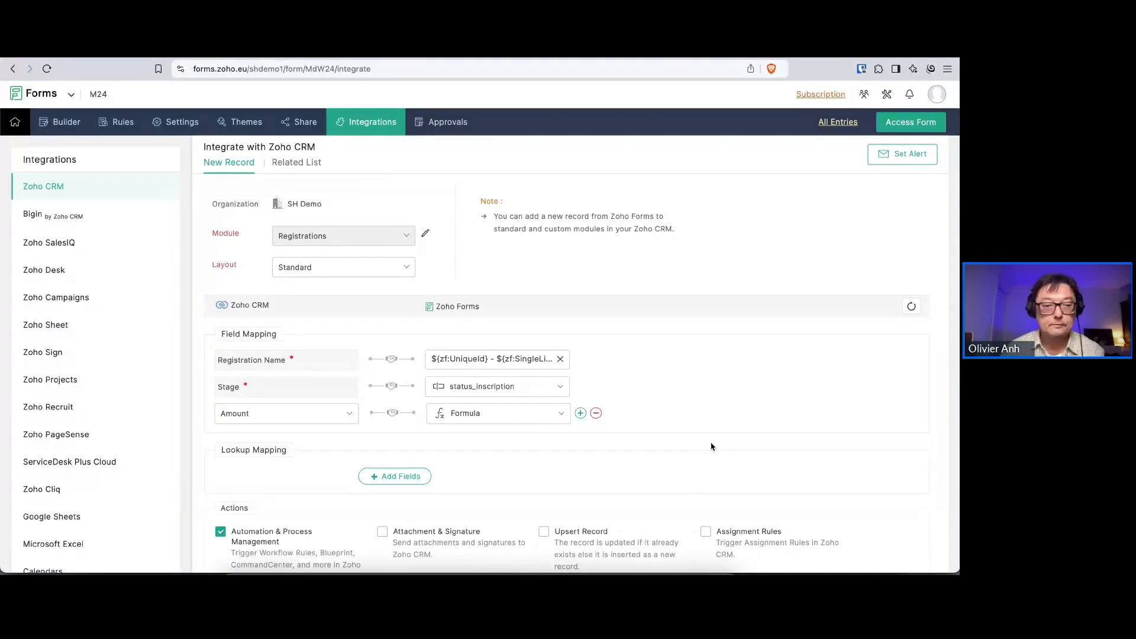
{"action": "scroll", "coordinate": [712, 446], "scroll_direction": "down", "scroll_amount": 3}
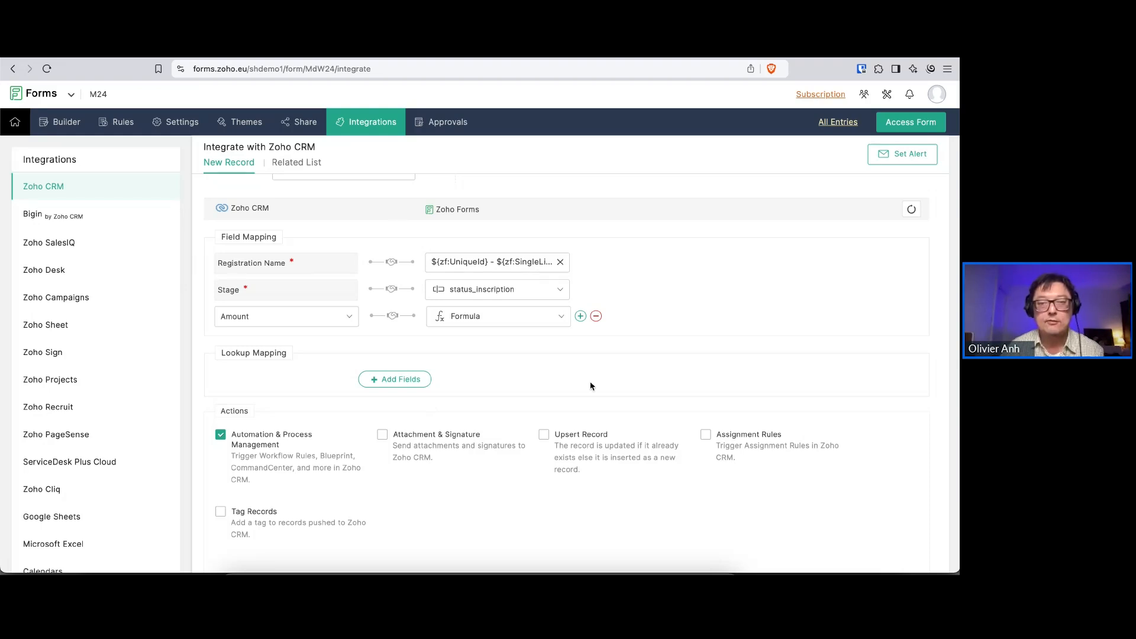
Add an empty row below the Amount mapping and browse the CRM fields available for mapping without selecting one
{"action": "left_click", "coordinate": [581, 316]}
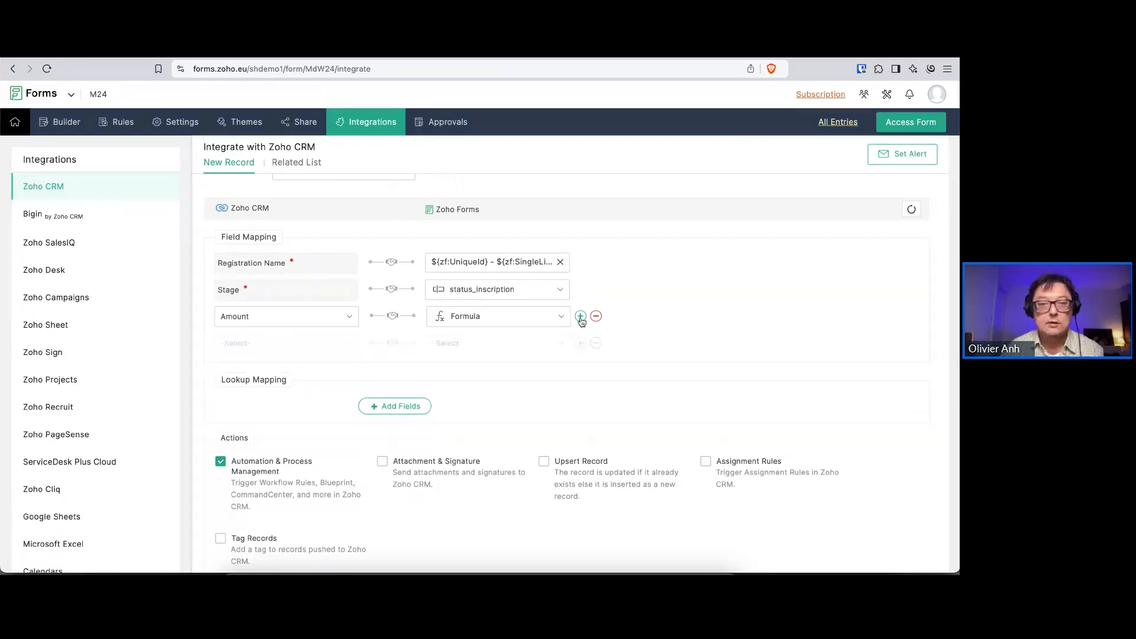
{"action": "left_click", "coordinate": [303, 351]}
{"action": "scroll", "coordinate": [280, 414], "scroll_direction": "down", "scroll_amount": 10}
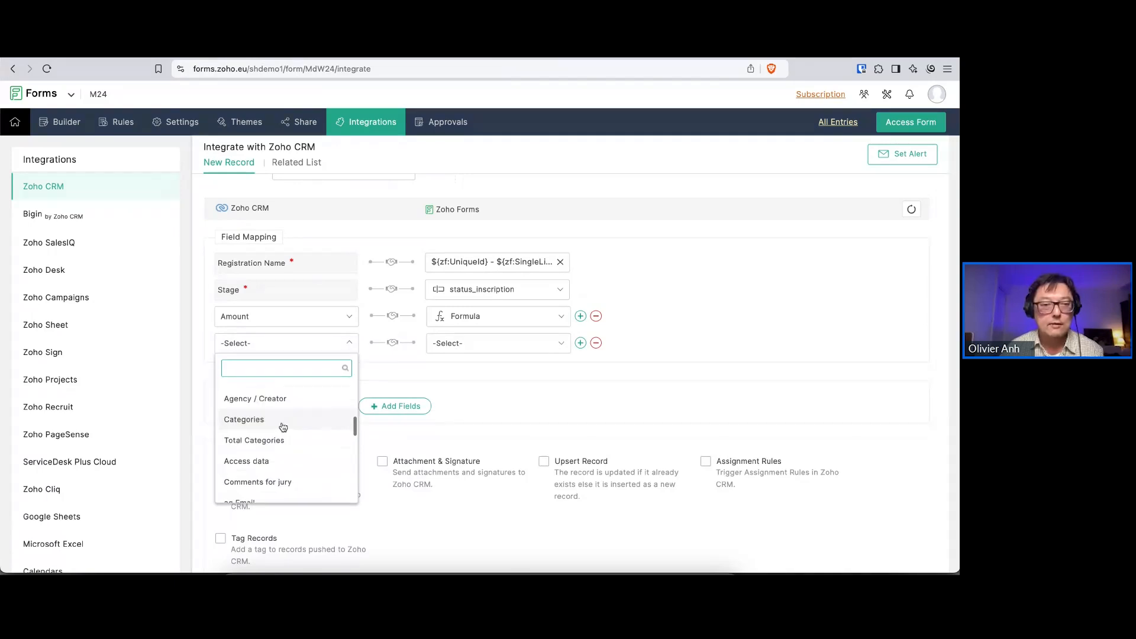
{"action": "scroll", "coordinate": [284, 429], "scroll_direction": "down", "scroll_amount": 3}
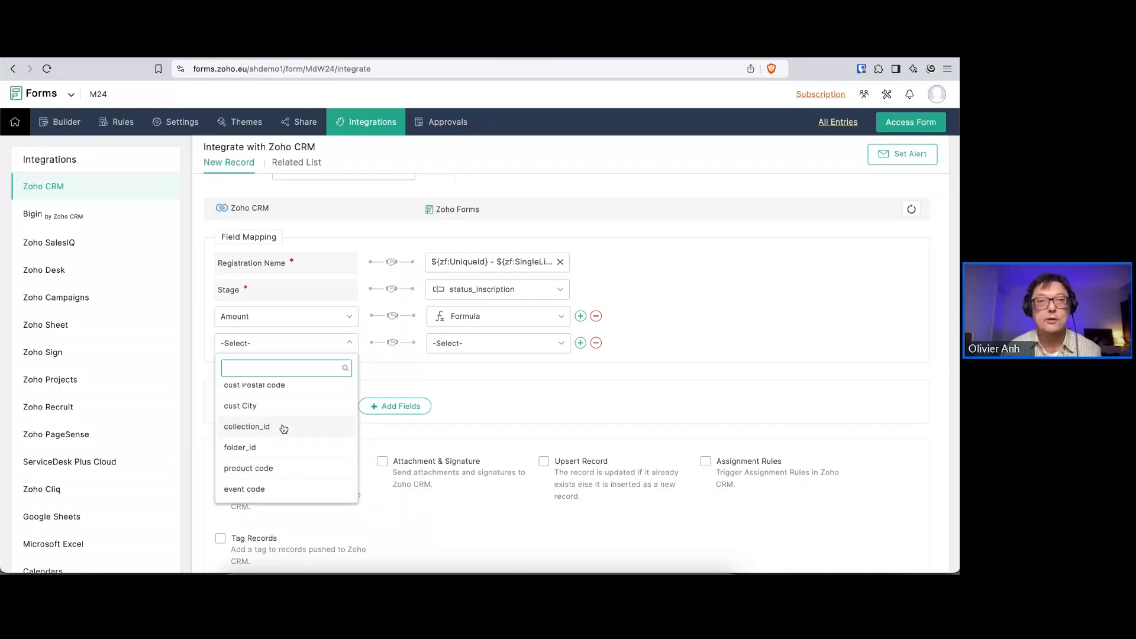
{"action": "scroll", "coordinate": [280, 431], "scroll_direction": "down", "scroll_amount": 5}
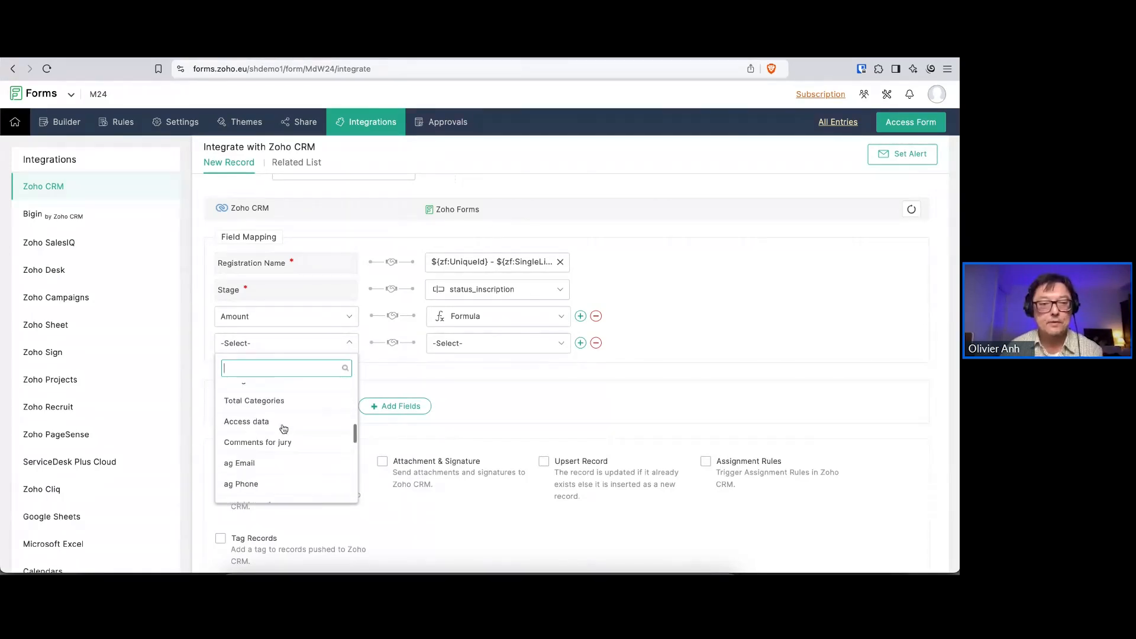
{"action": "left_click", "coordinate": [565, 401]}
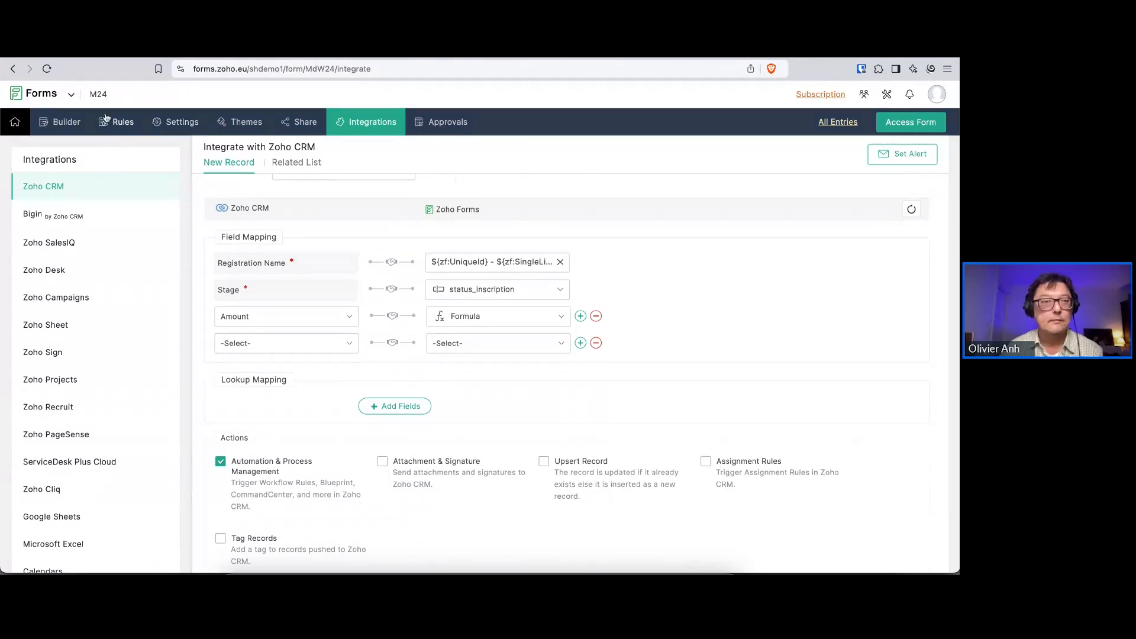
Leave the integration and open M24 in the form builder to review its pages through the hidden fields under Payment
{"action": "left_click", "coordinate": [174, 126]}
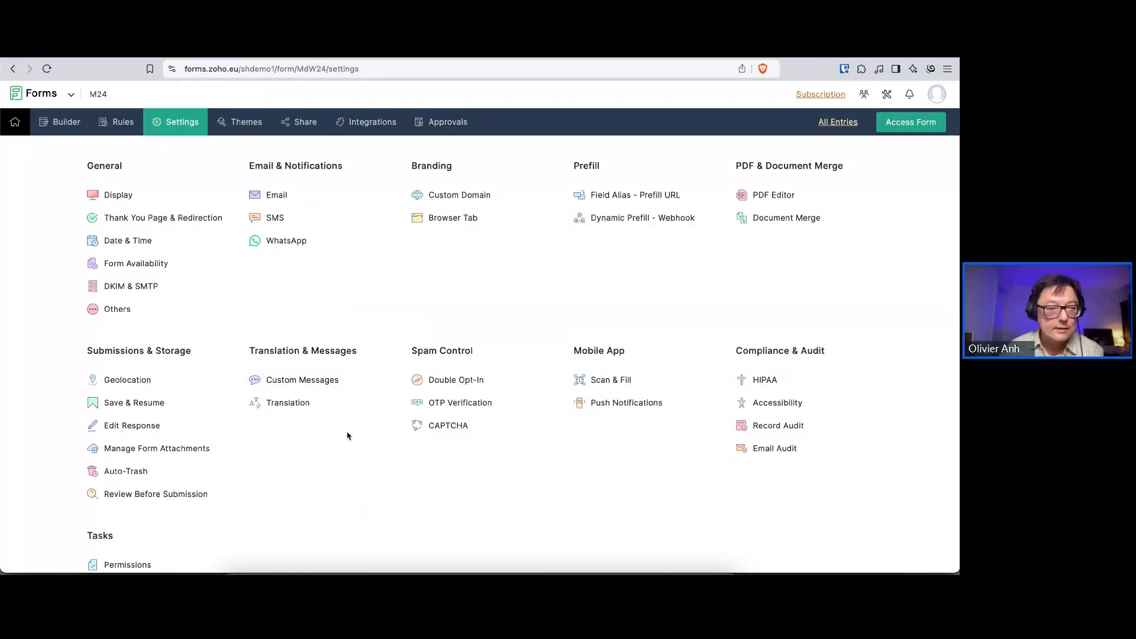
{"action": "left_click", "coordinate": [158, 448]}
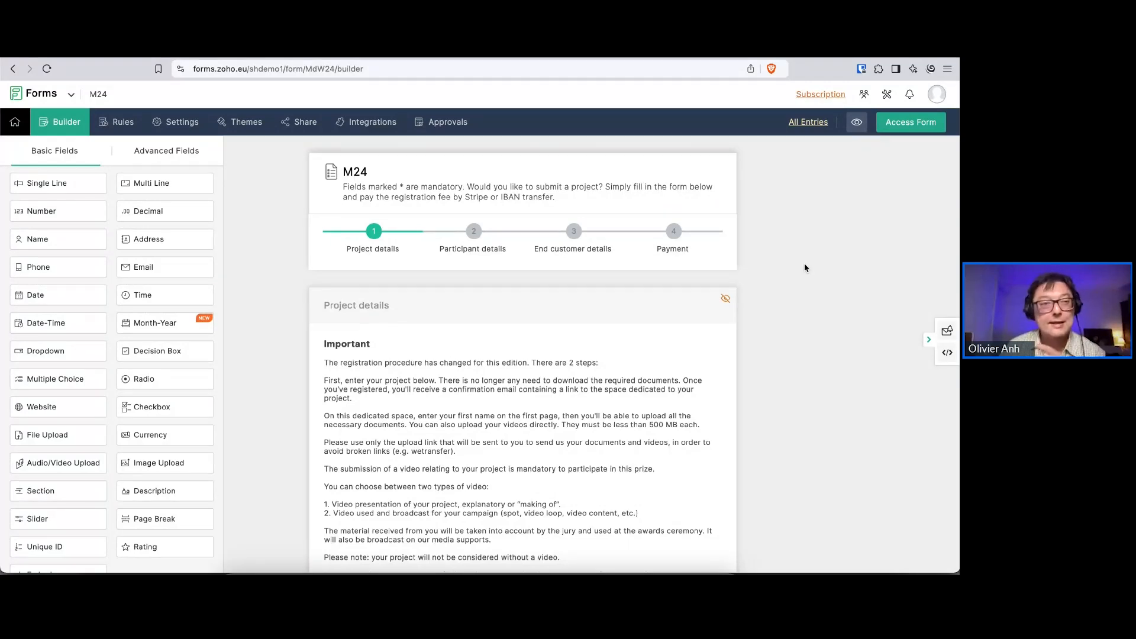
{"action": "scroll", "coordinate": [804, 268], "scroll_direction": "down", "scroll_amount": 10}
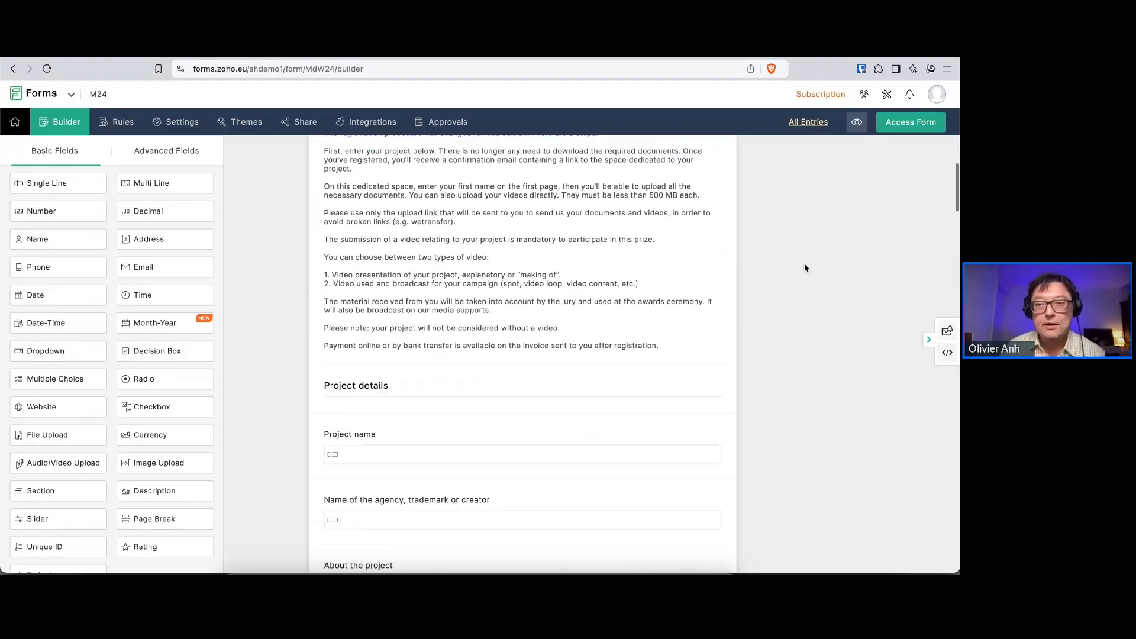
{"action": "scroll", "coordinate": [804, 268], "scroll_direction": "down", "scroll_amount": 15}
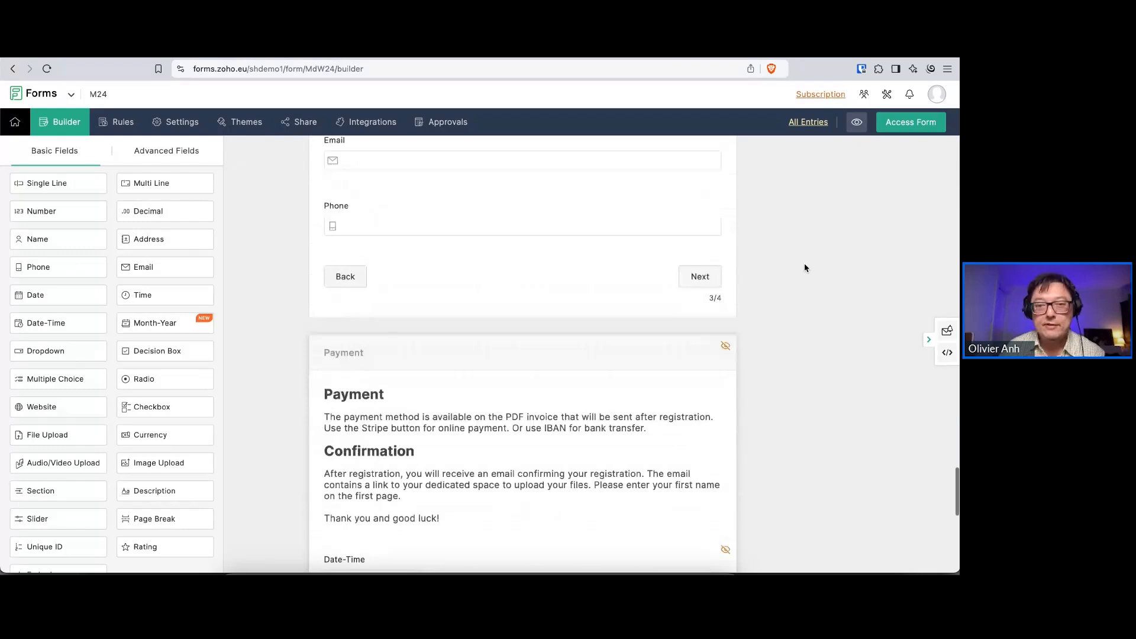
{"action": "scroll", "coordinate": [804, 267], "scroll_direction": "up", "scroll_amount": 2}
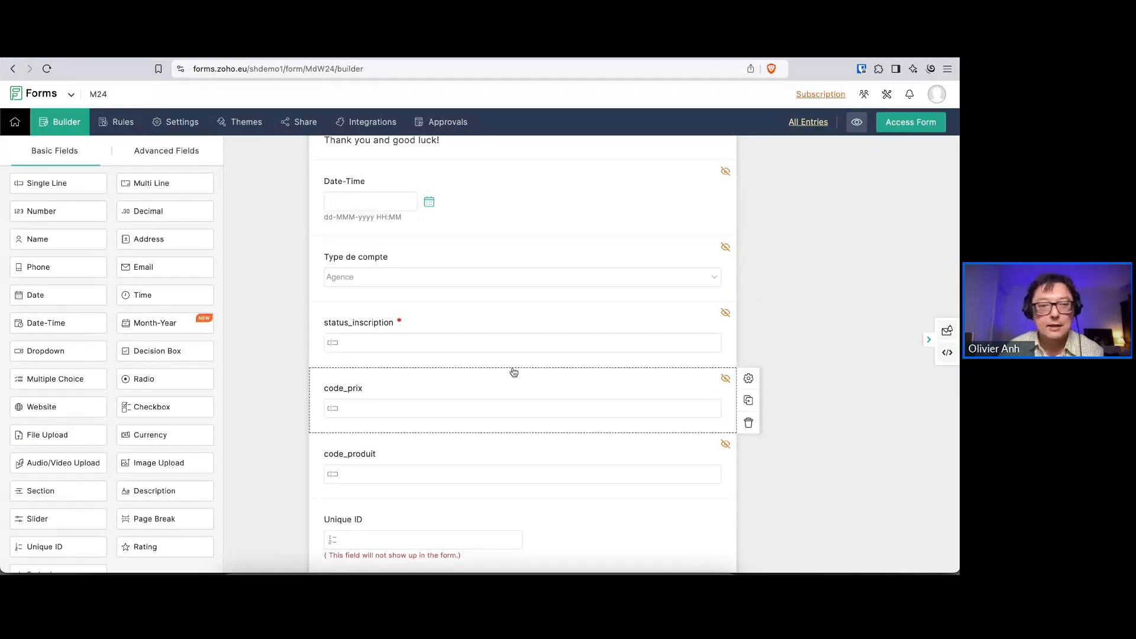
Open the properties of the hidden code_prix field, examine its initial value, and close them without changes
{"action": "left_click", "coordinate": [430, 387]}
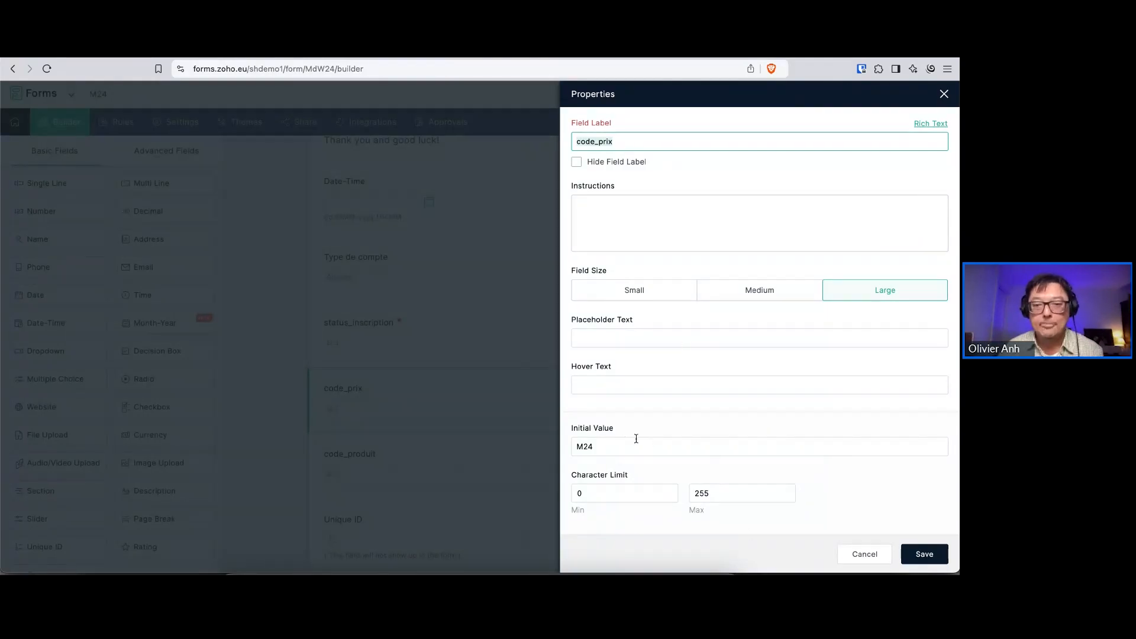
{"action": "left_click", "coordinate": [601, 447]}
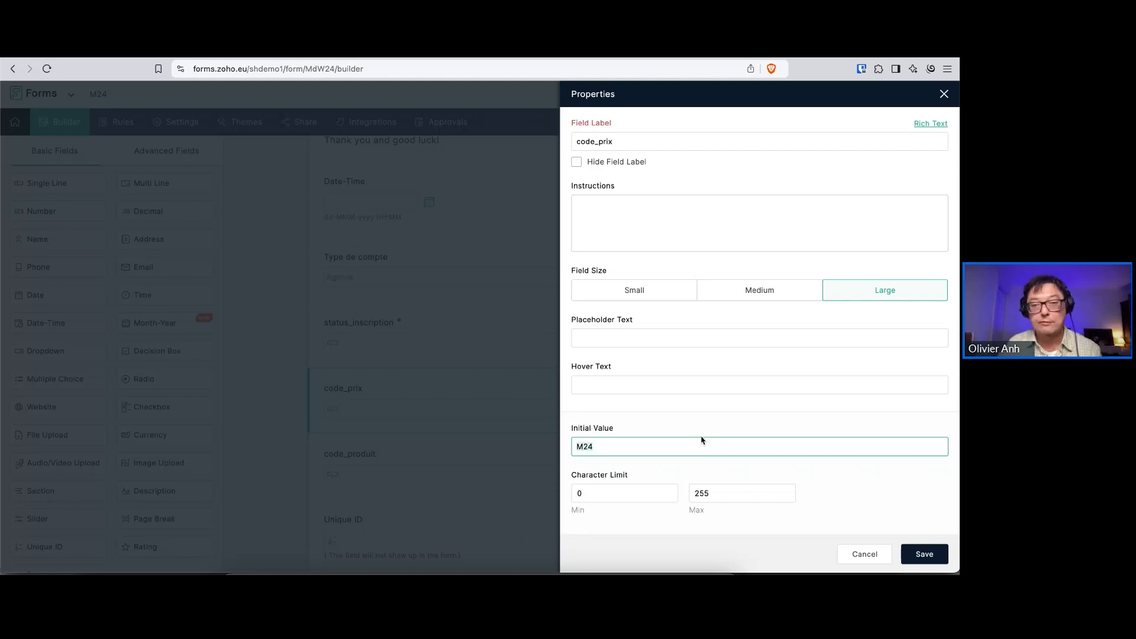
{"action": "left_click", "coordinate": [619, 447]}
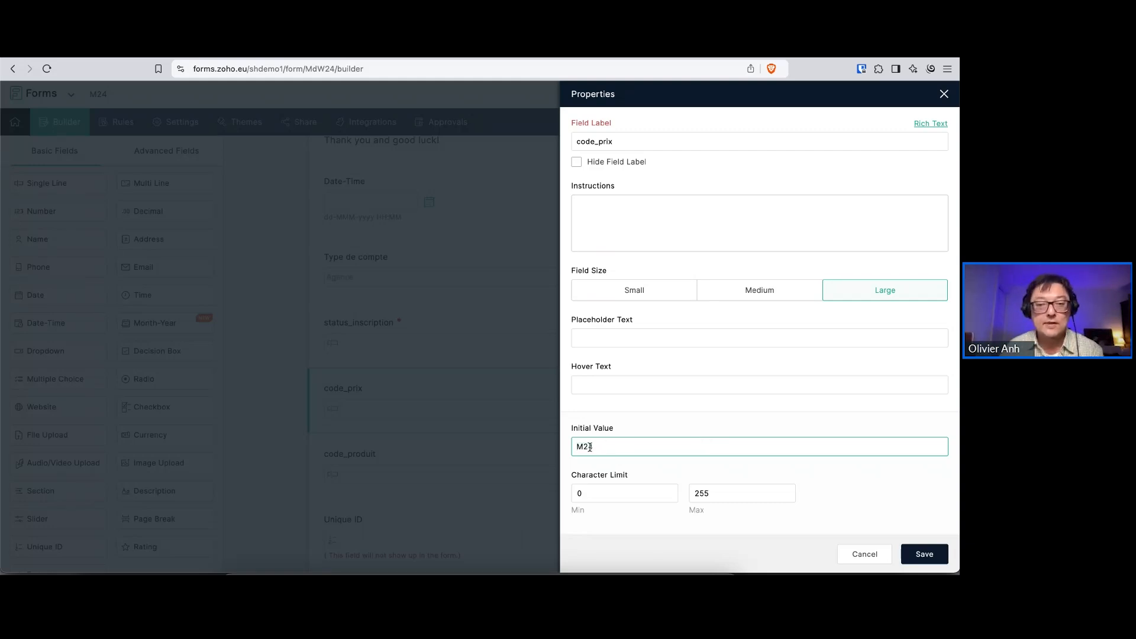
{"action": "left_click_drag", "start_coordinate": [601, 448], "coordinate": [555, 449]}
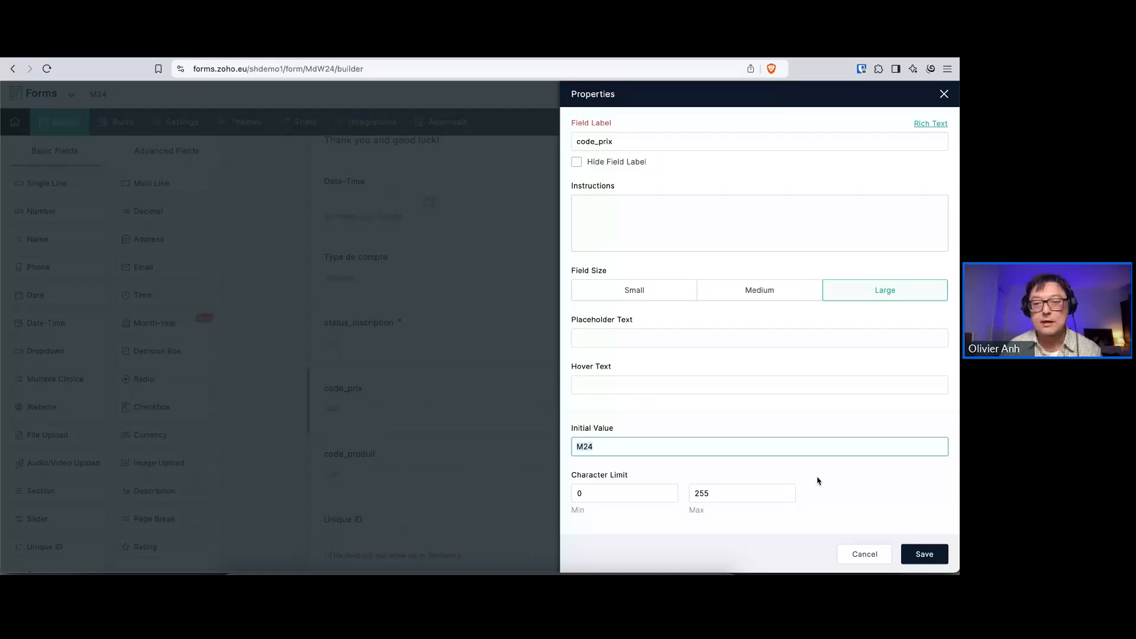
{"action": "left_click", "coordinate": [944, 94]}
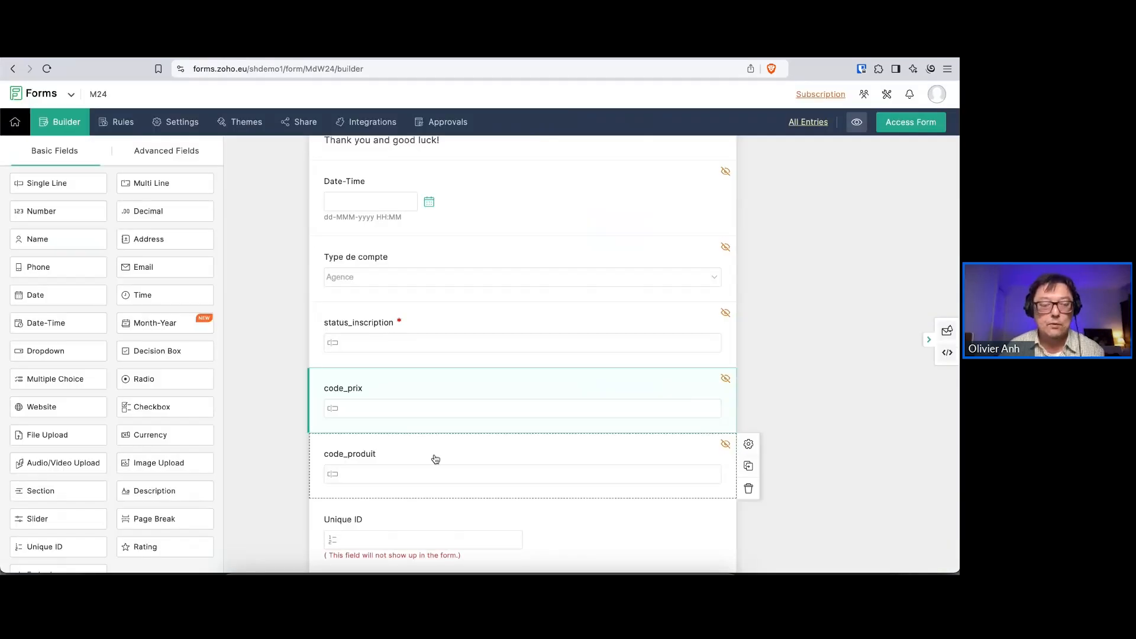
Examine the initial value of the hidden code_produit field, then recheck the code_prix properties, cancelling both without saving
{"action": "left_click", "coordinate": [435, 459]}
{"action": "left_click", "coordinate": [598, 447]}
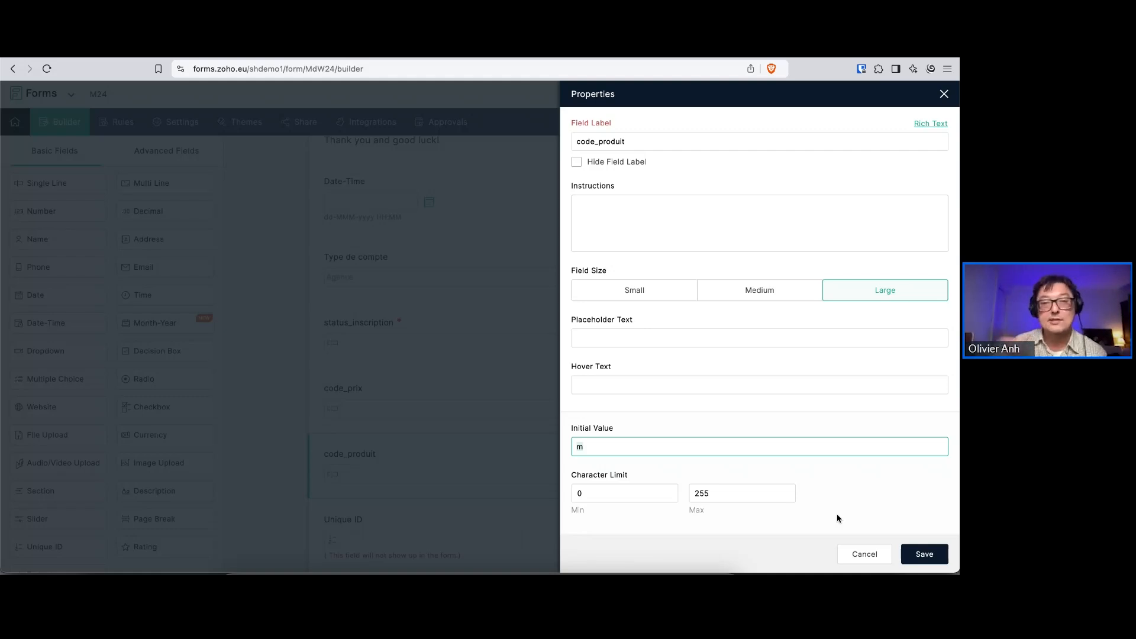
{"action": "left_click", "coordinate": [849, 556]}
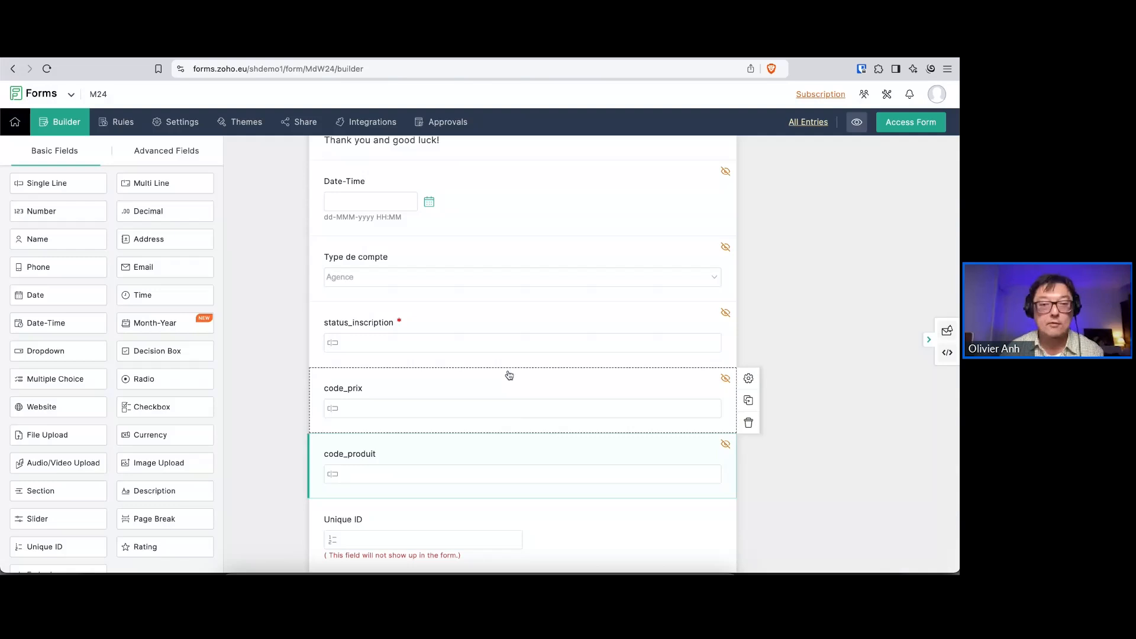
{"action": "left_click", "coordinate": [507, 394]}
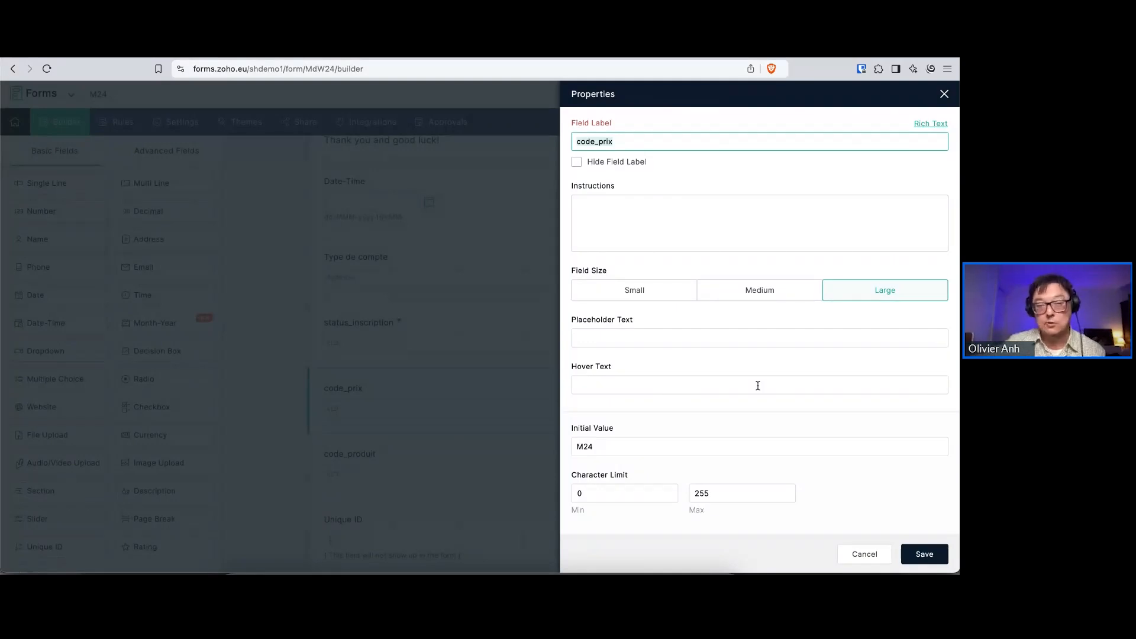
{"action": "left_click", "coordinate": [857, 559]}
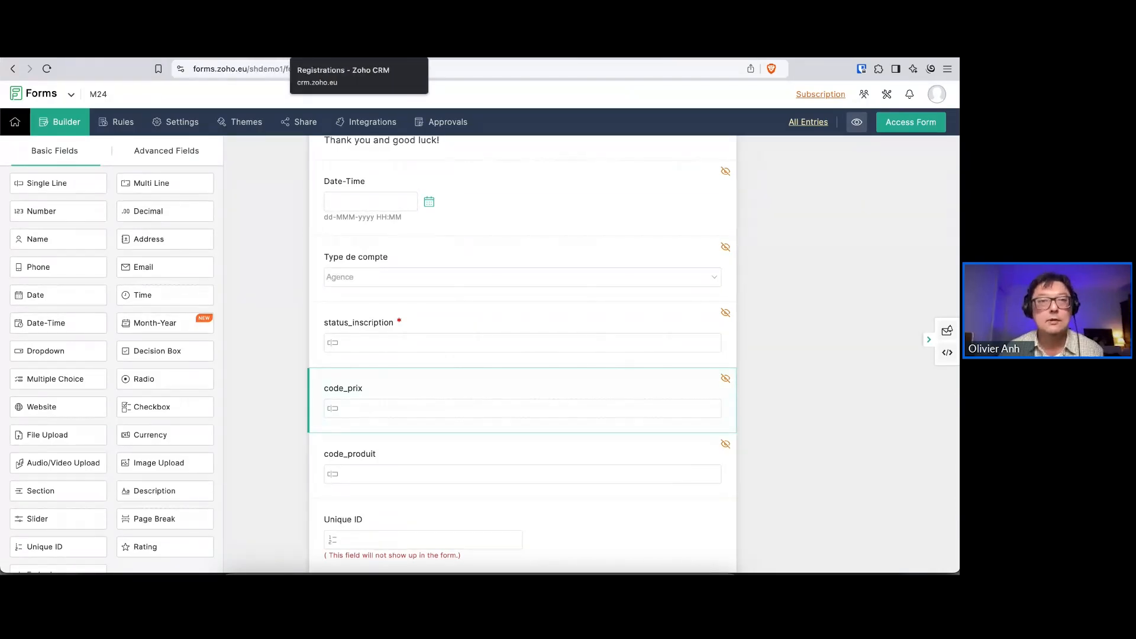
Return to M24's Zoho CRM integration, examine the custom input mapped to Registration Name, and close it without changes
{"action": "left_click", "coordinate": [332, 50]}
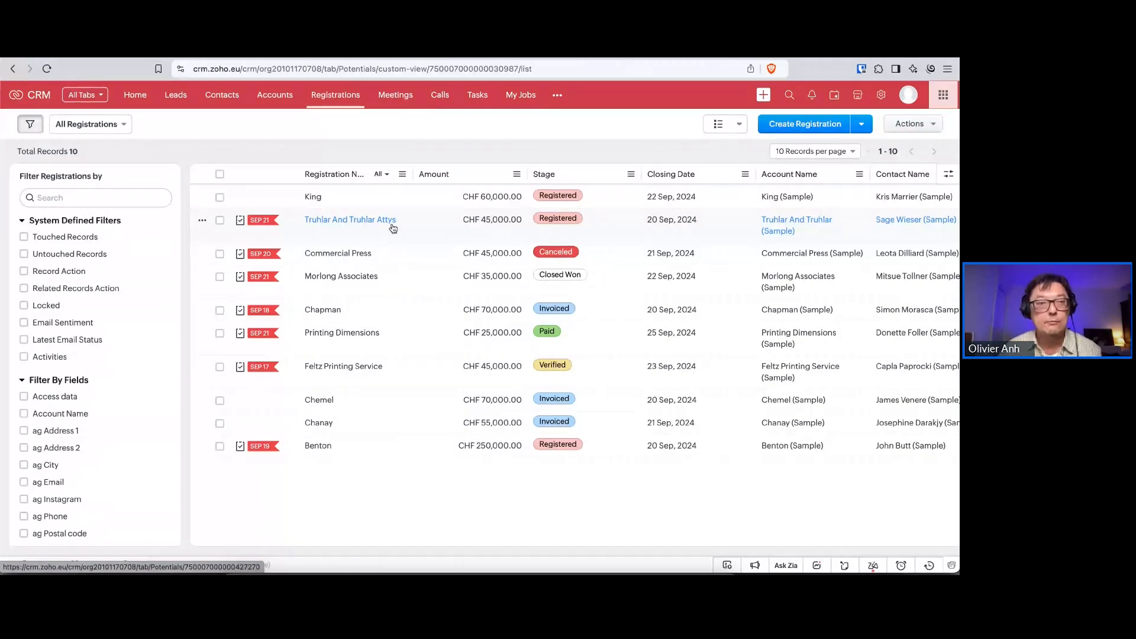
{"action": "left_click", "coordinate": [237, 52]}
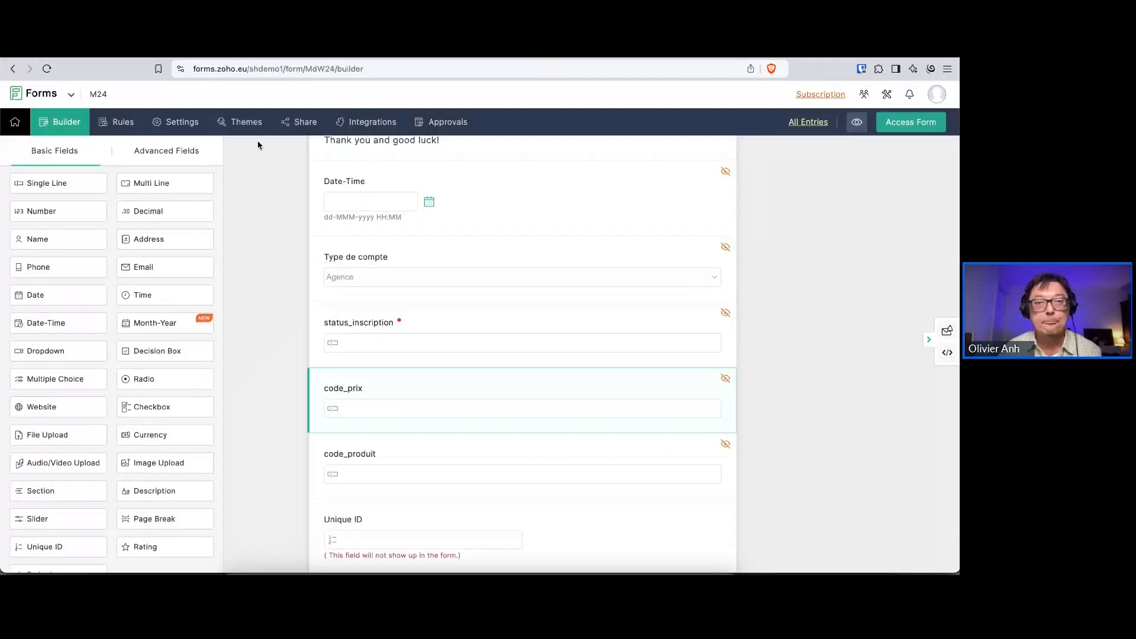
{"action": "left_click", "coordinate": [356, 123]}
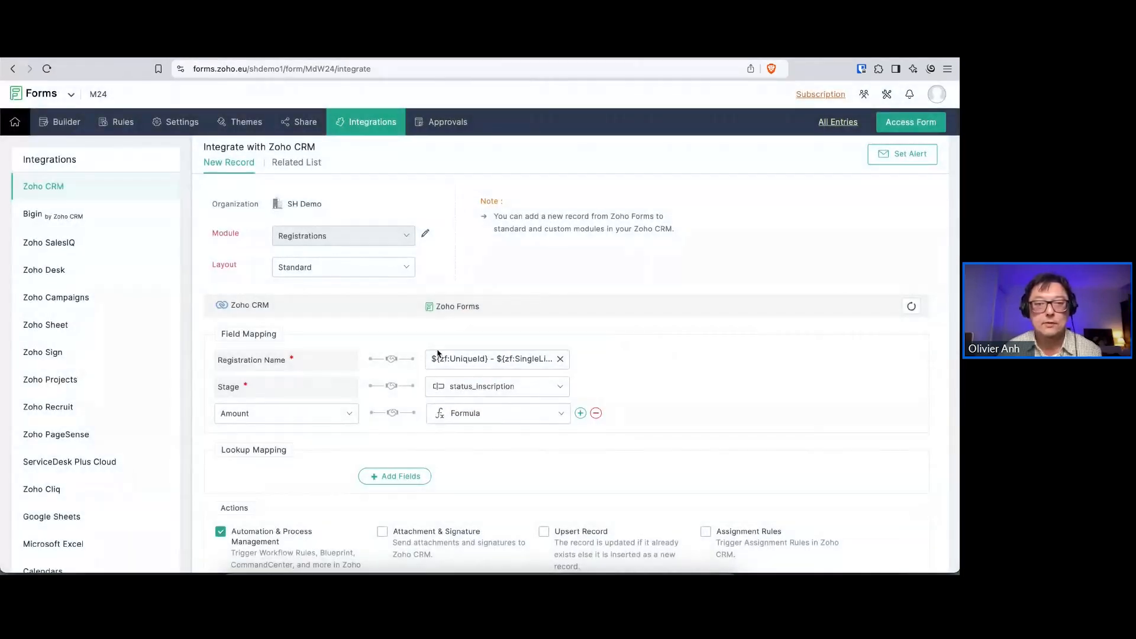
{"action": "left_click", "coordinate": [534, 361]}
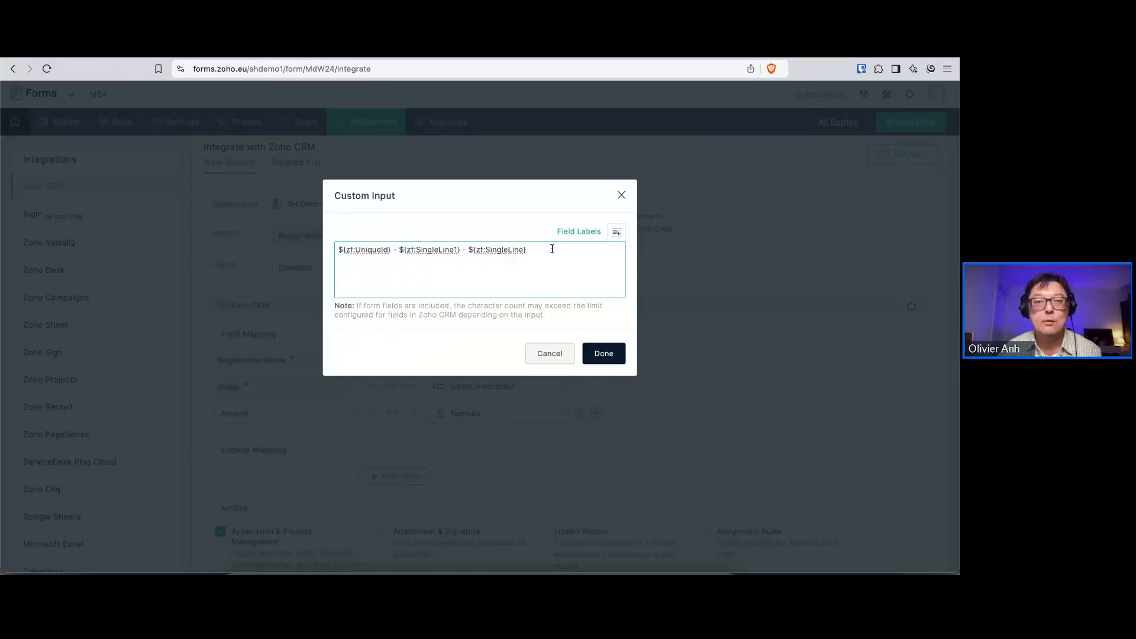
{"action": "left_click_drag", "start_coordinate": [538, 249], "coordinate": [422, 249]}
{"action": "left_click", "coordinate": [542, 266]}
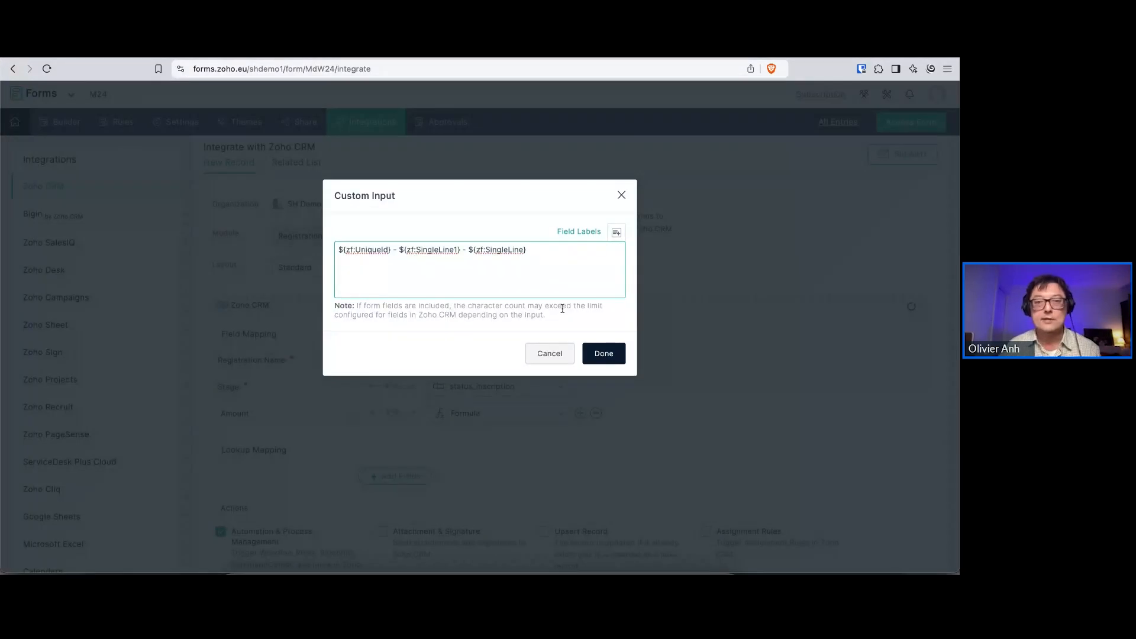
{"action": "left_click", "coordinate": [620, 196]}
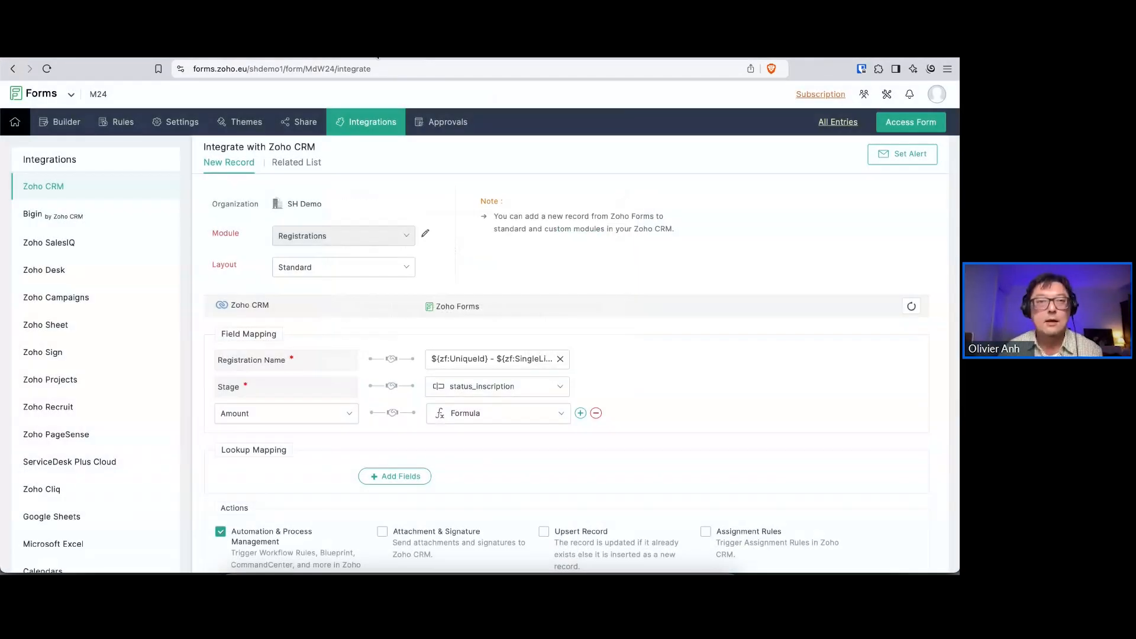
Switch to the Zoho CRM registrations and open the King record to review its stage pipeline, details and stage history
{"action": "left_click", "coordinate": [362, 50]}
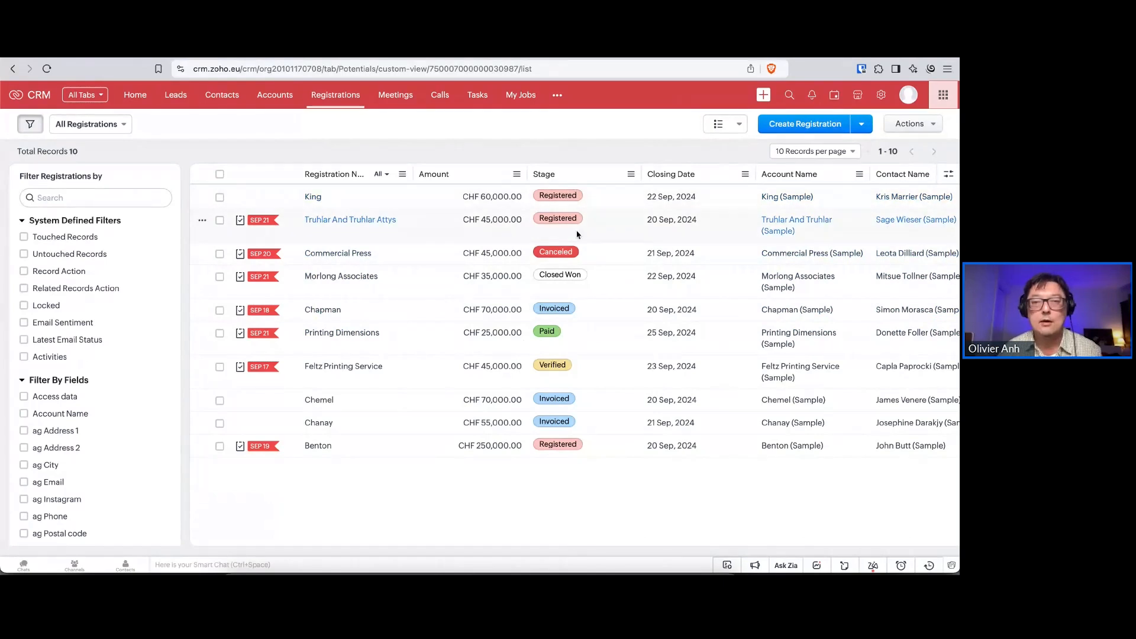
{"action": "left_click", "coordinate": [590, 198]}
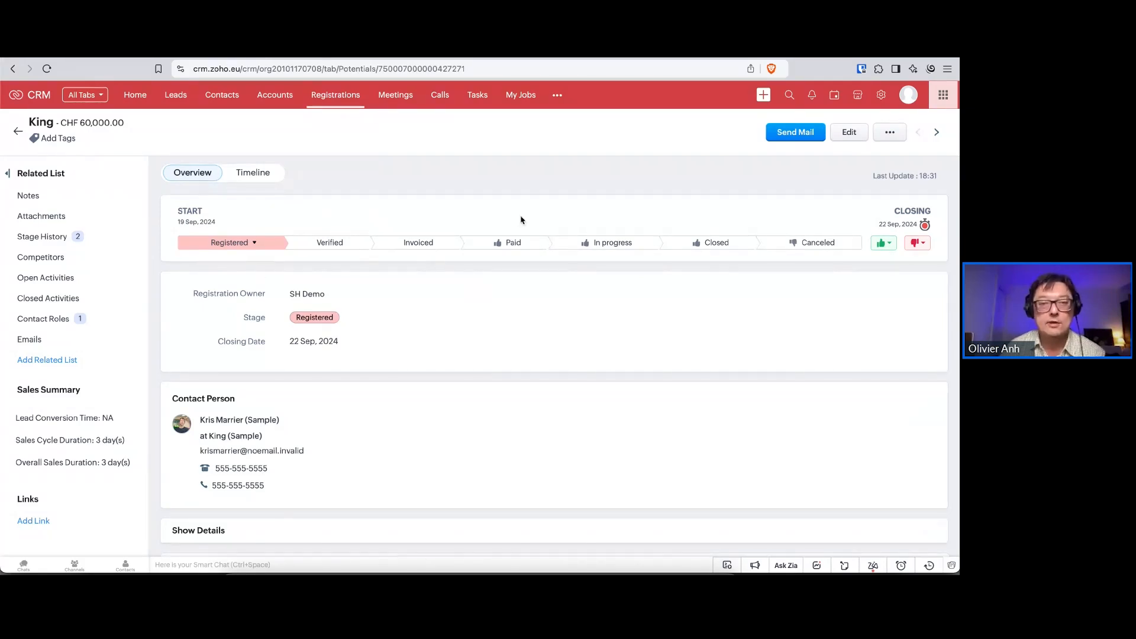
{"action": "scroll", "coordinate": [531, 292], "scroll_direction": "down", "scroll_amount": 10}
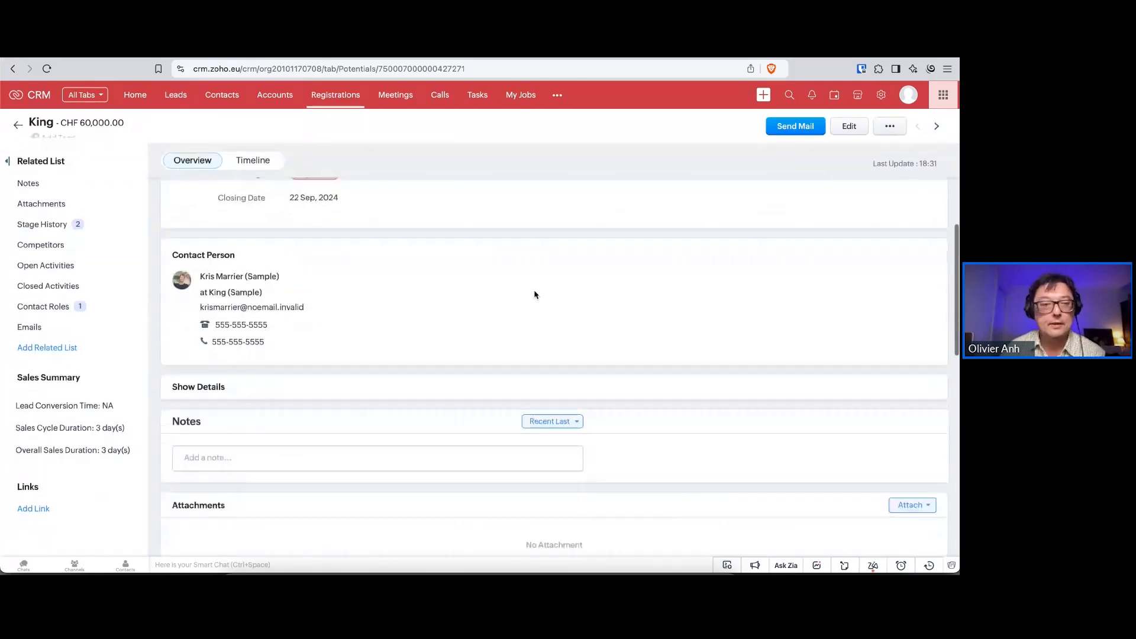
{"action": "scroll", "coordinate": [577, 320], "scroll_direction": "down", "scroll_amount": 6}
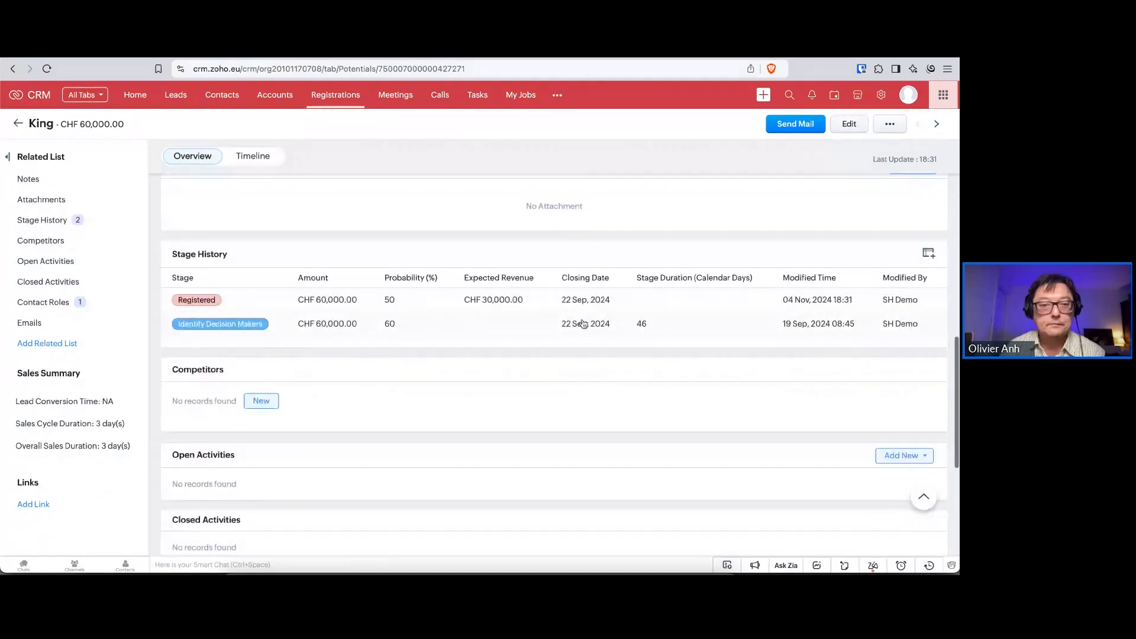
{"action": "scroll", "coordinate": [571, 386], "scroll_direction": "up", "scroll_amount": 10}
{"action": "scroll", "coordinate": [571, 386], "scroll_direction": "up", "scroll_amount": 4}
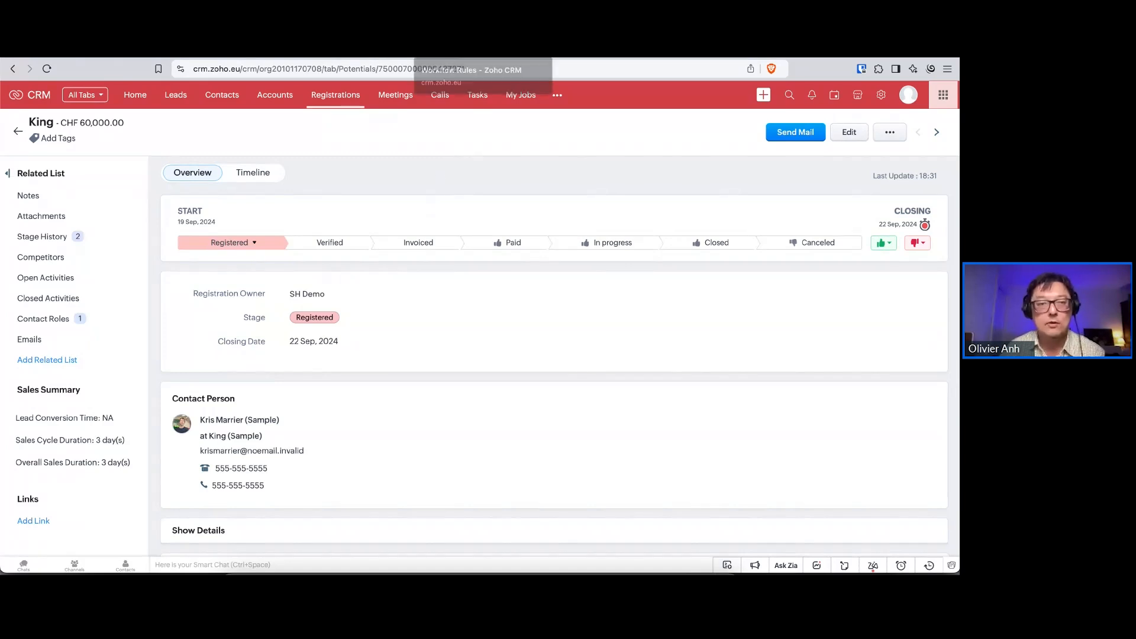
Open the CRM workflow rules and examine the triggers and webhooks of 1. Create accounts and contacts and 2. Tags and campaigns
{"action": "left_click", "coordinate": [467, 52]}
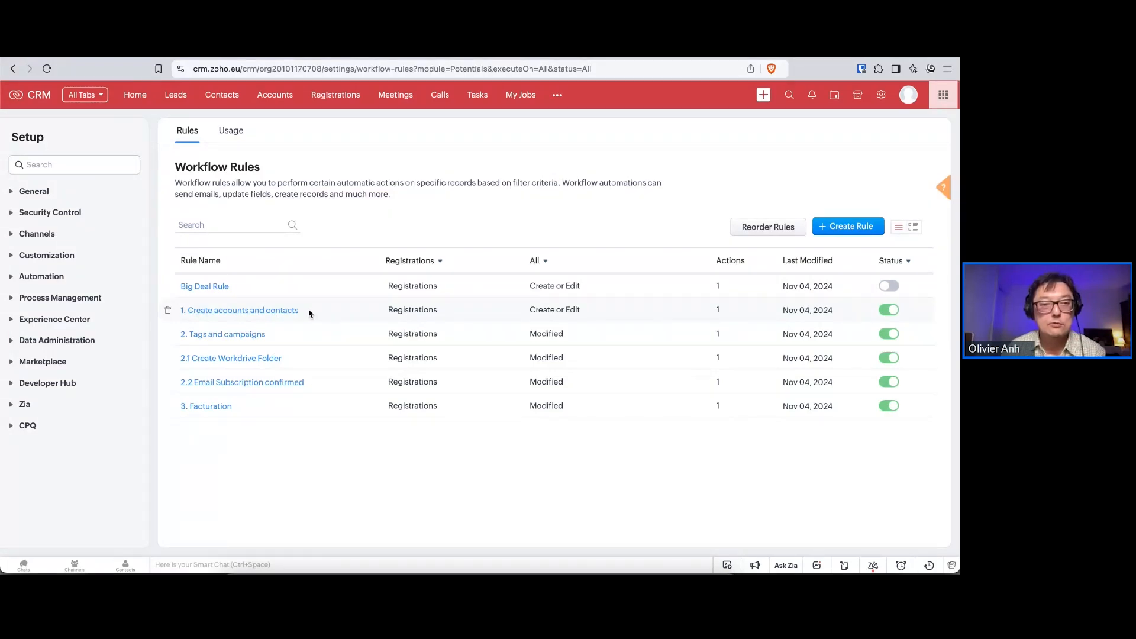
{"action": "left_click", "coordinate": [286, 311]}
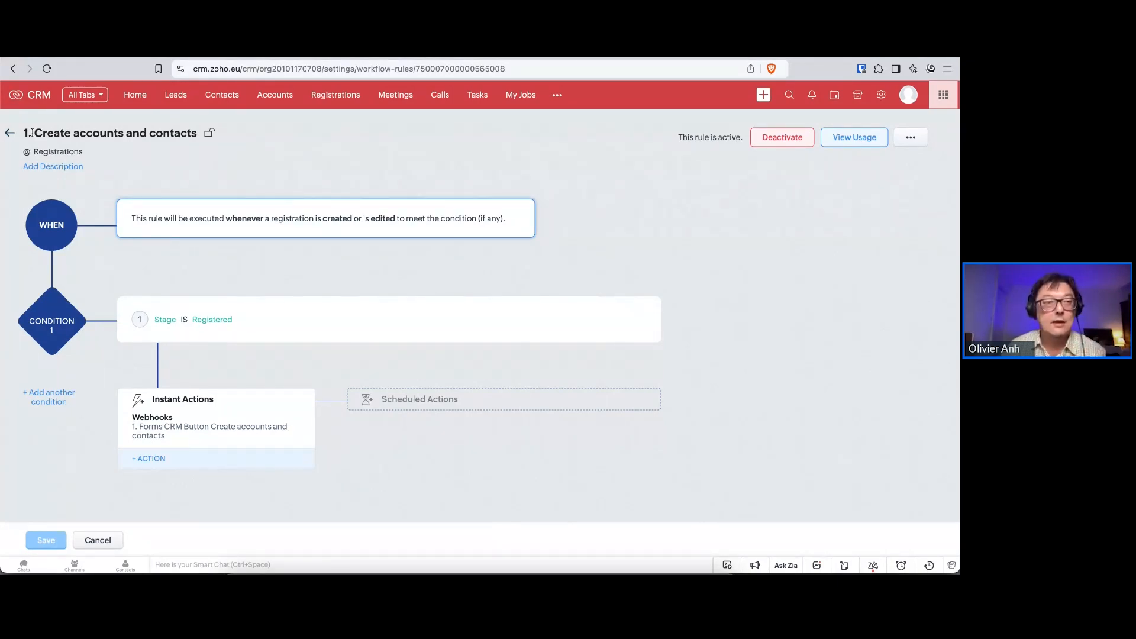
{"action": "left_click", "coordinate": [11, 69]}
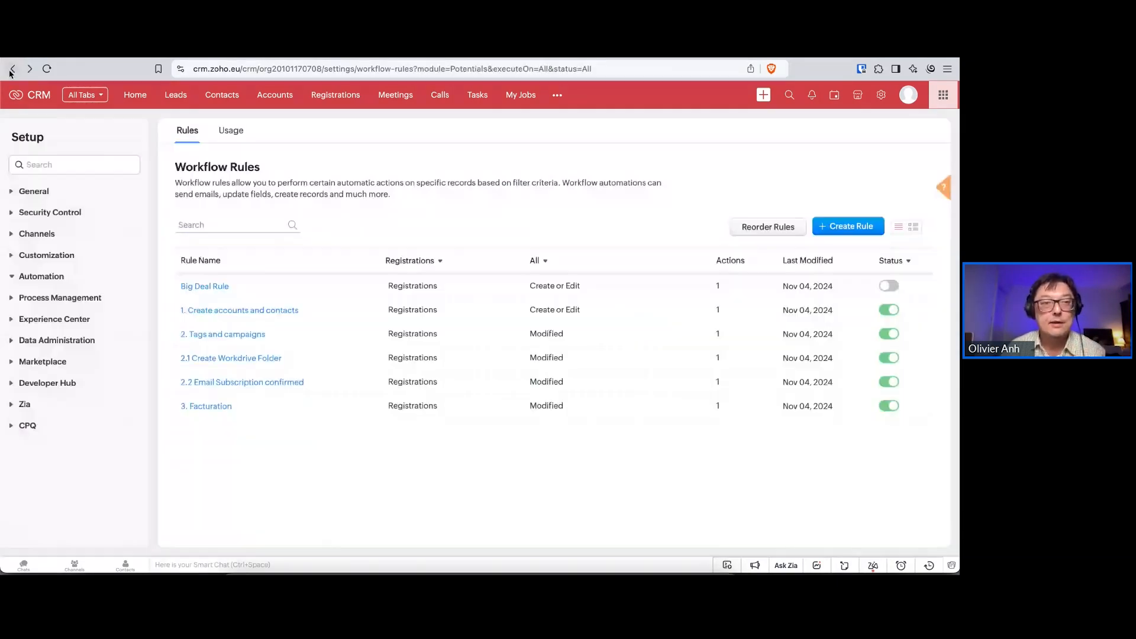
{"action": "left_click", "coordinate": [236, 335]}
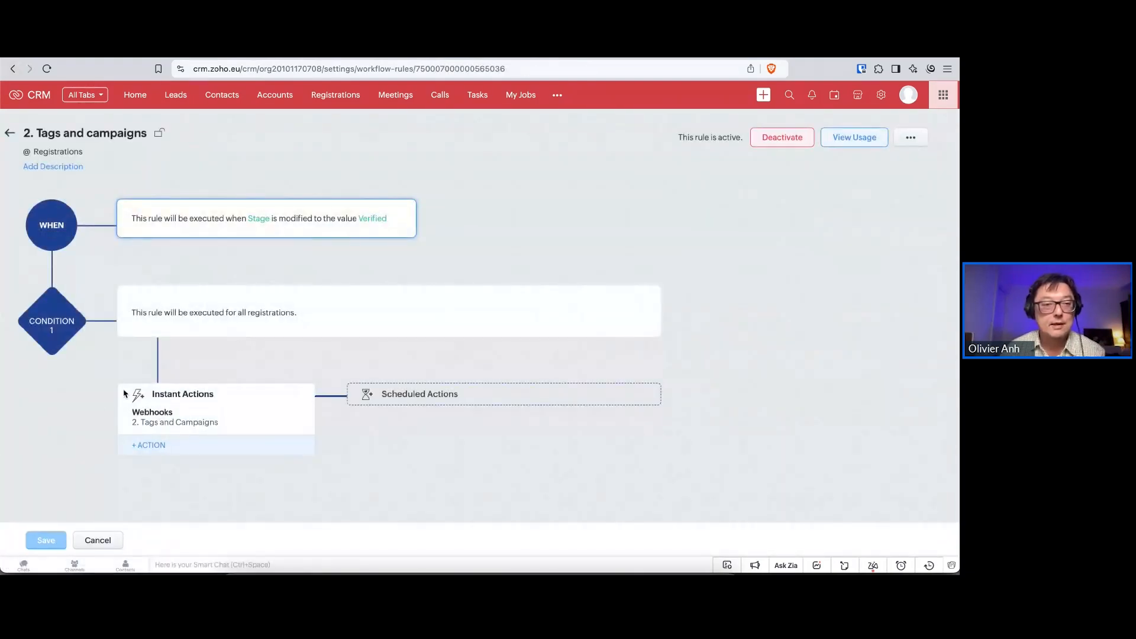
{"action": "left_click", "coordinate": [13, 69]}
Examine the conditions and actions of the 2.1 Create Workdrive Folder and 2.2 Email Subscription confirmed rules, returning to the rule list
{"action": "left_click", "coordinate": [216, 359]}
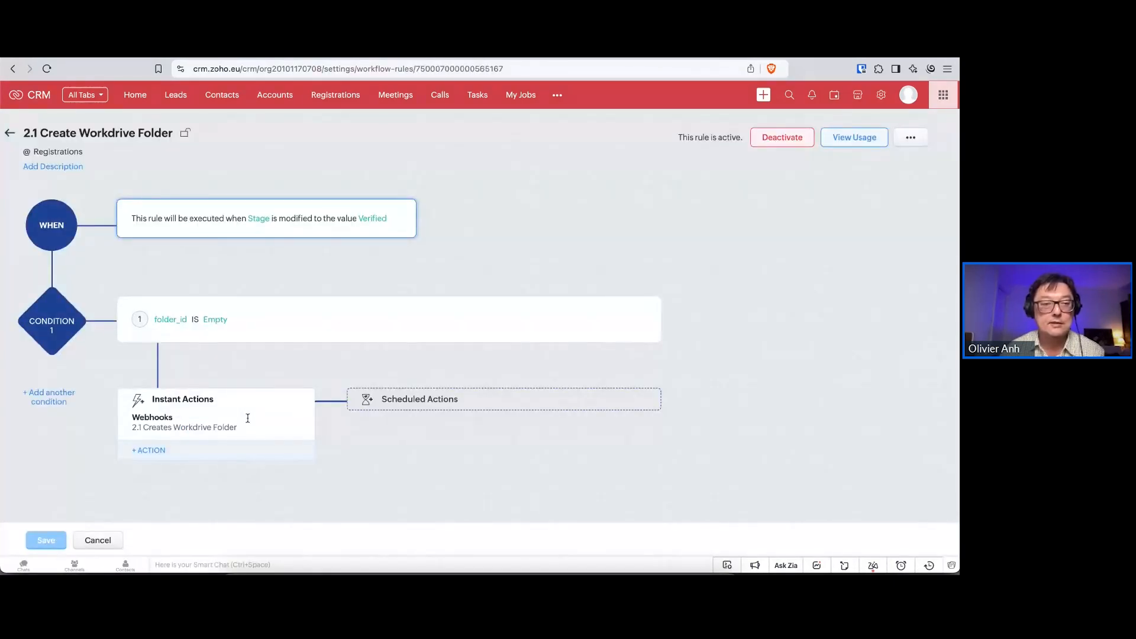
{"action": "left_click", "coordinate": [12, 69]}
{"action": "left_click", "coordinate": [217, 384]}
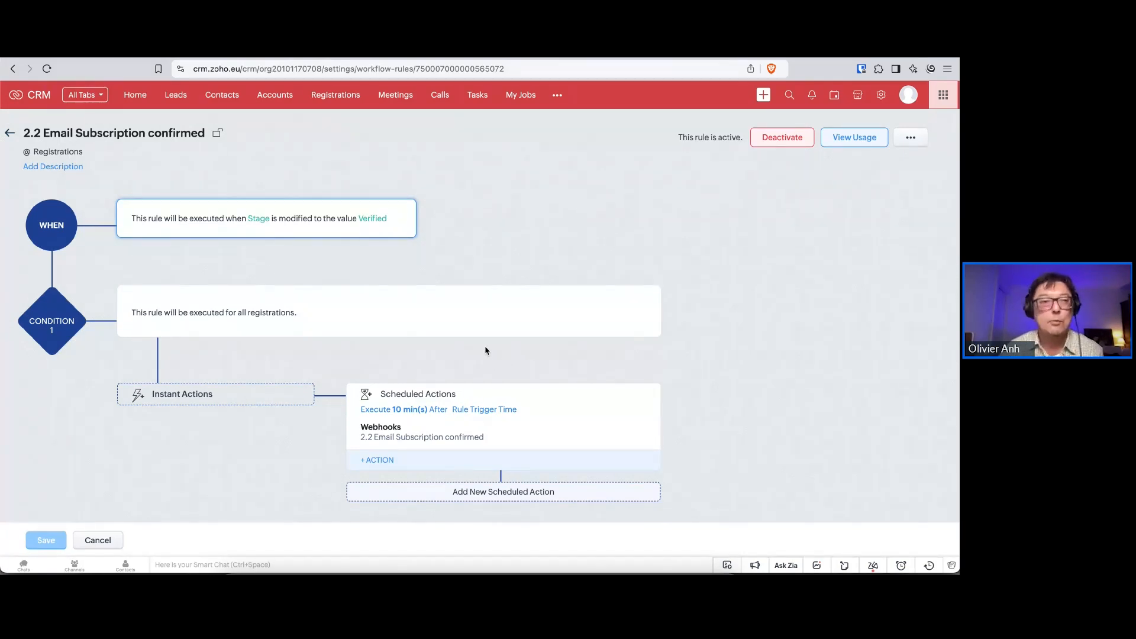
{"action": "left_click", "coordinate": [14, 69]}
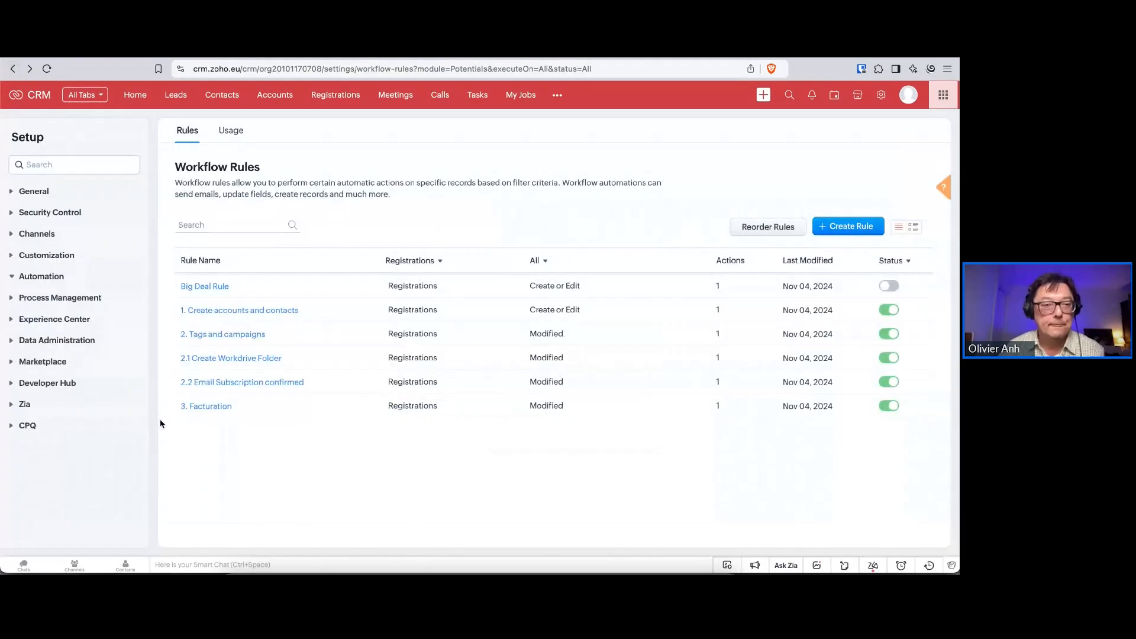
Examine the trigger and scheduled webhook of the 3. Facturation rule, and return to the King registration record
{"action": "left_click", "coordinate": [214, 408]}
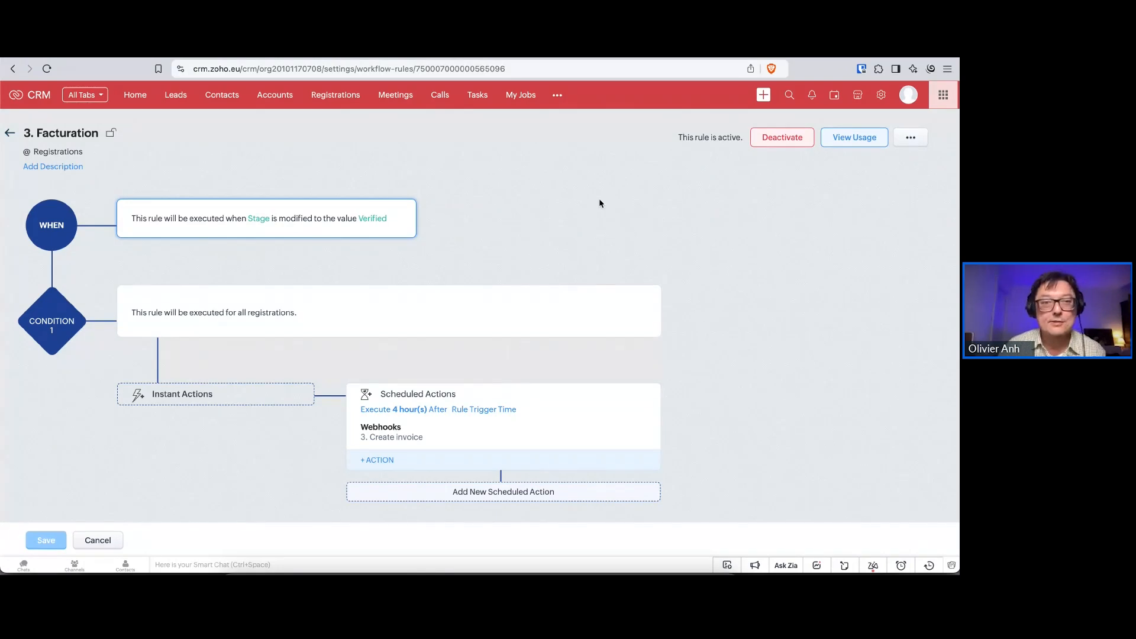
{"action": "left_click", "coordinate": [13, 68]}
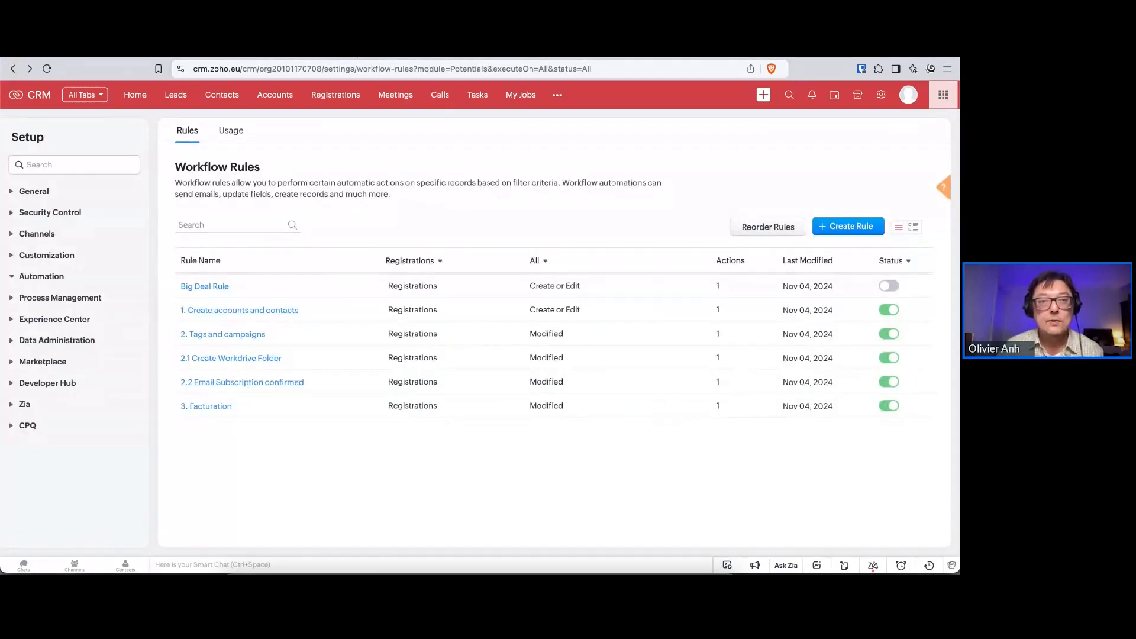
{"action": "left_click", "coordinate": [357, 57]}
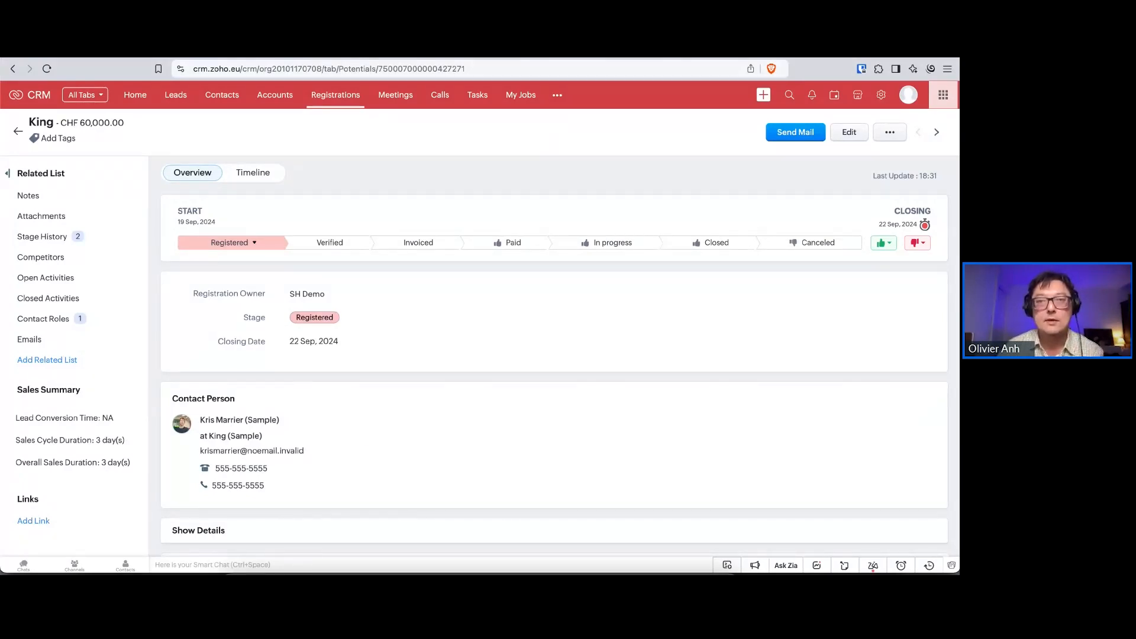
Switch to Zoho Flow, examine the 0. Forms new entry flow in its builder, and return to the flow list
{"action": "key", "text": "ctrl+Tab"}
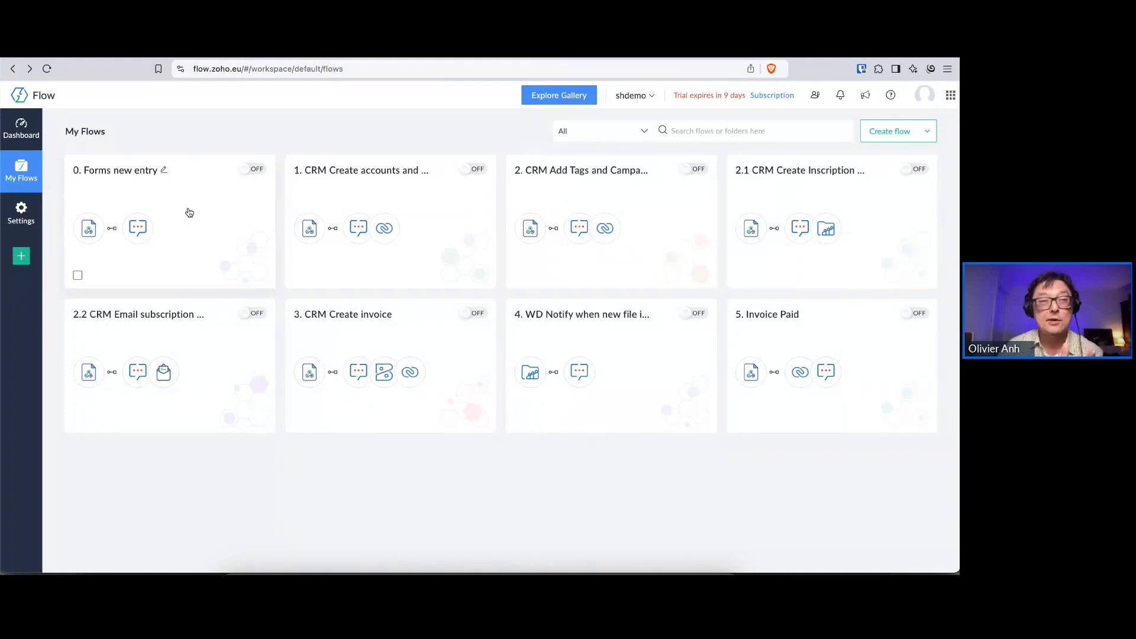
{"action": "left_click", "coordinate": [189, 199]}
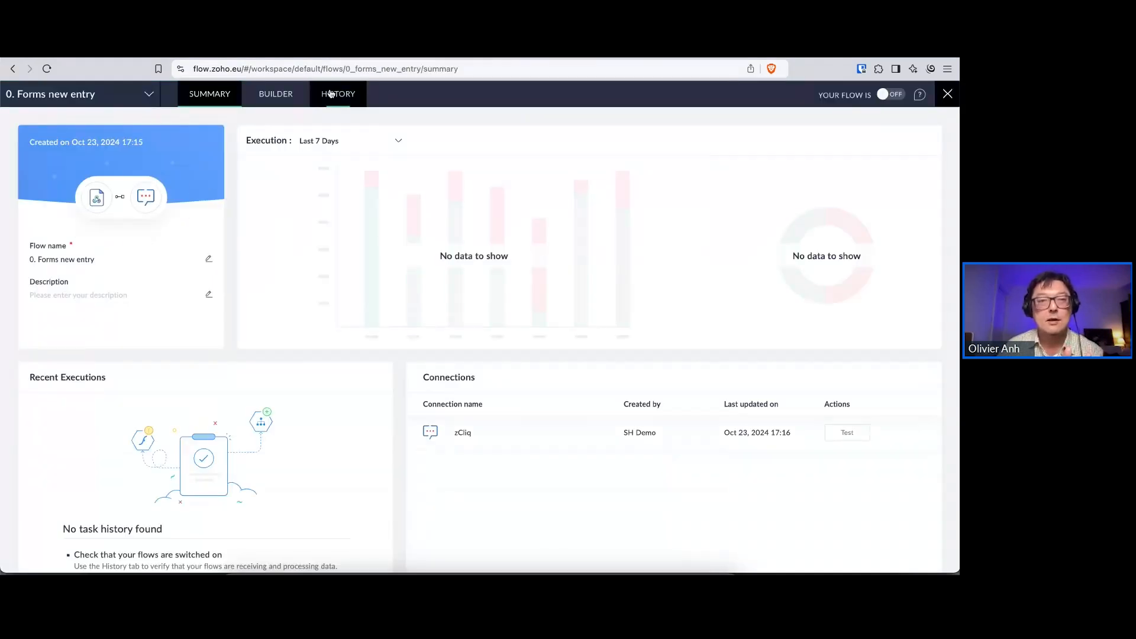
{"action": "left_click", "coordinate": [276, 94]}
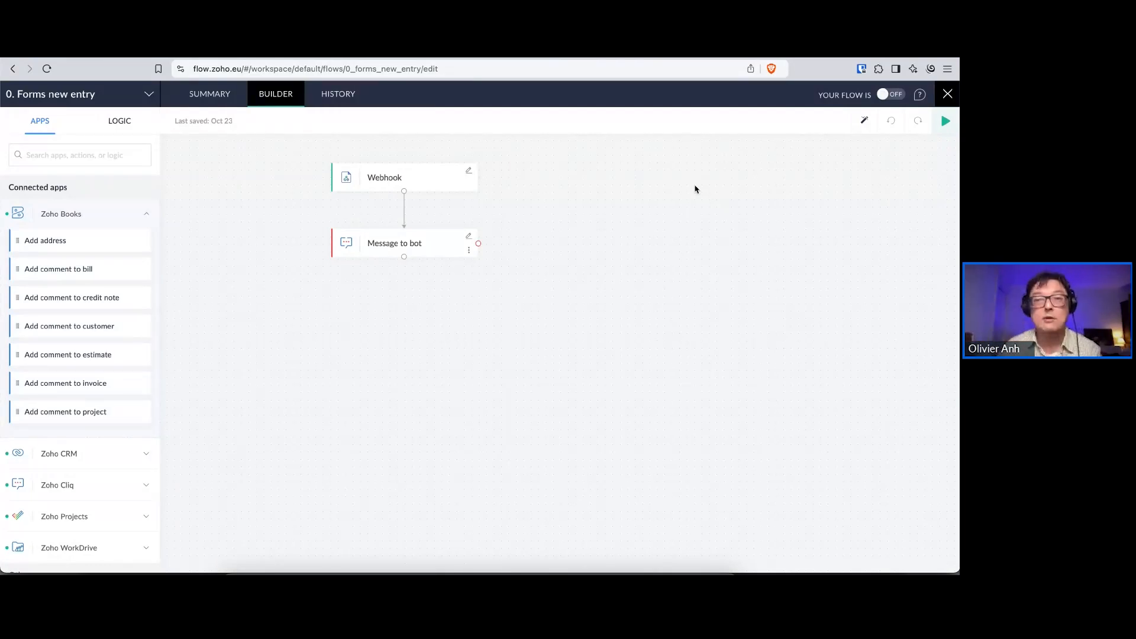
{"action": "right_click", "coordinate": [12, 71]}
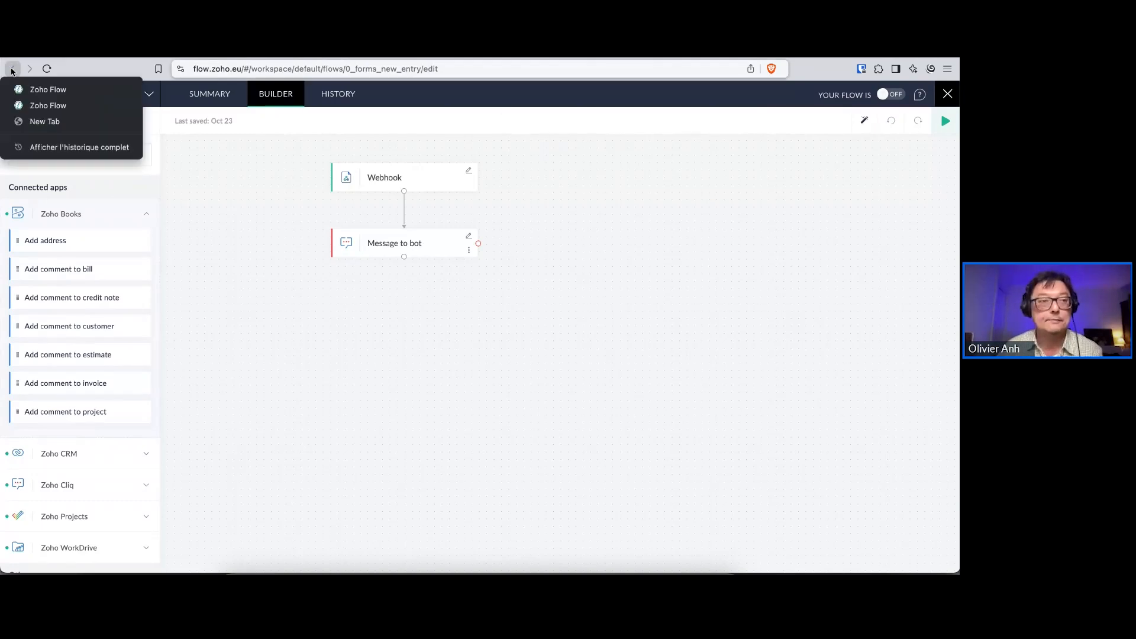
{"action": "left_click", "coordinate": [47, 106]}
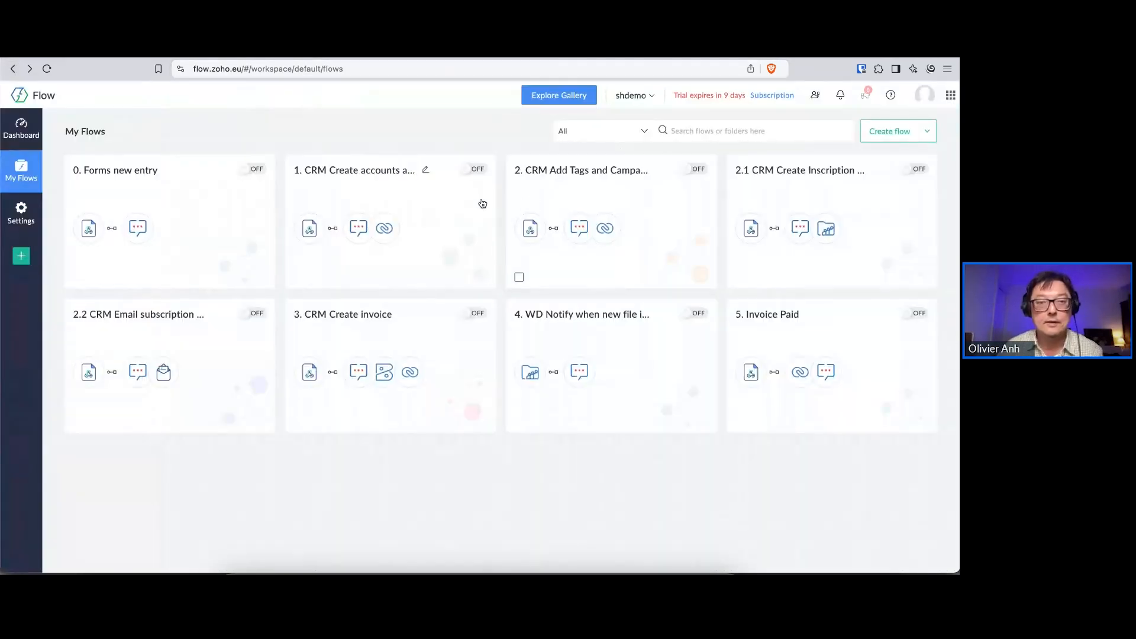
Open the builder of the 1. CRM Create accounts and contacts flow and examine the full flow diagram's start at the Webhook trigger
{"action": "left_click", "coordinate": [349, 185]}
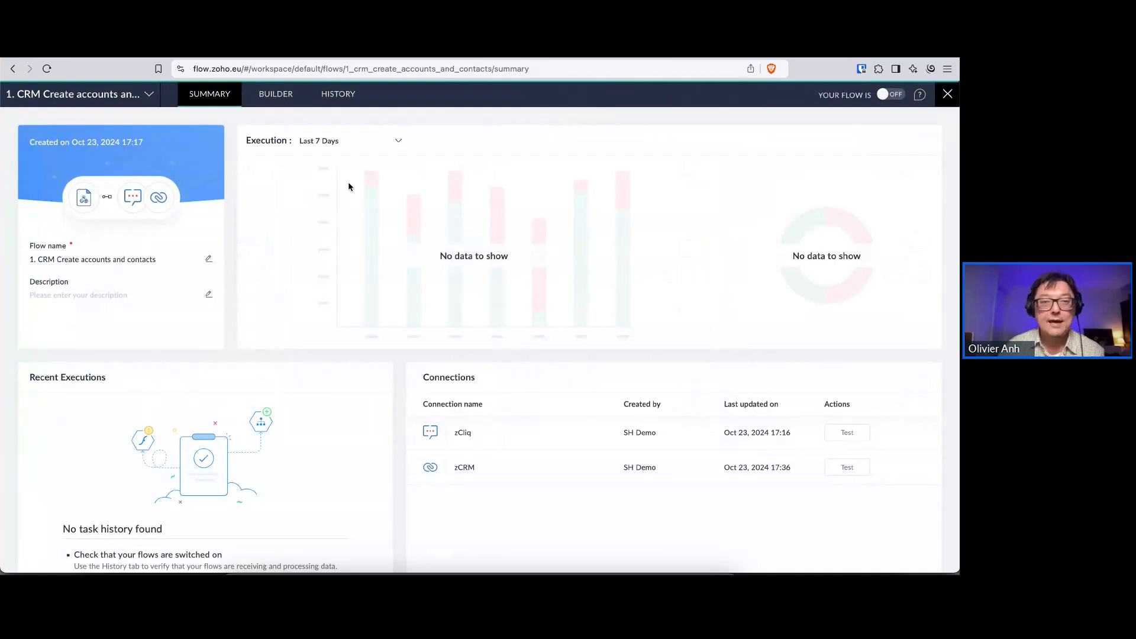
{"action": "left_click", "coordinate": [272, 98]}
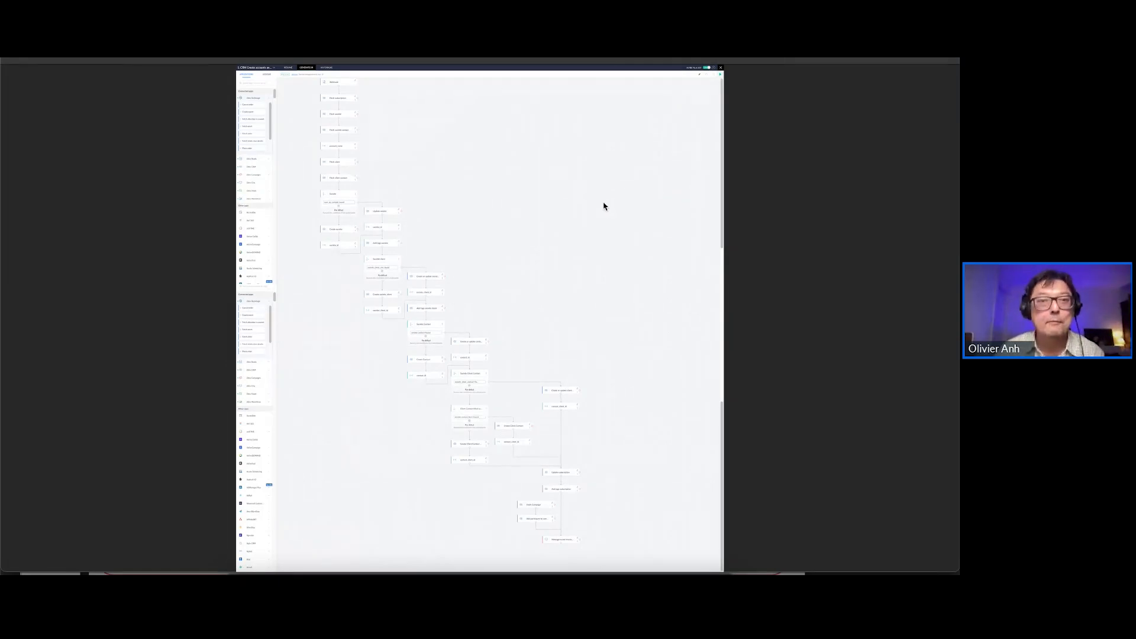
{"action": "scroll", "coordinate": [557, 182], "scroll_direction": "up", "scroll_amount": 5}
{"action": "scroll", "coordinate": [557, 183], "scroll_direction": "left", "scroll_amount": 3}
{"action": "scroll", "coordinate": [557, 182], "scroll_direction": "up", "scroll_amount": 1}
{"action": "scroll", "coordinate": [607, 144], "scroll_direction": "up", "scroll_amount": 5}
{"action": "scroll", "coordinate": [606, 144], "scroll_direction": "up", "scroll_amount": 4}
{"action": "scroll", "coordinate": [606, 144], "scroll_direction": "left", "scroll_amount": 3}
{"action": "scroll", "coordinate": [606, 144], "scroll_direction": "up", "scroll_amount": 12}
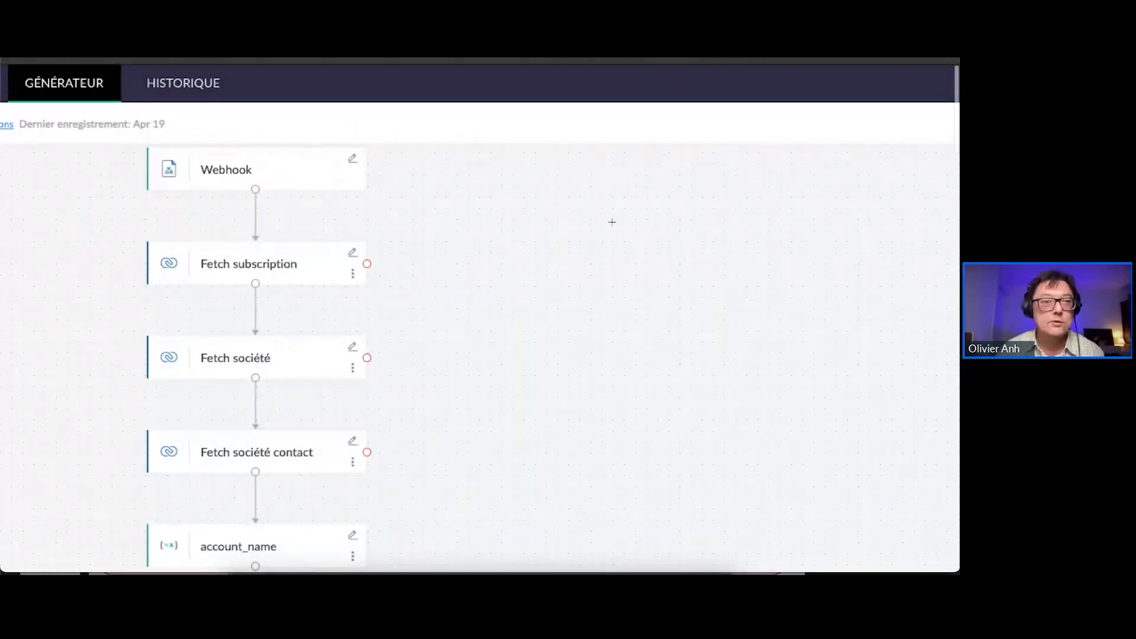
Examine the flow's opening actions, from the Webhook trigger through the subscription, société and client fetches to the Societe decision
{"action": "scroll", "coordinate": [656, 301], "scroll_direction": "down", "scroll_amount": 6}
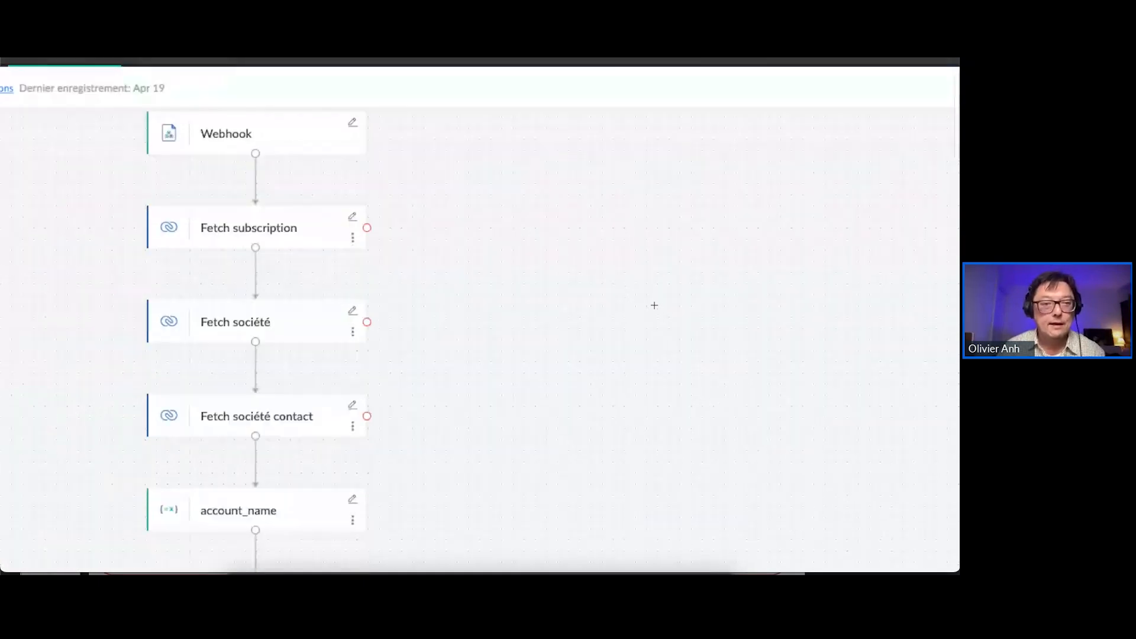
{"action": "scroll", "coordinate": [646, 291], "scroll_direction": "down", "scroll_amount": 2}
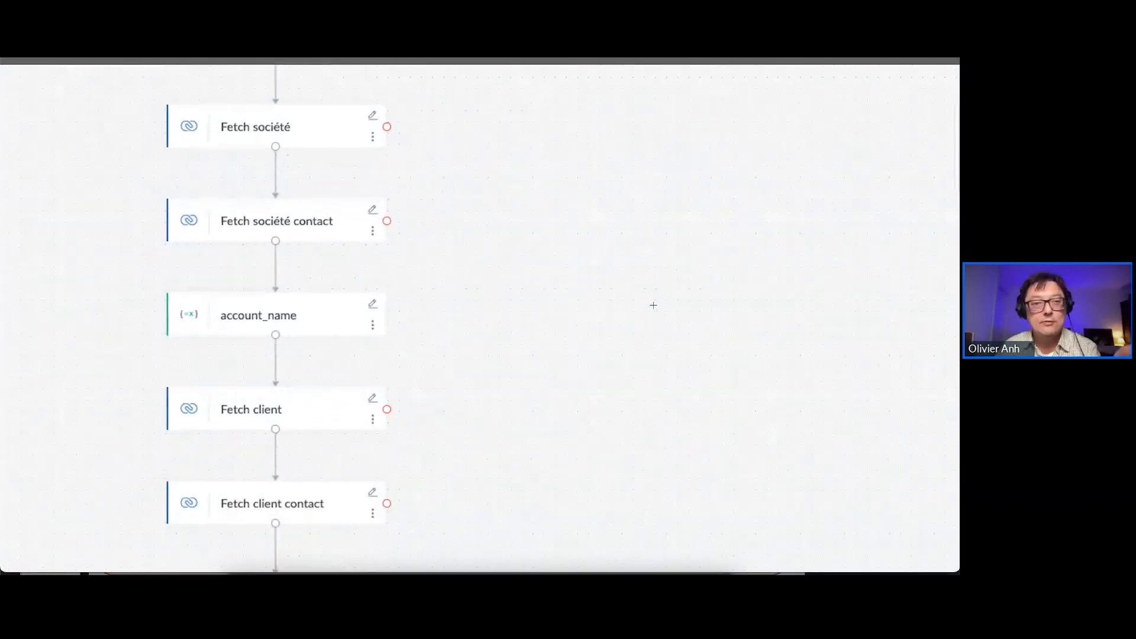
{"action": "scroll", "coordinate": [639, 276], "scroll_direction": "down", "scroll_amount": 1}
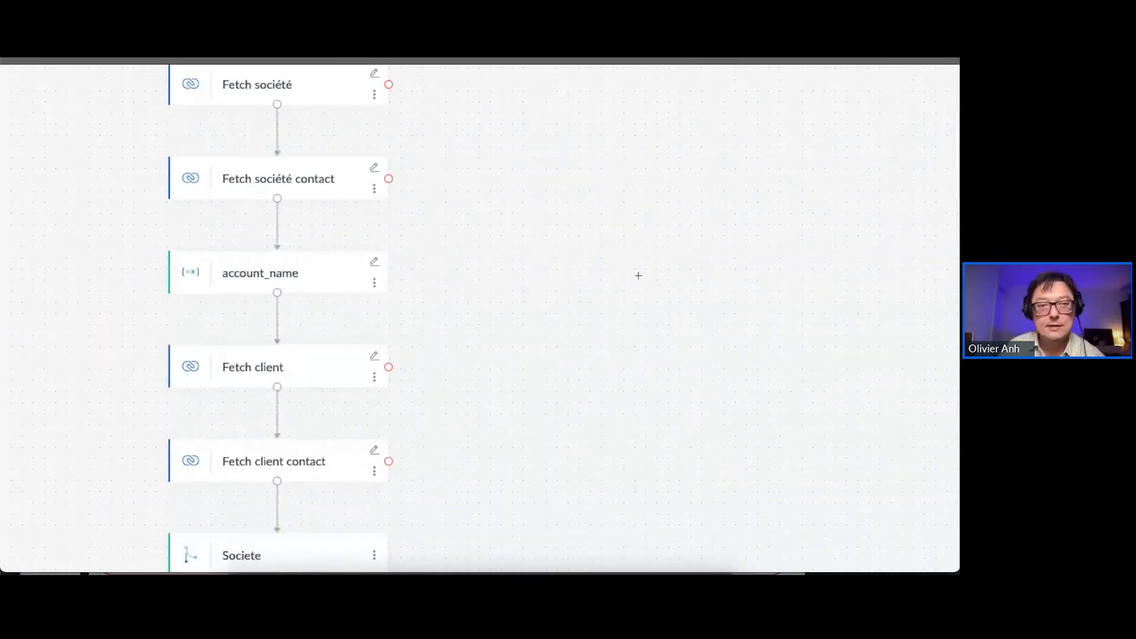
{"action": "scroll", "coordinate": [639, 275], "scroll_direction": "down", "scroll_amount": 2}
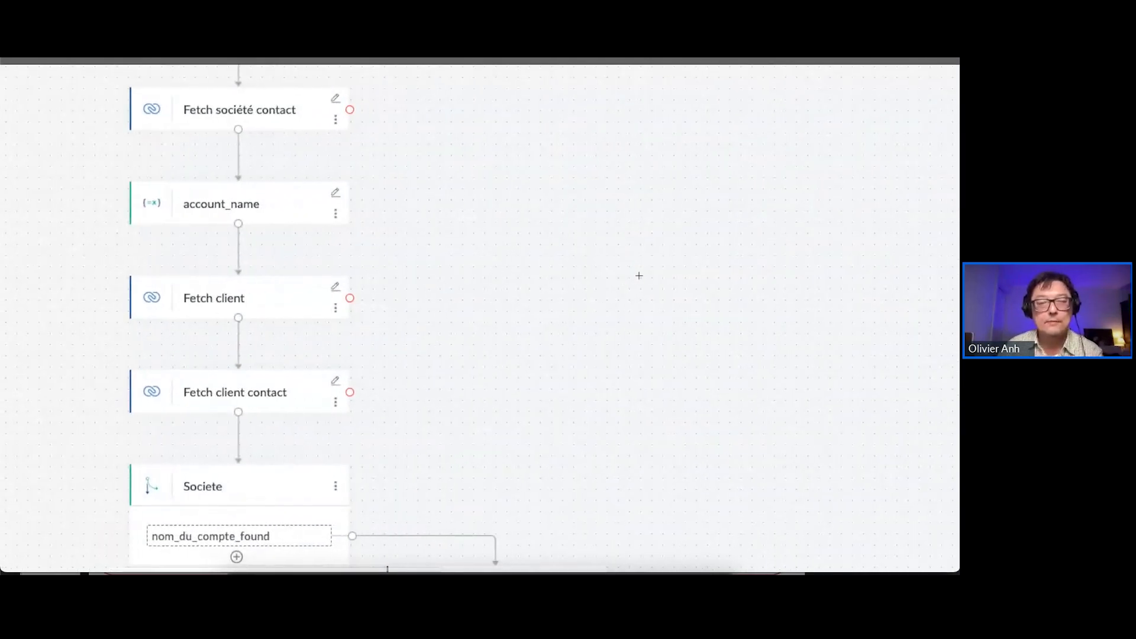
{"action": "scroll", "coordinate": [639, 276], "scroll_direction": "down", "scroll_amount": 1}
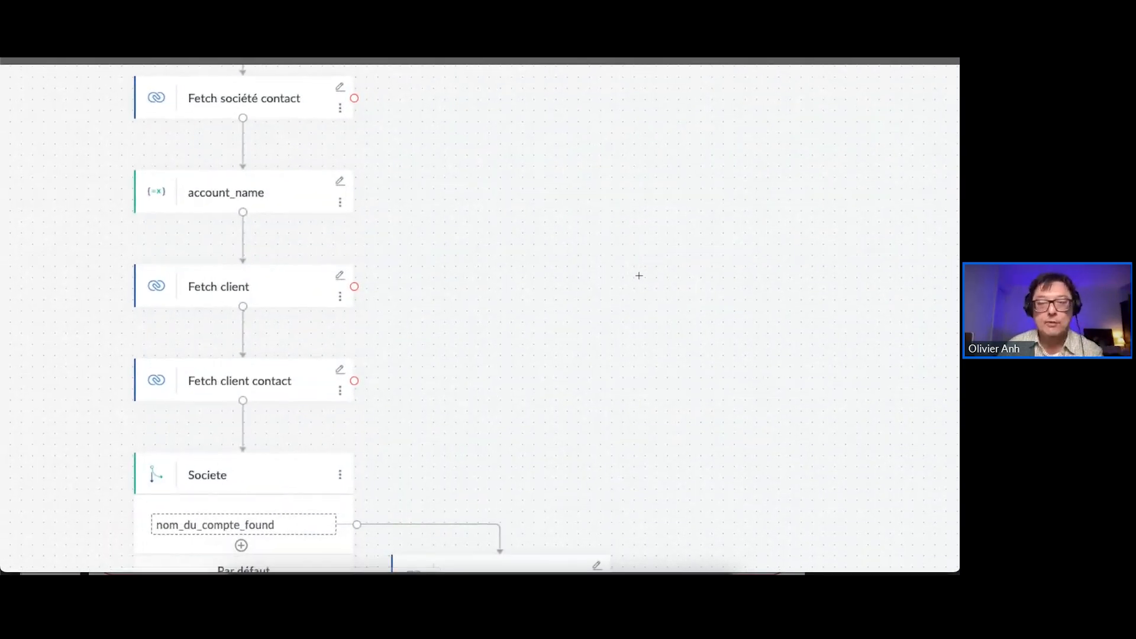
{"action": "scroll", "coordinate": [638, 276], "scroll_direction": "down", "scroll_amount": 3}
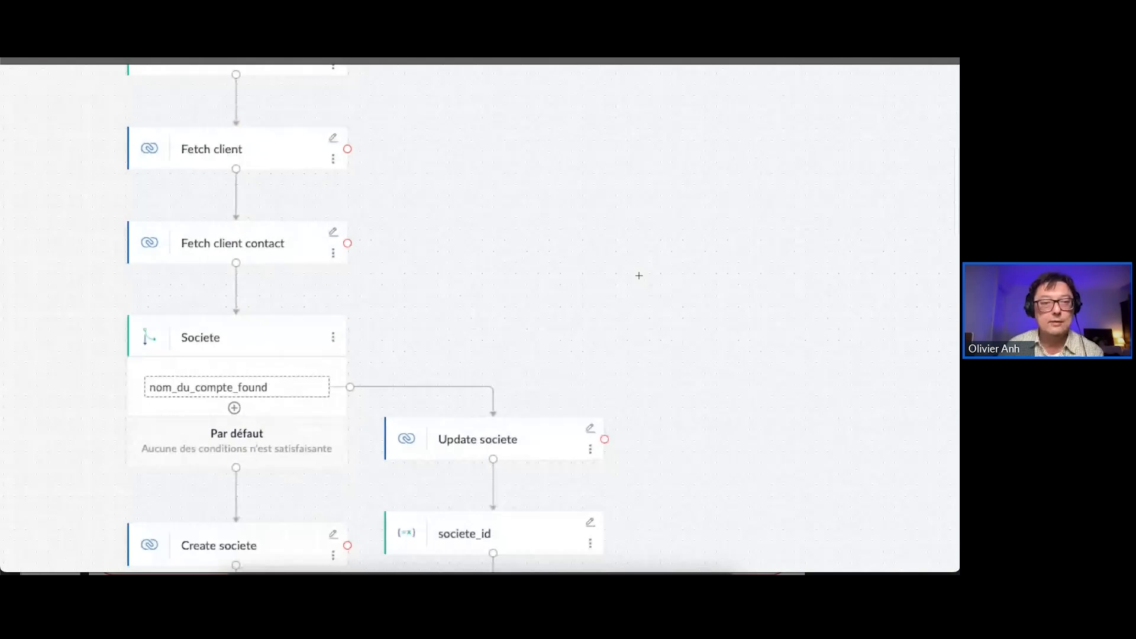
Examine the Societe decision's two branches for updating or creating the company, down to the Add tags societe action
{"action": "scroll", "coordinate": [639, 275], "scroll_direction": "down", "scroll_amount": 3}
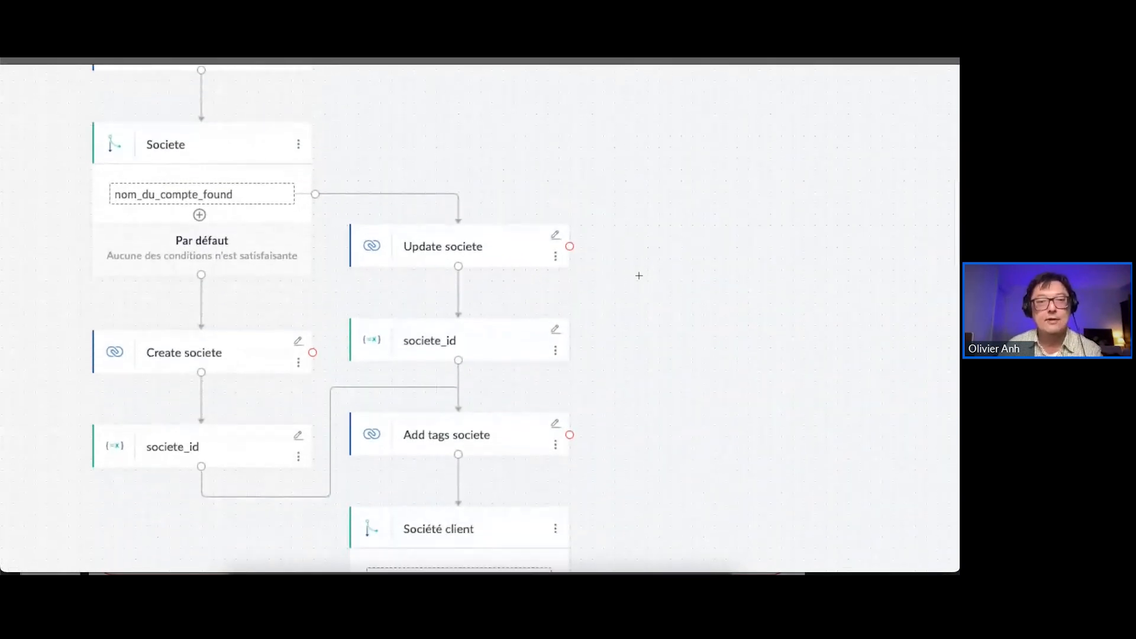
{"action": "scroll", "coordinate": [638, 276], "scroll_direction": "down", "scroll_amount": 1}
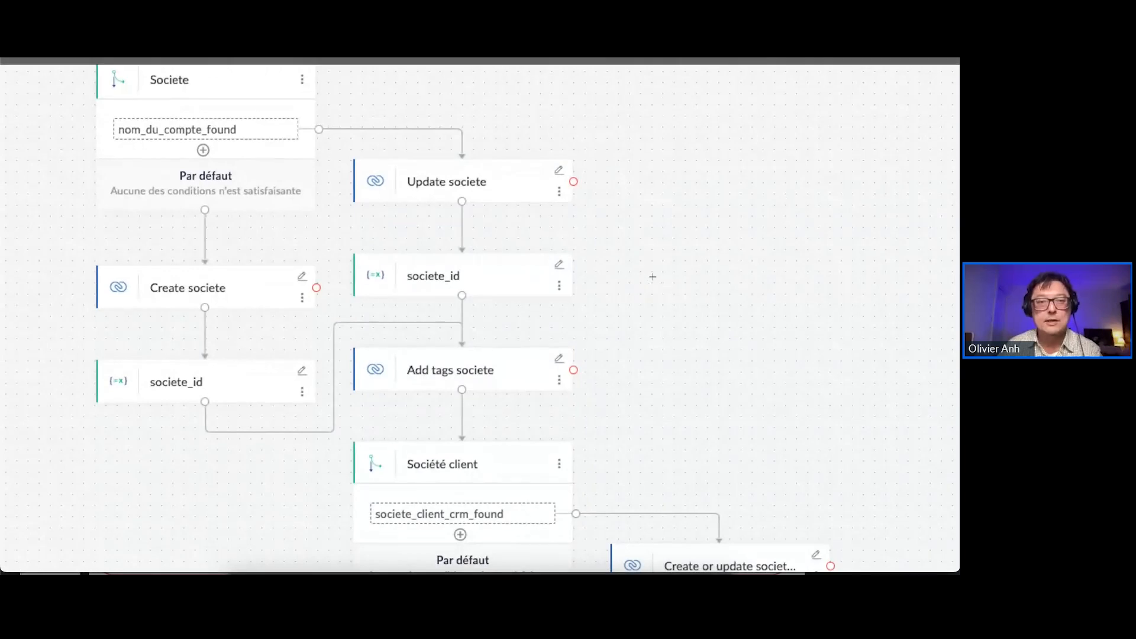
{"action": "scroll", "coordinate": [653, 277], "scroll_direction": "down", "scroll_amount": 2}
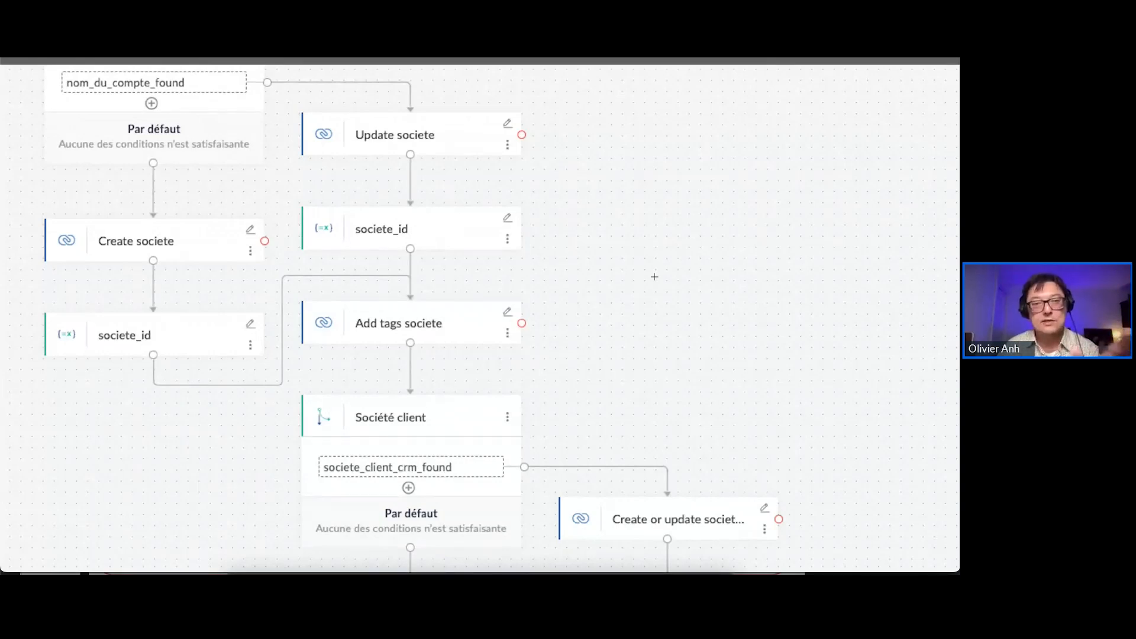
{"action": "scroll", "coordinate": [667, 287], "scroll_direction": "down", "scroll_amount": 1}
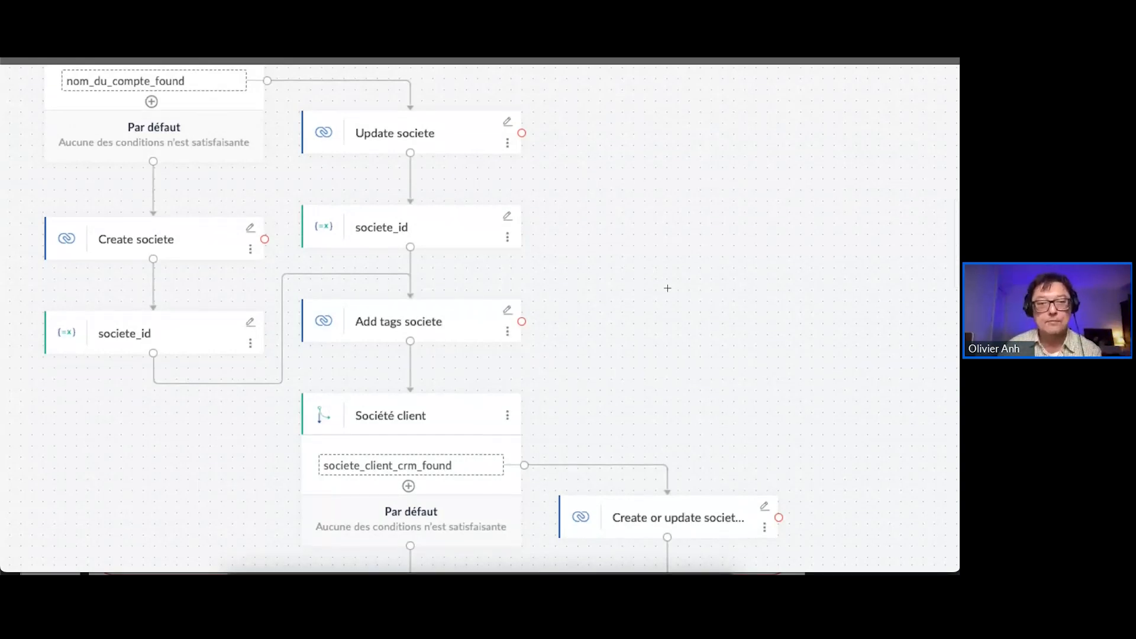
Examine the Société client decision's branches, including the societe_client_id variables and the Add tags societe client action
{"action": "scroll", "coordinate": [667, 287], "scroll_direction": "right", "scroll_amount": 1}
{"action": "scroll", "coordinate": [667, 287], "scroll_direction": "down", "scroll_amount": 5}
{"action": "scroll", "coordinate": [667, 287], "scroll_direction": "right", "scroll_amount": 1}
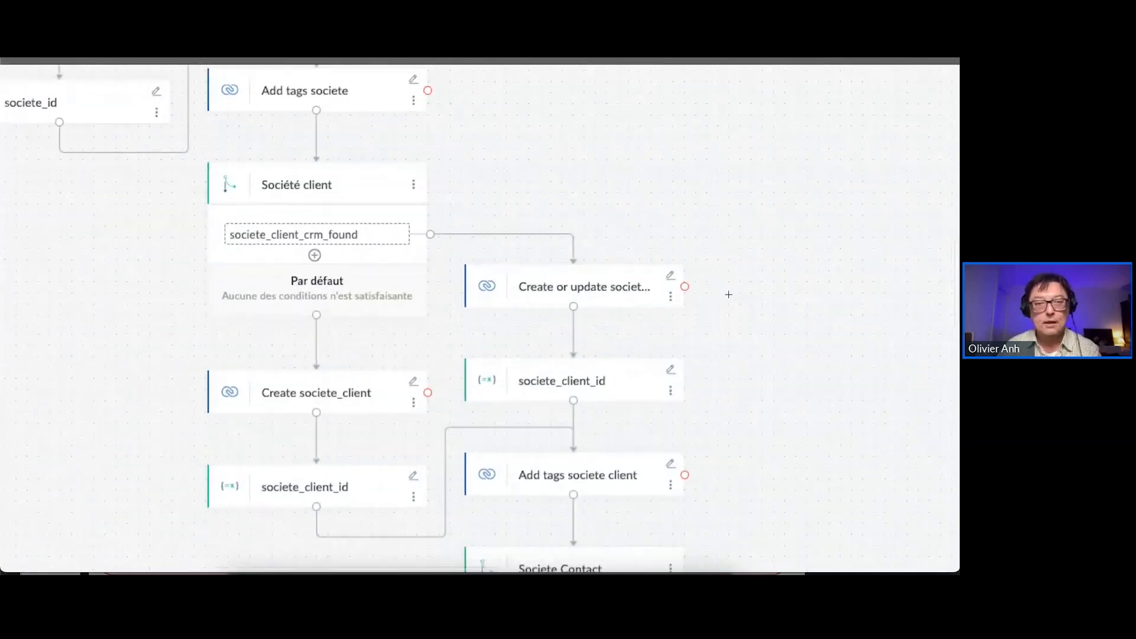
{"action": "scroll", "coordinate": [728, 294], "scroll_direction": "down", "scroll_amount": 3}
{"action": "scroll", "coordinate": [728, 294], "scroll_direction": "right", "scroll_amount": 1}
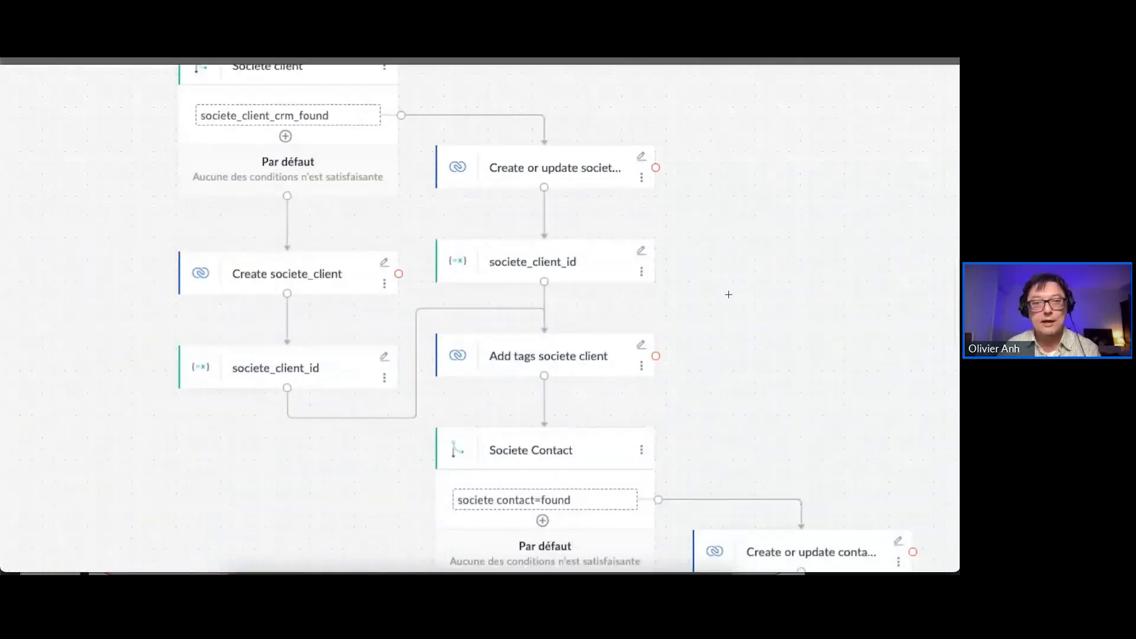
Examine the Societe Contact decision's branches for creating or updating the contact, down to the Societe Client Contact decision
{"action": "scroll", "coordinate": [747, 296], "scroll_direction": "down", "scroll_amount": 7}
{"action": "scroll", "coordinate": [747, 296], "scroll_direction": "right", "scroll_amount": 5}
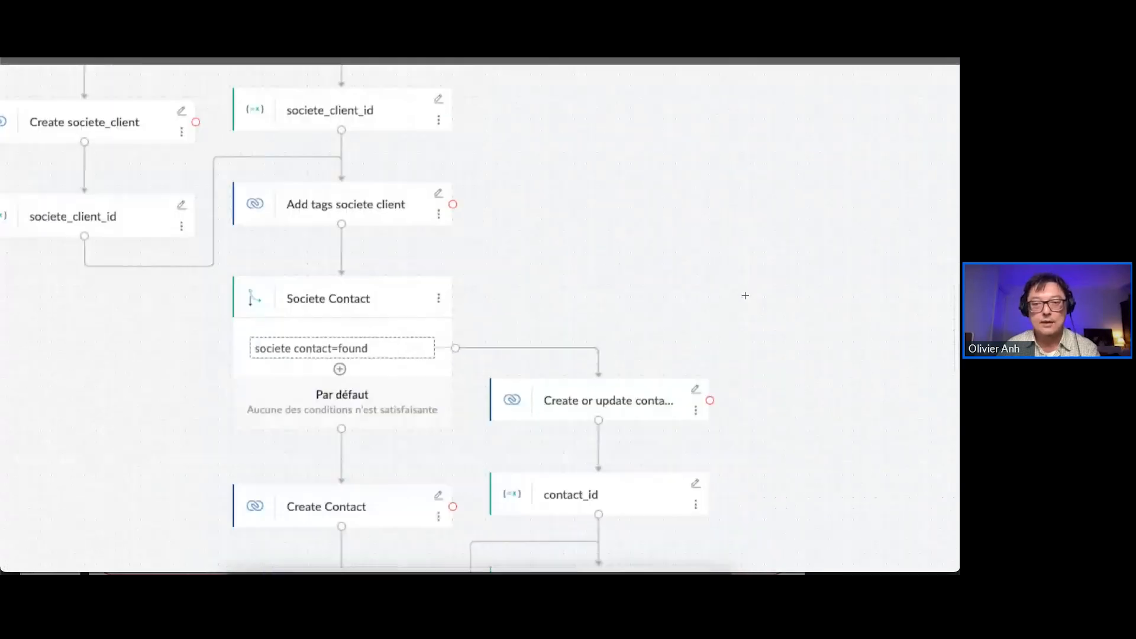
{"action": "scroll", "coordinate": [745, 295], "scroll_direction": "down", "scroll_amount": 2}
{"action": "scroll", "coordinate": [744, 296], "scroll_direction": "right", "scroll_amount": 1}
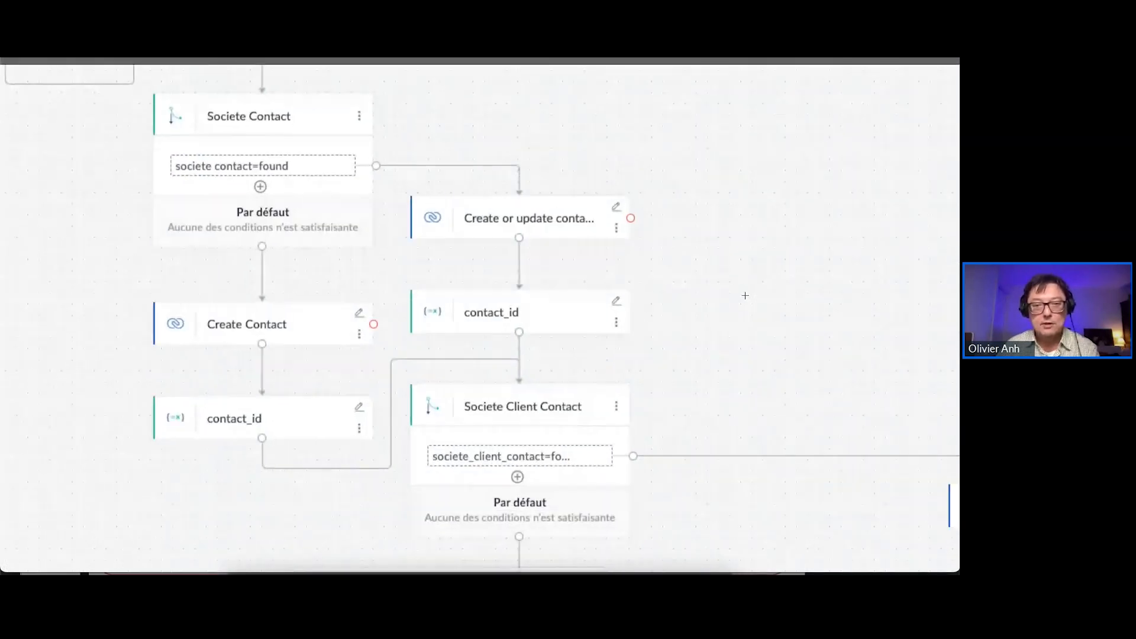
{"action": "scroll", "coordinate": [744, 295], "scroll_direction": "down", "scroll_amount": 1}
{"action": "scroll", "coordinate": [745, 295], "scroll_direction": "left", "scroll_amount": 1}
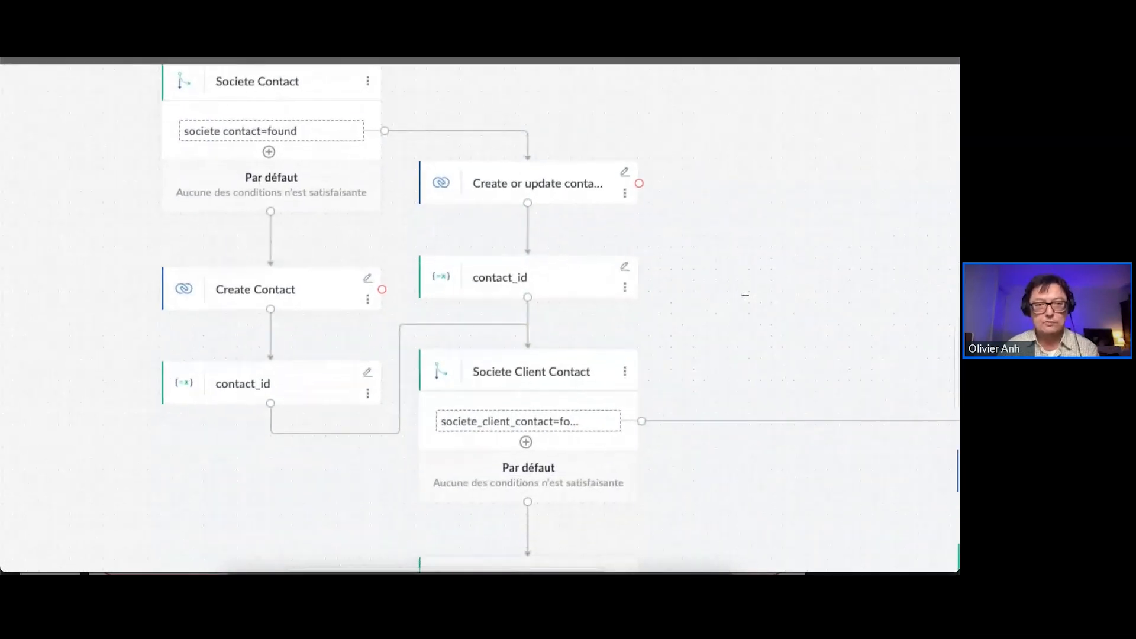
{"action": "scroll", "coordinate": [744, 295], "scroll_direction": "left", "scroll_amount": 1}
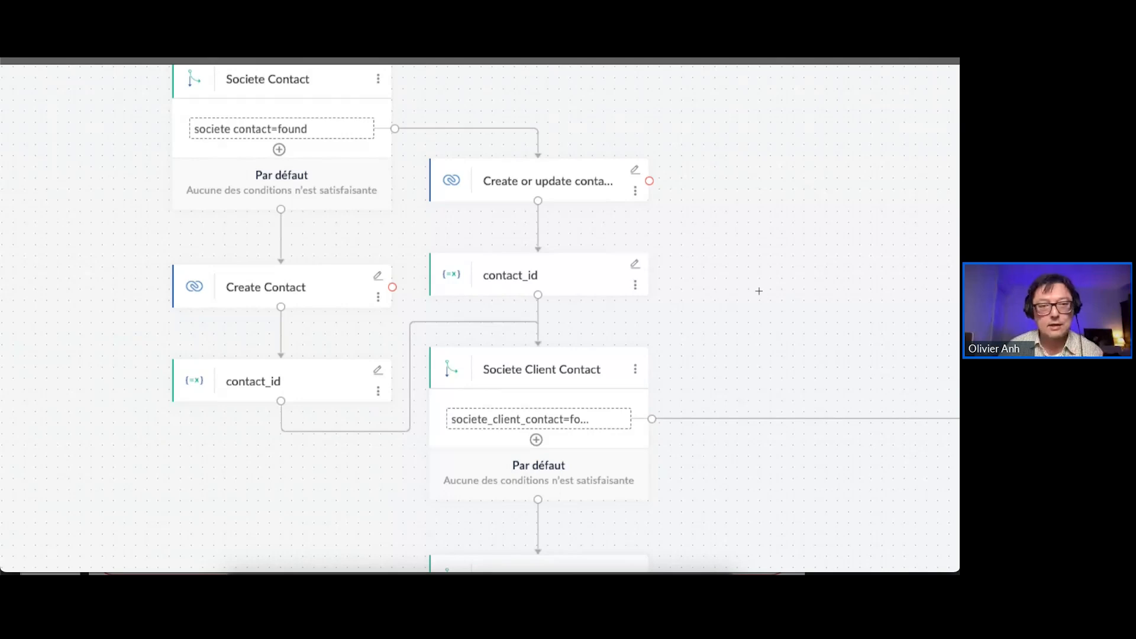
Examine the Societe Client Contact decision and the nested client contact decision, following their branches to the Update subscription action
{"action": "scroll", "coordinate": [759, 291], "scroll_direction": "right", "scroll_amount": 10}
{"action": "scroll", "coordinate": [759, 291], "scroll_direction": "down", "scroll_amount": 3}
{"action": "scroll", "coordinate": [759, 291], "scroll_direction": "down", "scroll_amount": 3}
{"action": "scroll", "coordinate": [759, 291], "scroll_direction": "right", "scroll_amount": 1}
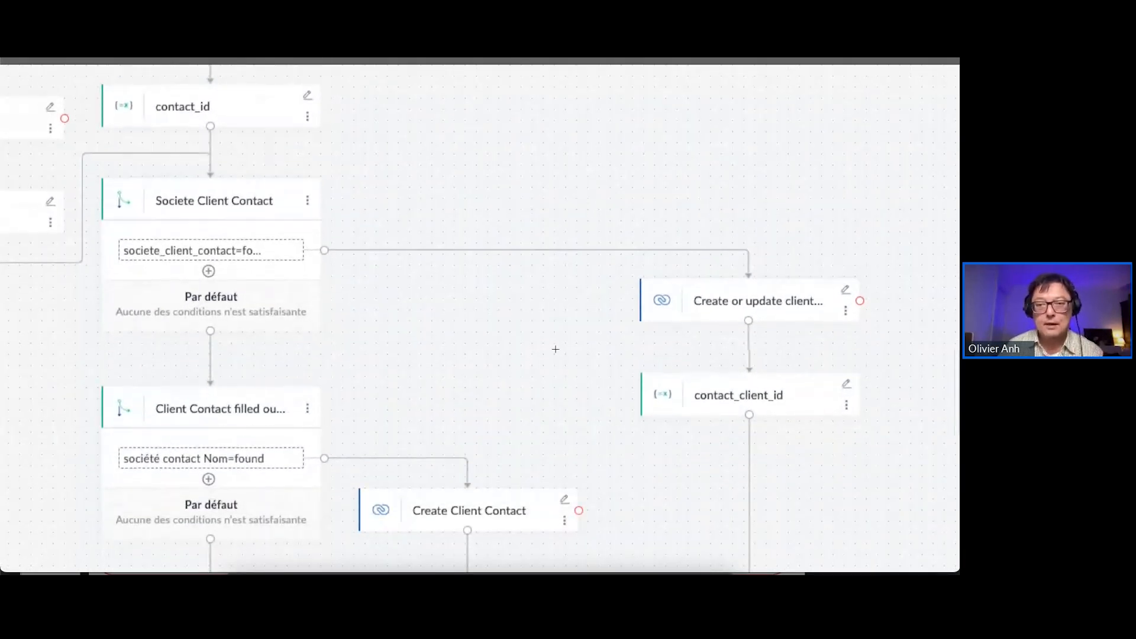
{"action": "scroll", "coordinate": [555, 349], "scroll_direction": "down", "scroll_amount": 2}
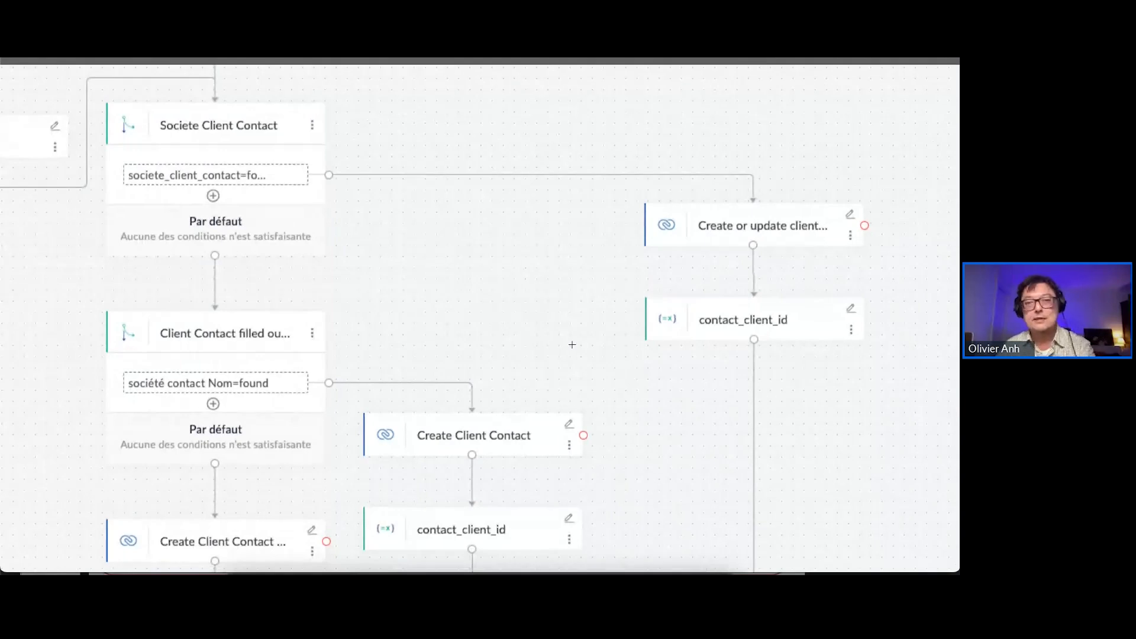
{"action": "scroll", "coordinate": [572, 339], "scroll_direction": "down", "scroll_amount": 2}
{"action": "scroll", "coordinate": [572, 338], "scroll_direction": "left", "scroll_amount": 1}
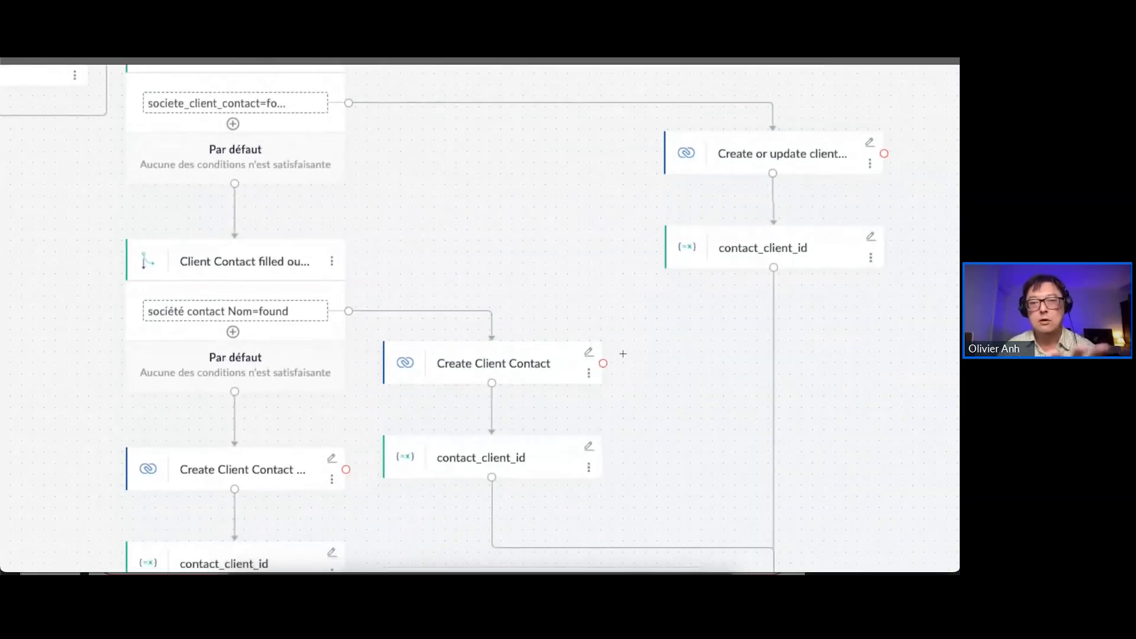
{"action": "scroll", "coordinate": [634, 353], "scroll_direction": "down", "scroll_amount": 4}
{"action": "scroll", "coordinate": [642, 352], "scroll_direction": "right", "scroll_amount": 3}
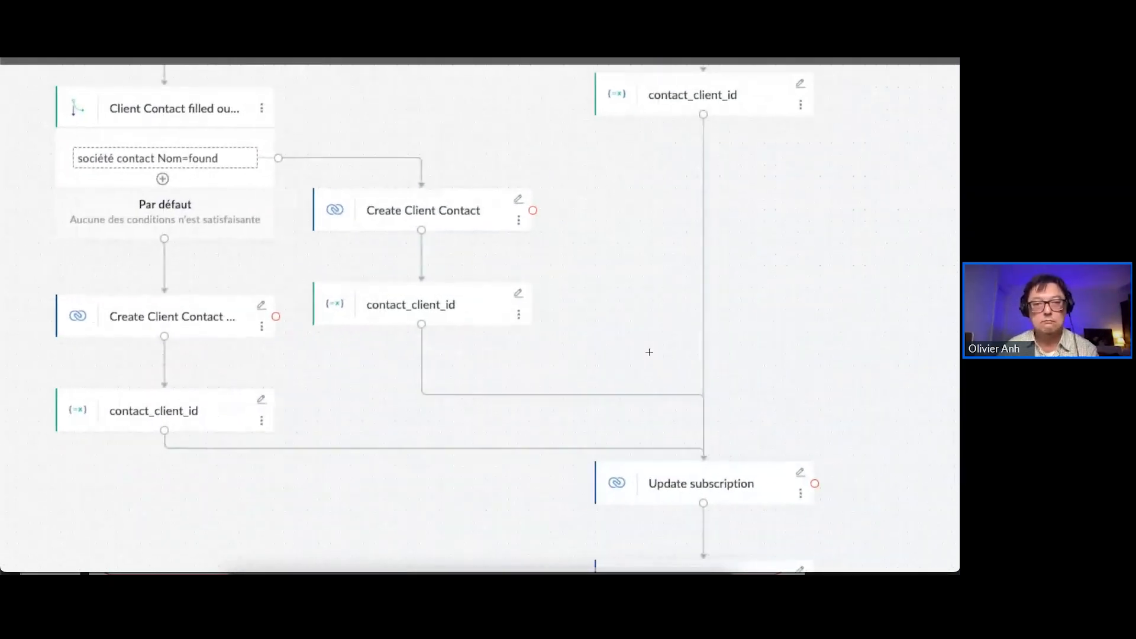
Examine the flow's closing actions, from Update subscription and Add tags subscription through the campaign actions to the final bot message
{"action": "scroll", "coordinate": [649, 352], "scroll_direction": "down", "scroll_amount": 4}
{"action": "scroll", "coordinate": [649, 352], "scroll_direction": "right", "scroll_amount": 3}
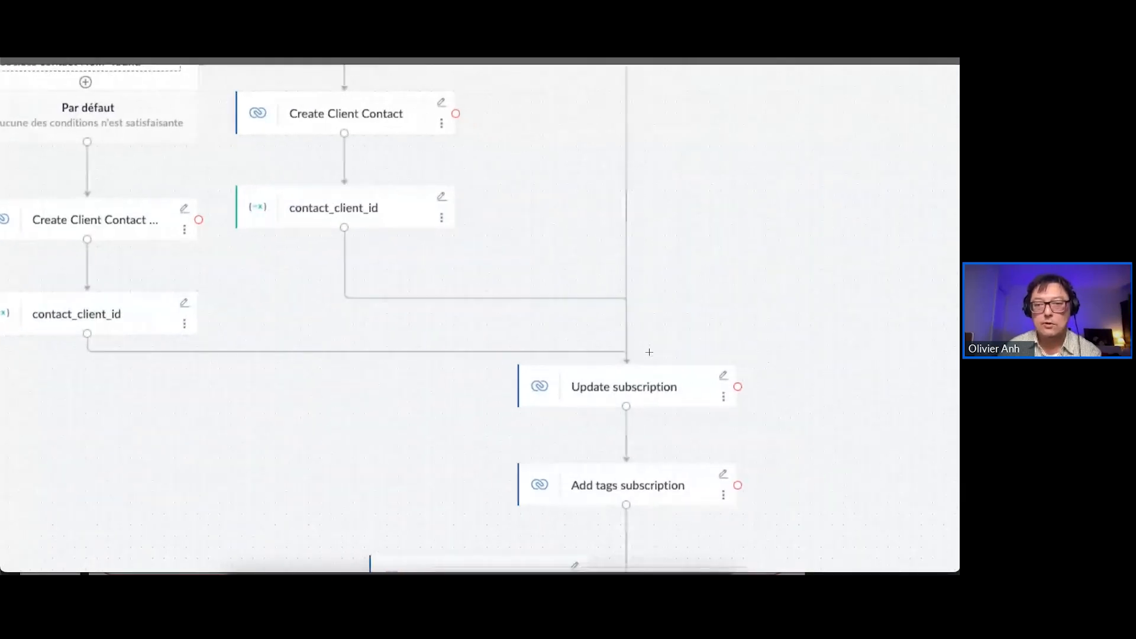
{"action": "scroll", "coordinate": [649, 352], "scroll_direction": "down", "scroll_amount": 1}
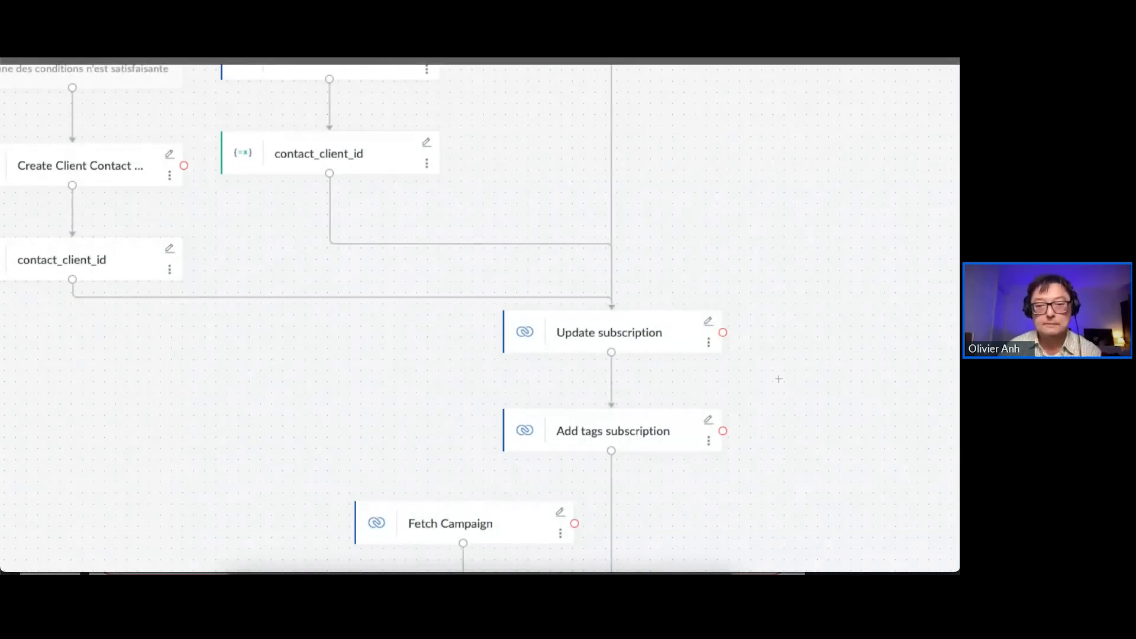
{"action": "scroll", "coordinate": [778, 378], "scroll_direction": "down", "scroll_amount": 1}
{"action": "scroll", "coordinate": [779, 378], "scroll_direction": "down", "scroll_amount": 5}
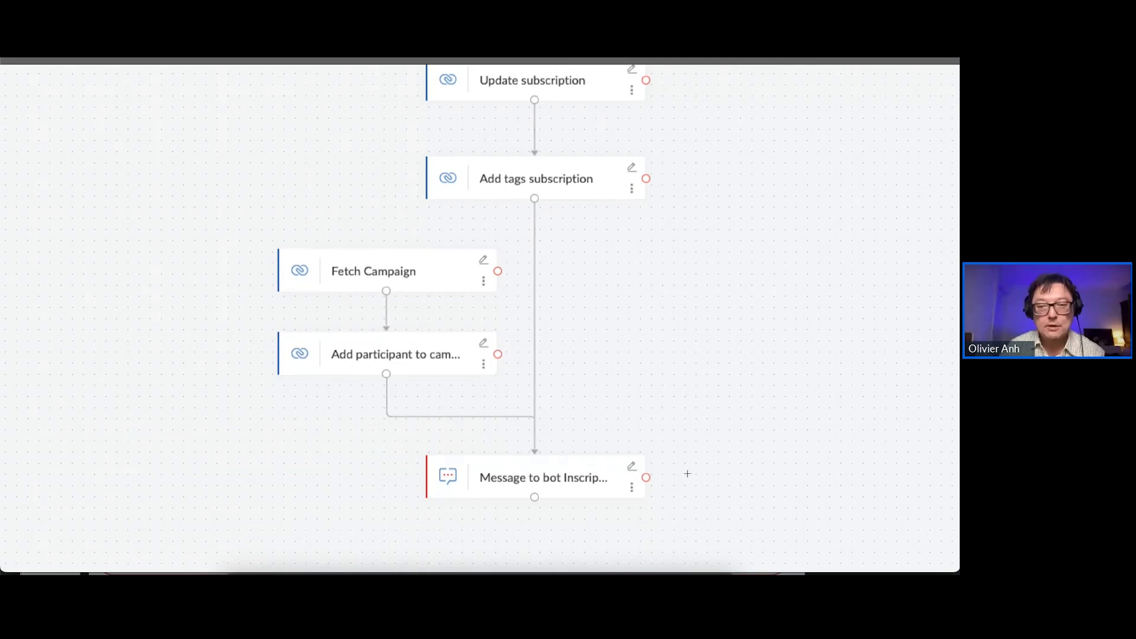
{"action": "scroll", "coordinate": [687, 473], "scroll_direction": "up", "scroll_amount": 1}
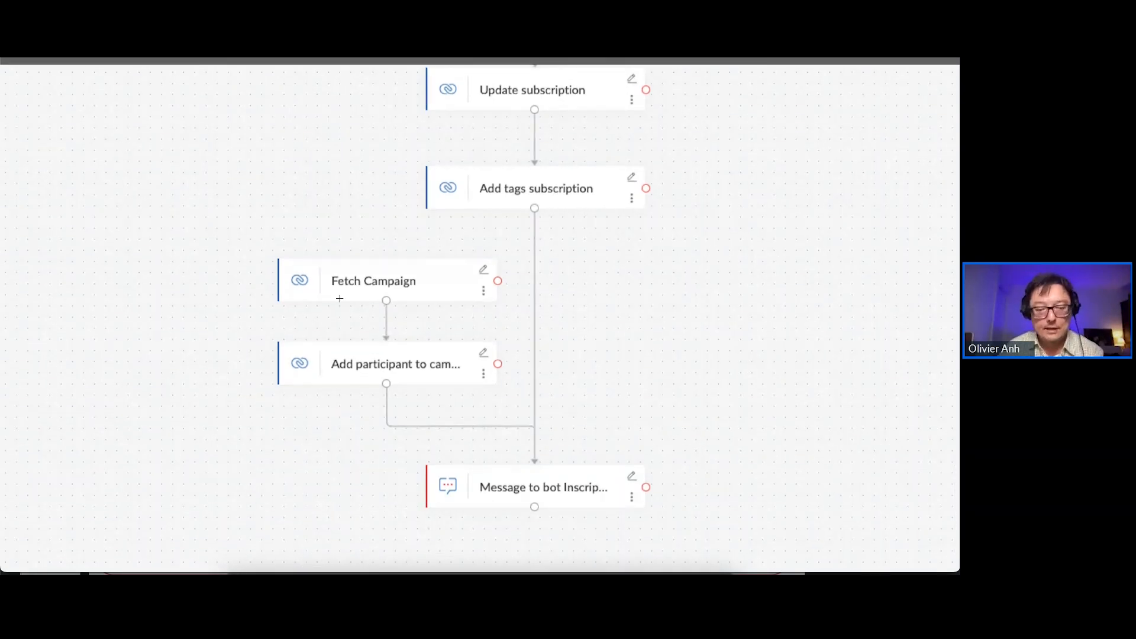
{"action": "scroll", "coordinate": [296, 292], "scroll_direction": "down", "scroll_amount": 5}
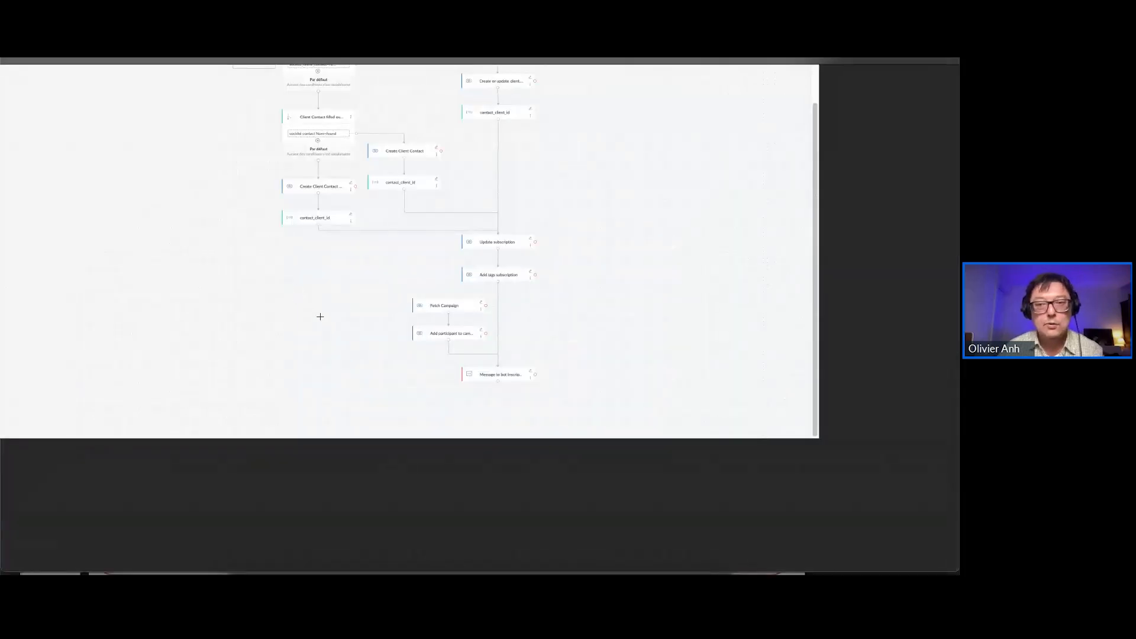
Review the whole accounts and contacts diagram back towards its start, and return from the demo flow's builder to the flow list
{"action": "scroll", "coordinate": [322, 315], "scroll_direction": "up", "scroll_amount": 2}
{"action": "scroll", "coordinate": [326, 315], "scroll_direction": "up", "scroll_amount": 10}
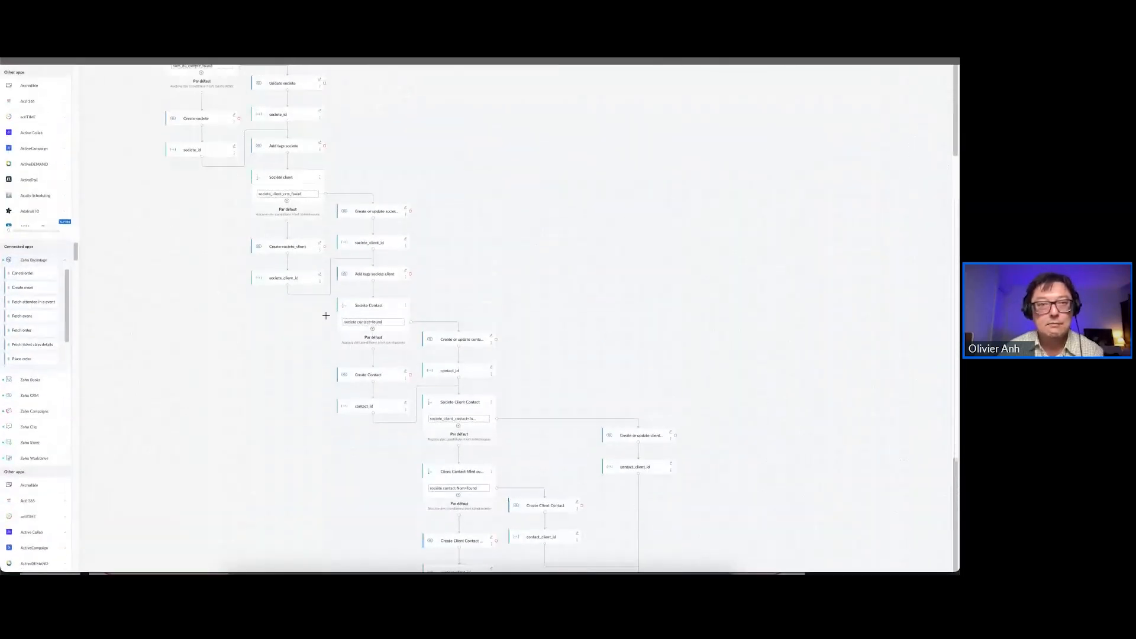
{"action": "scroll", "coordinate": [326, 315], "scroll_direction": "up", "scroll_amount": 6}
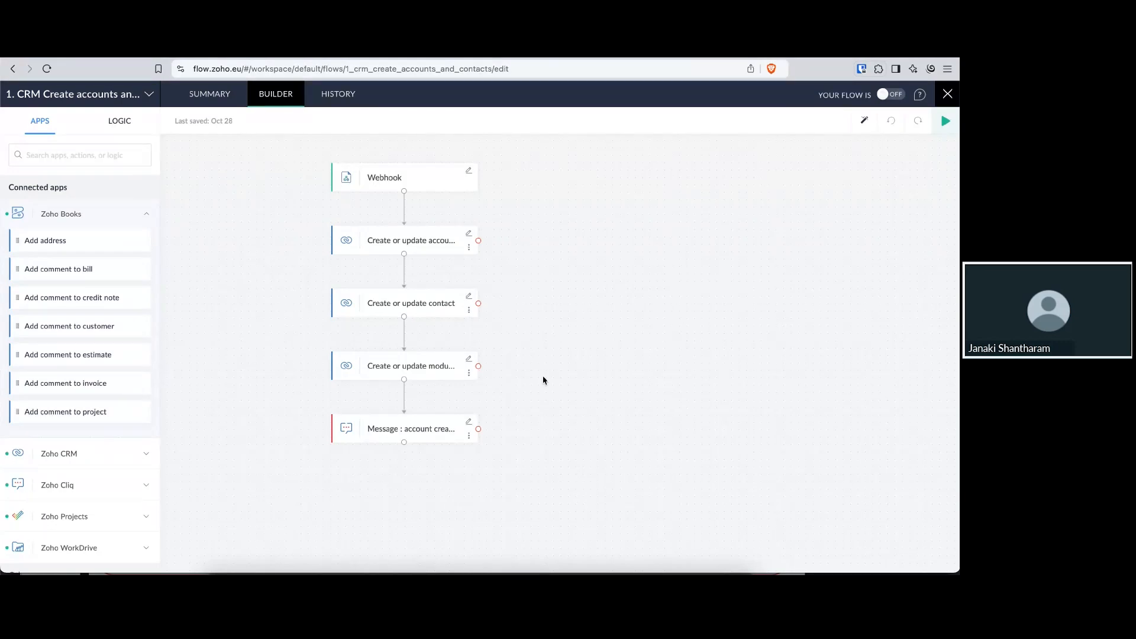
{"action": "right_click", "coordinate": [15, 72]}
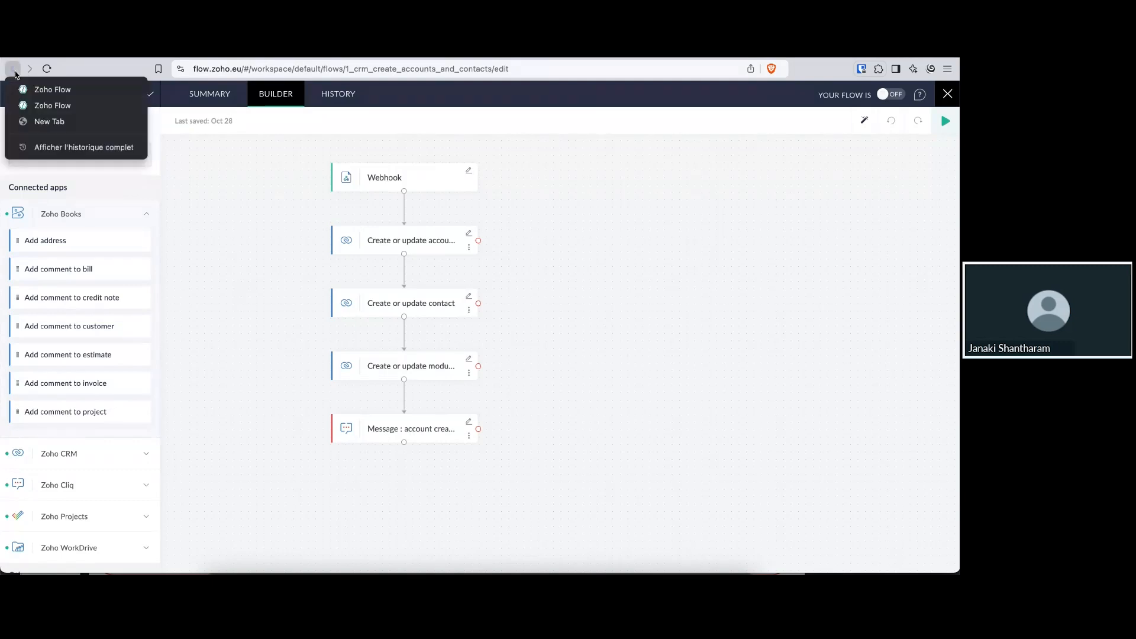
{"action": "left_click", "coordinate": [42, 106]}
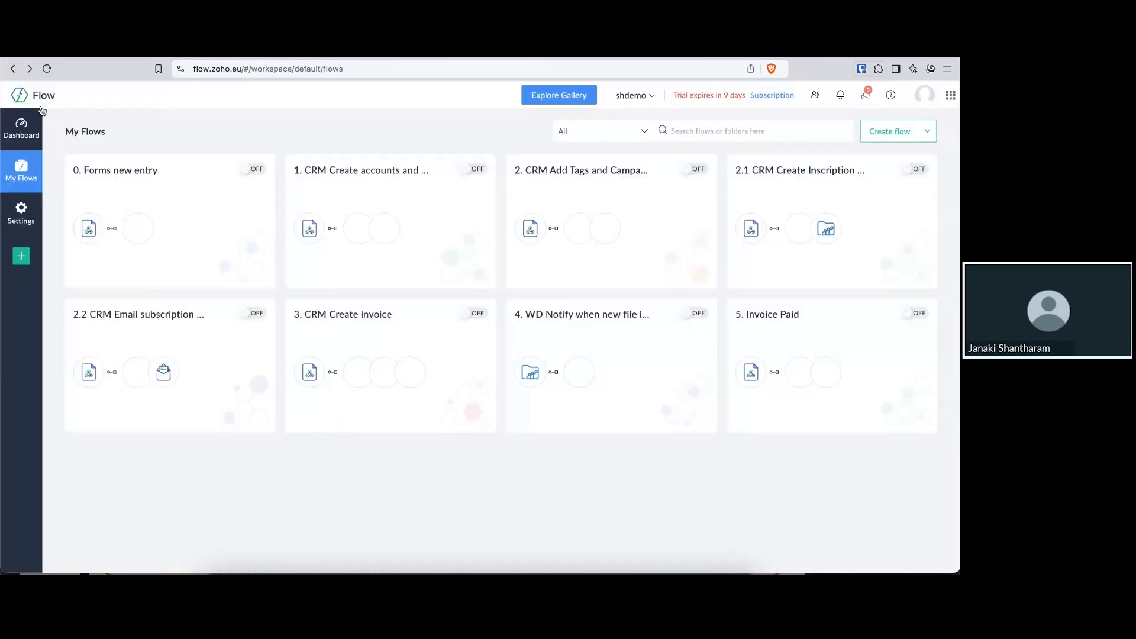
Examine the 2. CRM Add Tags and Campaigns flow in its builder and return to the flow list
{"action": "left_click", "coordinate": [575, 187]}
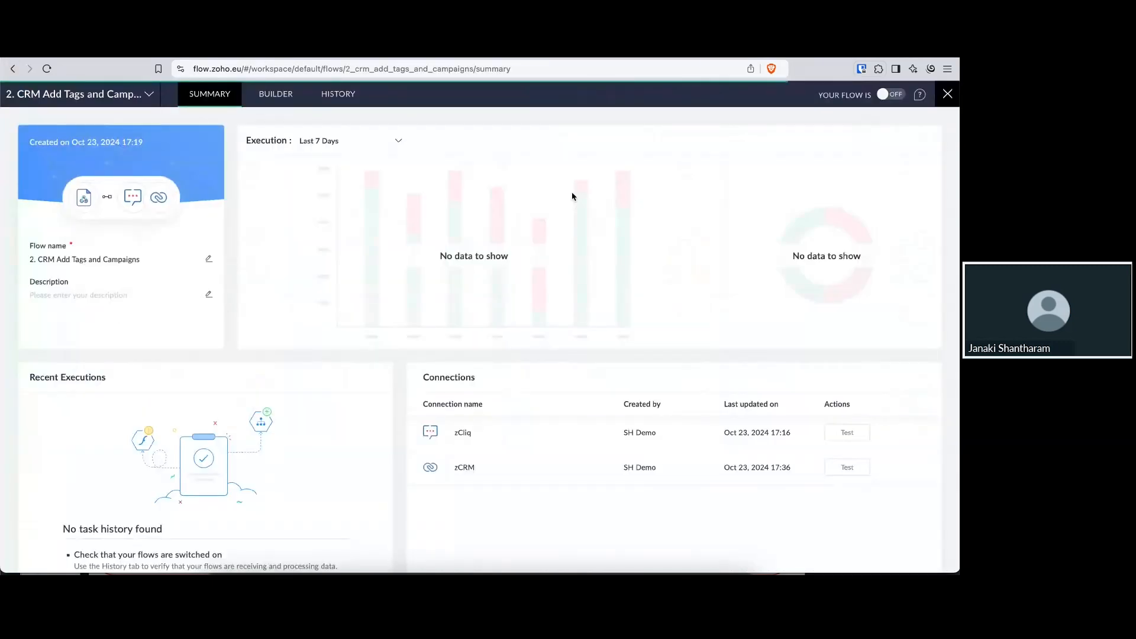
{"action": "left_click", "coordinate": [279, 109]}
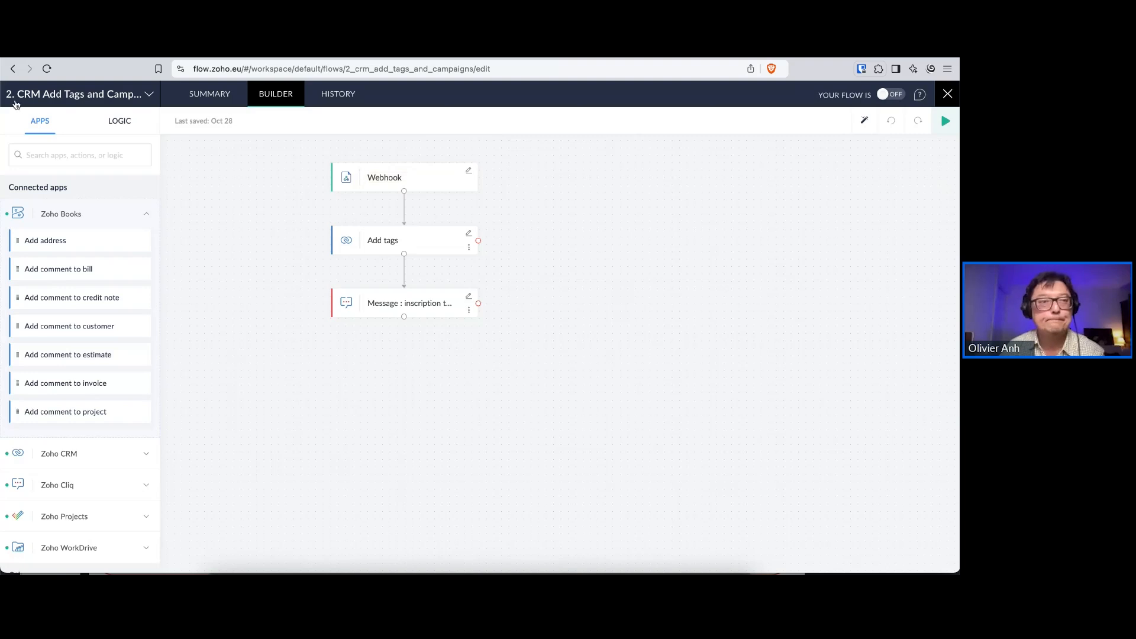
{"action": "right_click", "coordinate": [13, 69]}
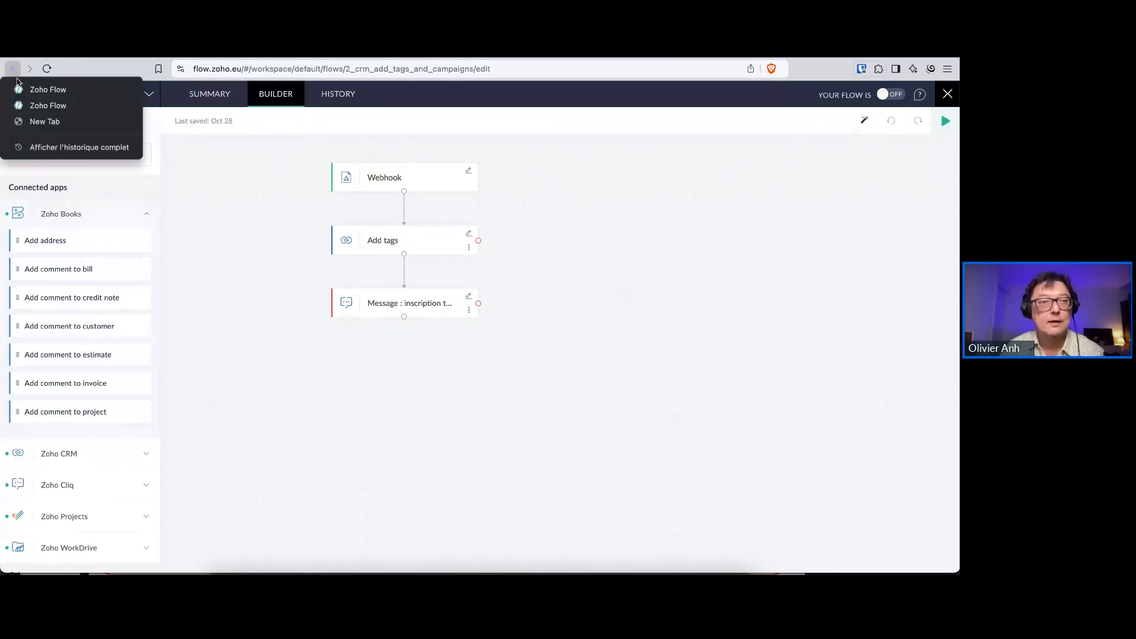
{"action": "left_click", "coordinate": [36, 105]}
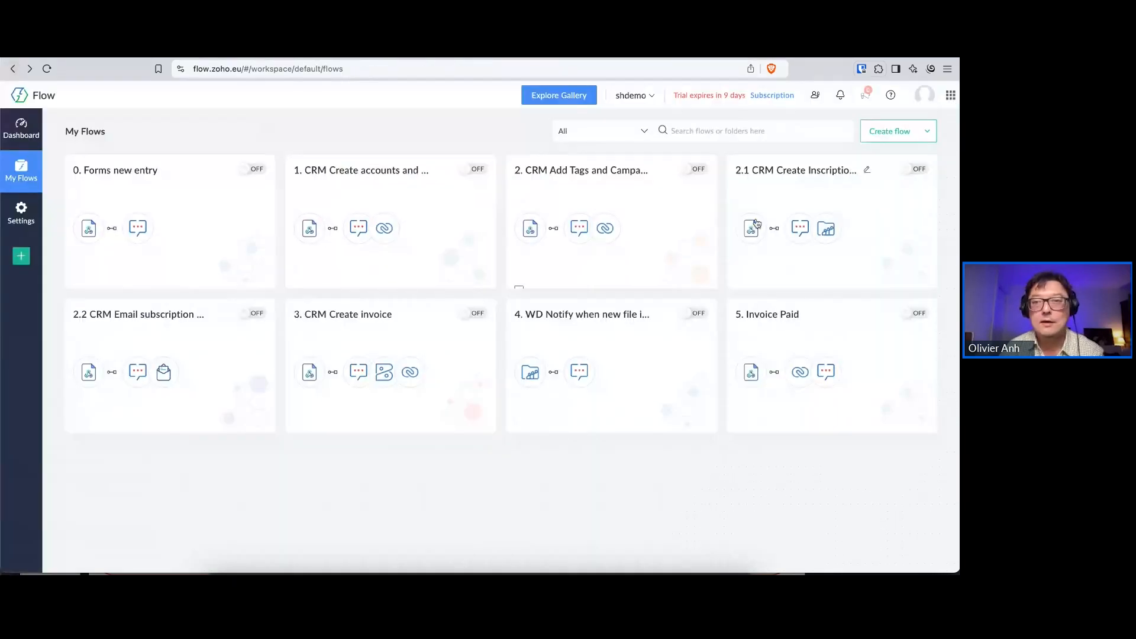
Open the 2.1 CRM Create Inscription Workdrive Folder flow in its builder and examine its sequence of actions
{"action": "left_click", "coordinate": [782, 178]}
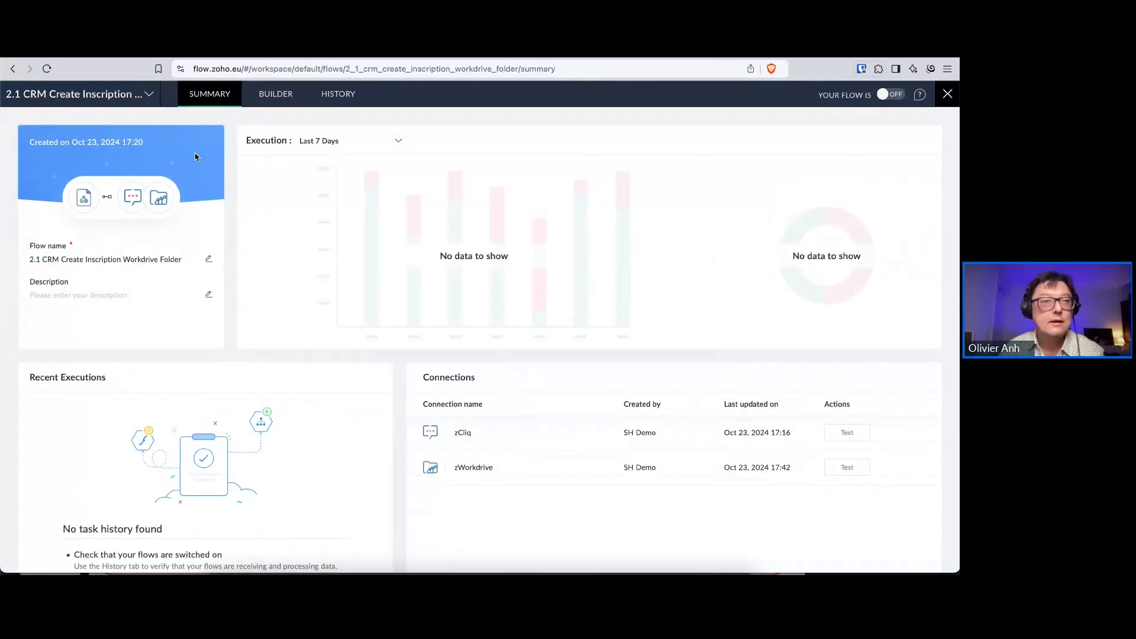
{"action": "left_click", "coordinate": [272, 98]}
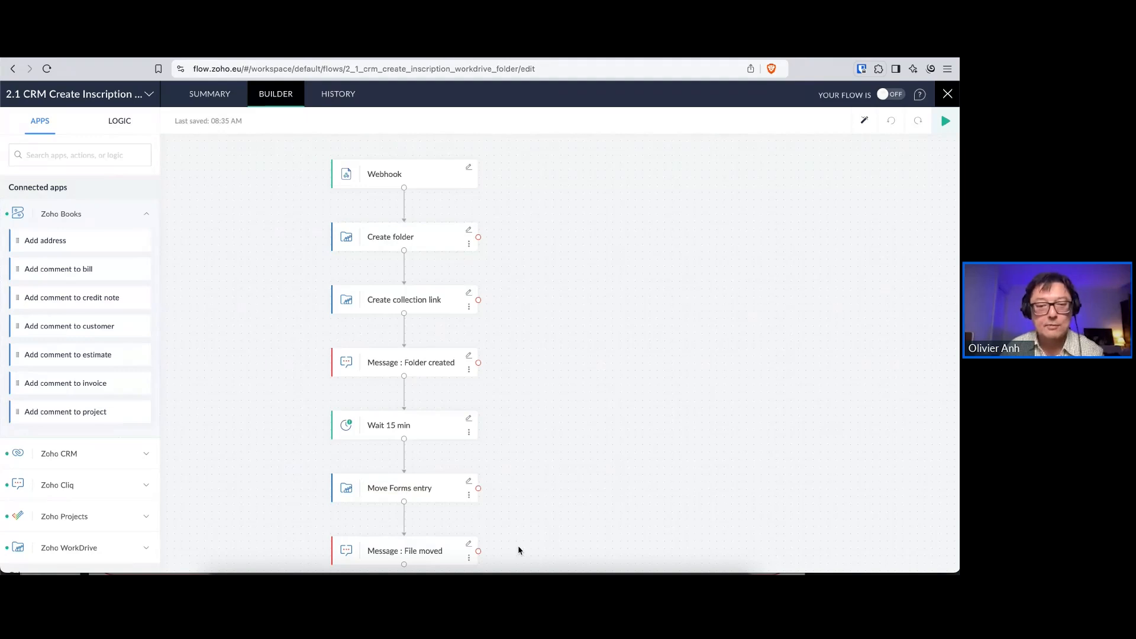
Return to the flow list and open the 2.2 CRM Email subscription confirmed flow in its builder
{"action": "right_click", "coordinate": [13, 71]}
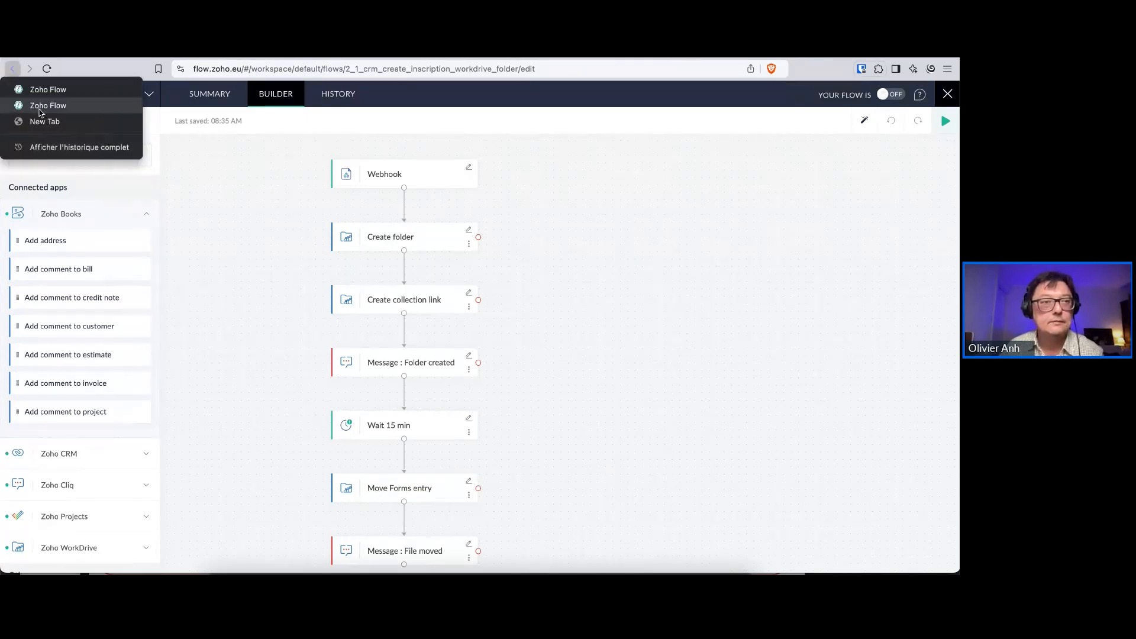
{"action": "left_click", "coordinate": [38, 102]}
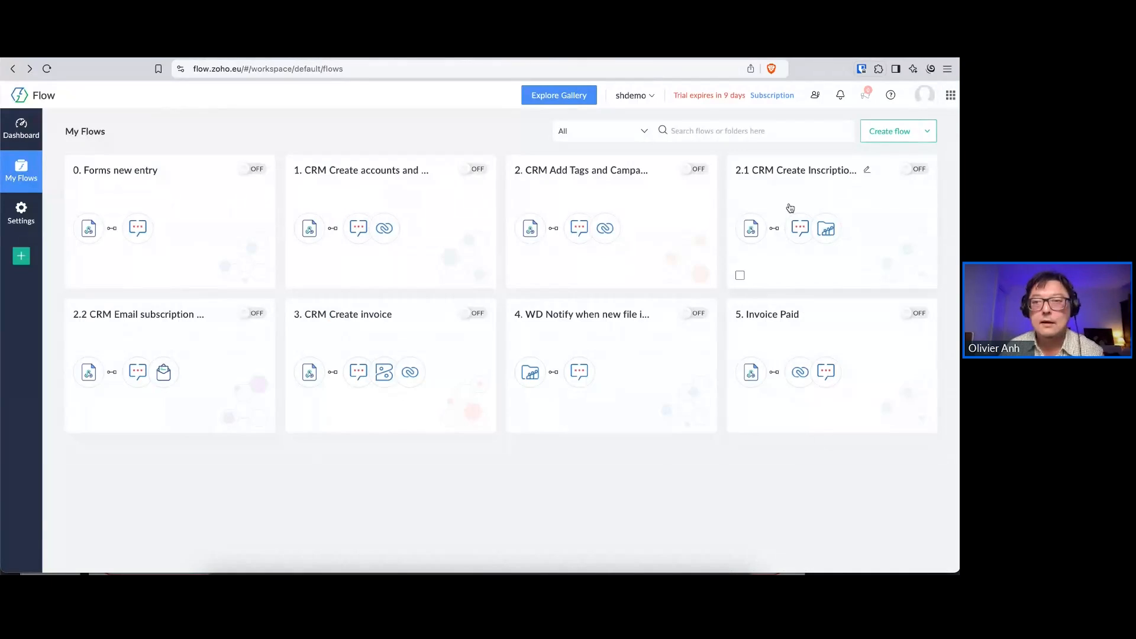
{"action": "left_click", "coordinate": [143, 320]}
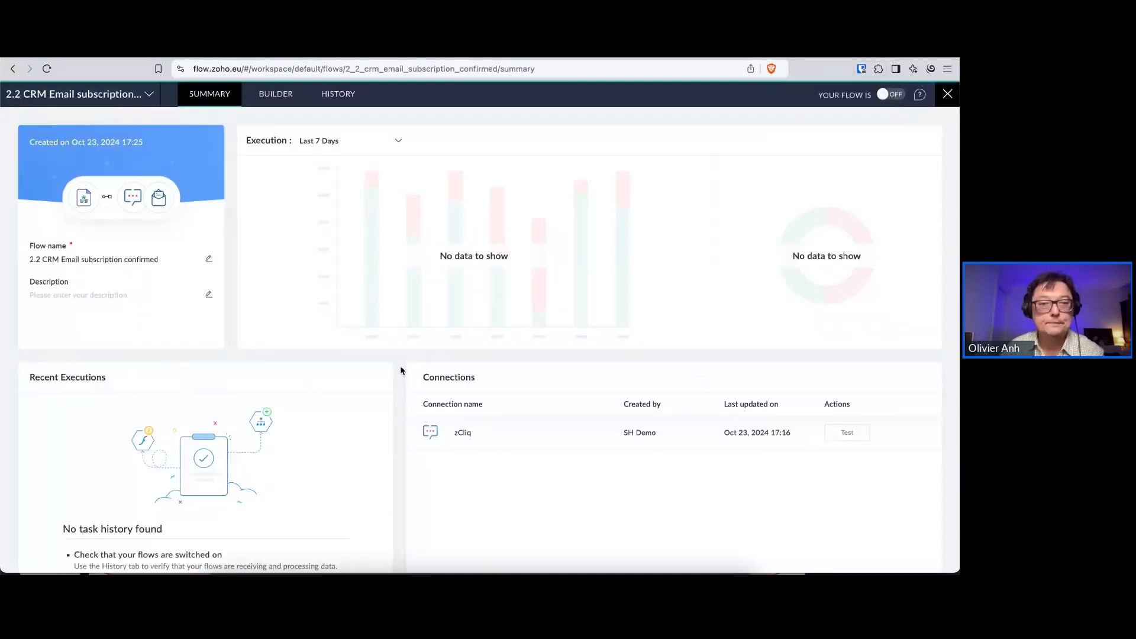
{"action": "left_click", "coordinate": [261, 98]}
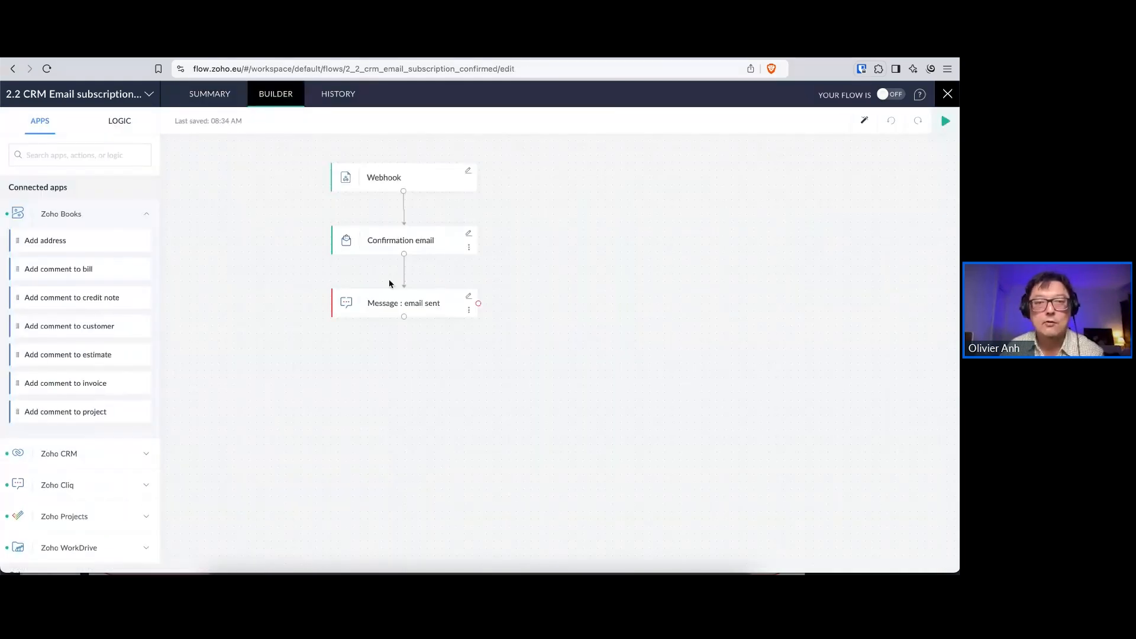
Examine the Confirmation email action's greeting, project confirmation text and collection link, and close it without saving
{"action": "left_click", "coordinate": [468, 234]}
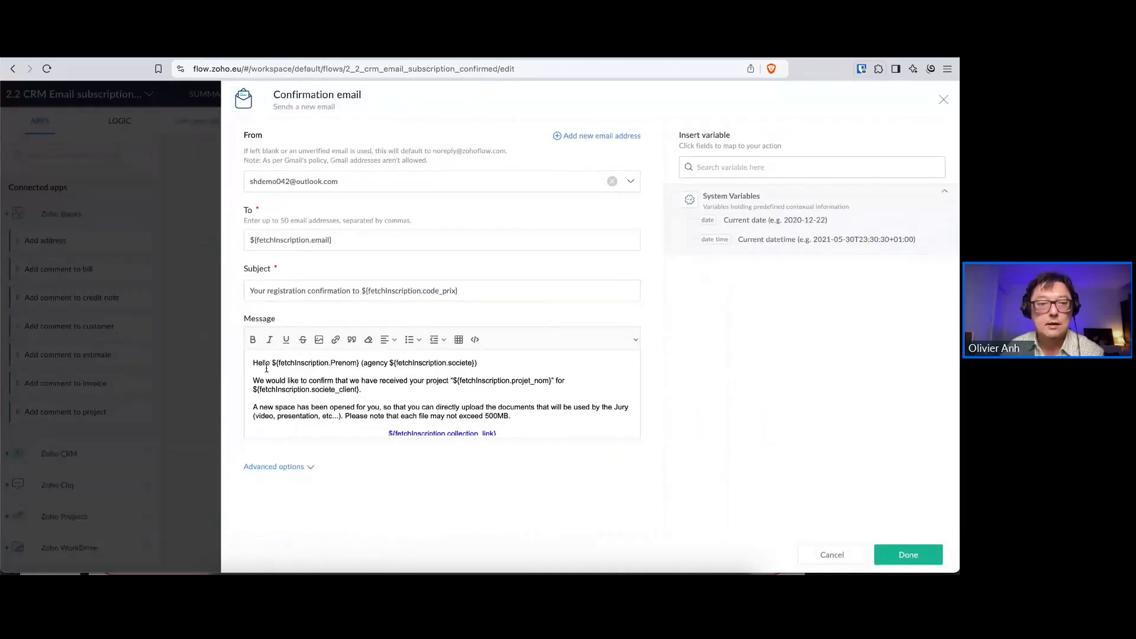
{"action": "left_click_drag", "start_coordinate": [301, 362], "coordinate": [508, 363]}
{"action": "left_click", "coordinate": [508, 364]}
{"action": "left_click_drag", "start_coordinate": [264, 381], "coordinate": [410, 395]}
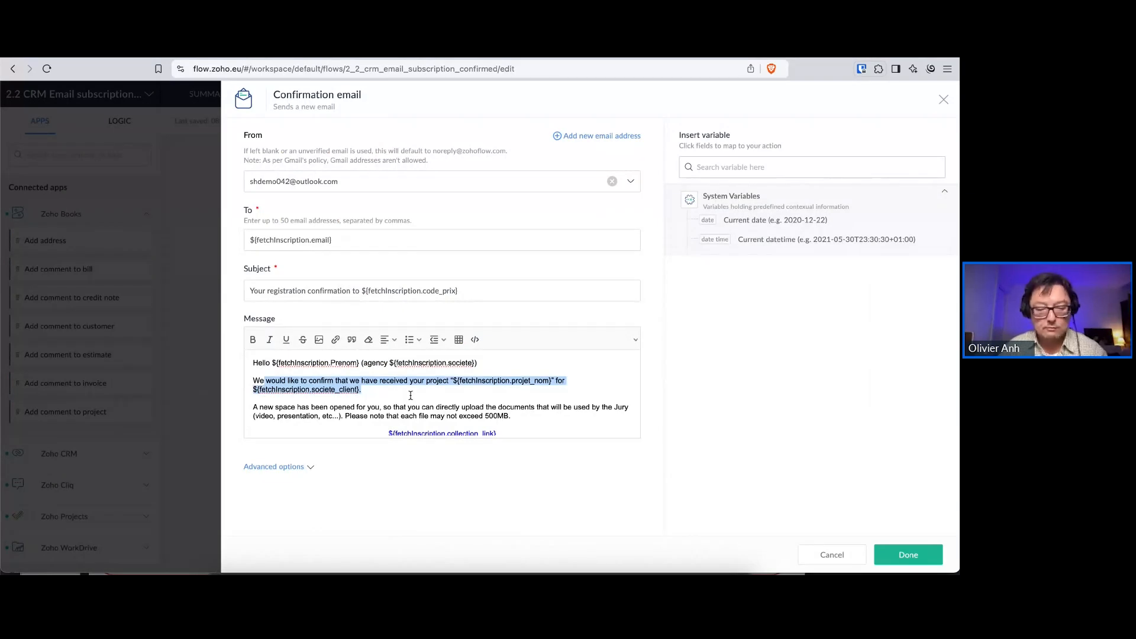
{"action": "key", "text": "BackSpace"}
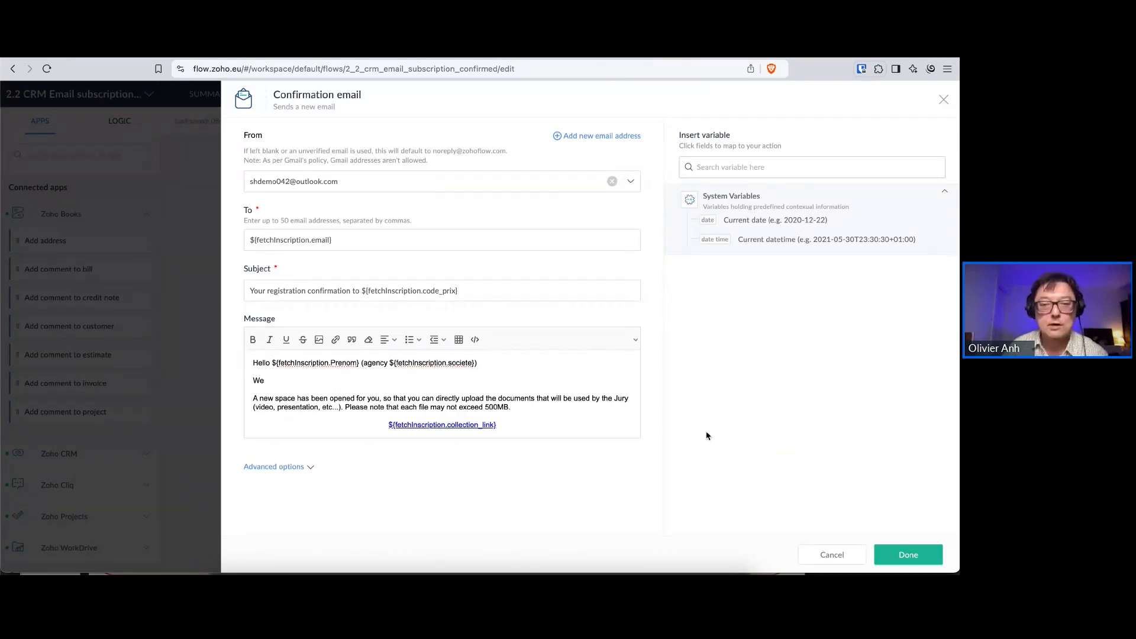
{"action": "scroll", "coordinate": [533, 427], "scroll_direction": "down", "scroll_amount": 1}
{"action": "left_click_drag", "start_coordinate": [497, 367], "coordinate": [363, 366]}
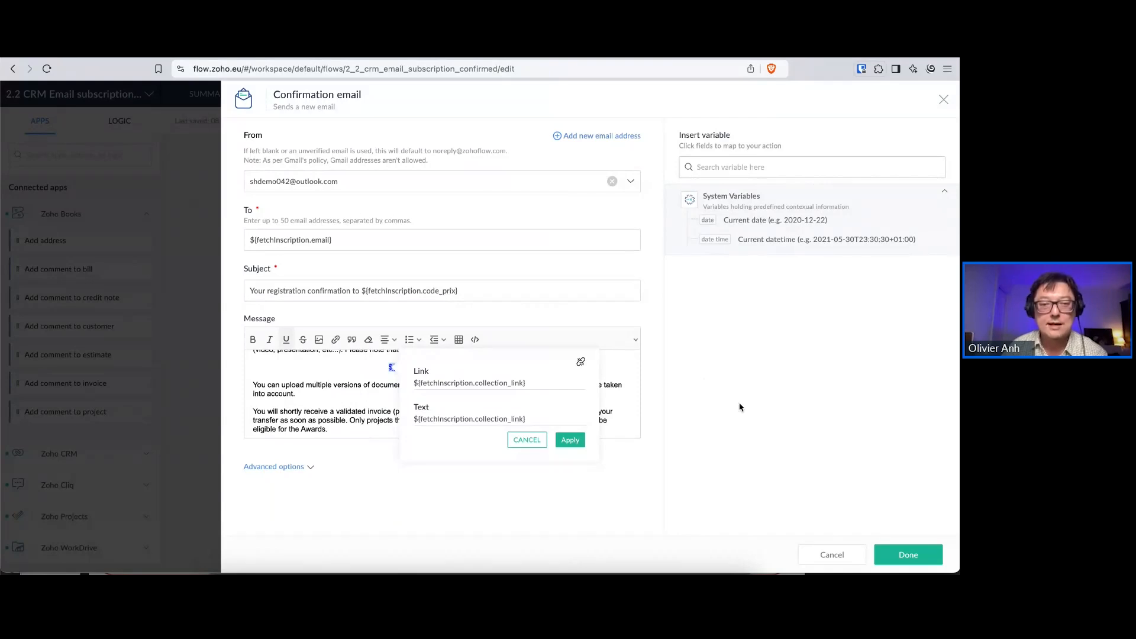
{"action": "left_click", "coordinate": [526, 440]}
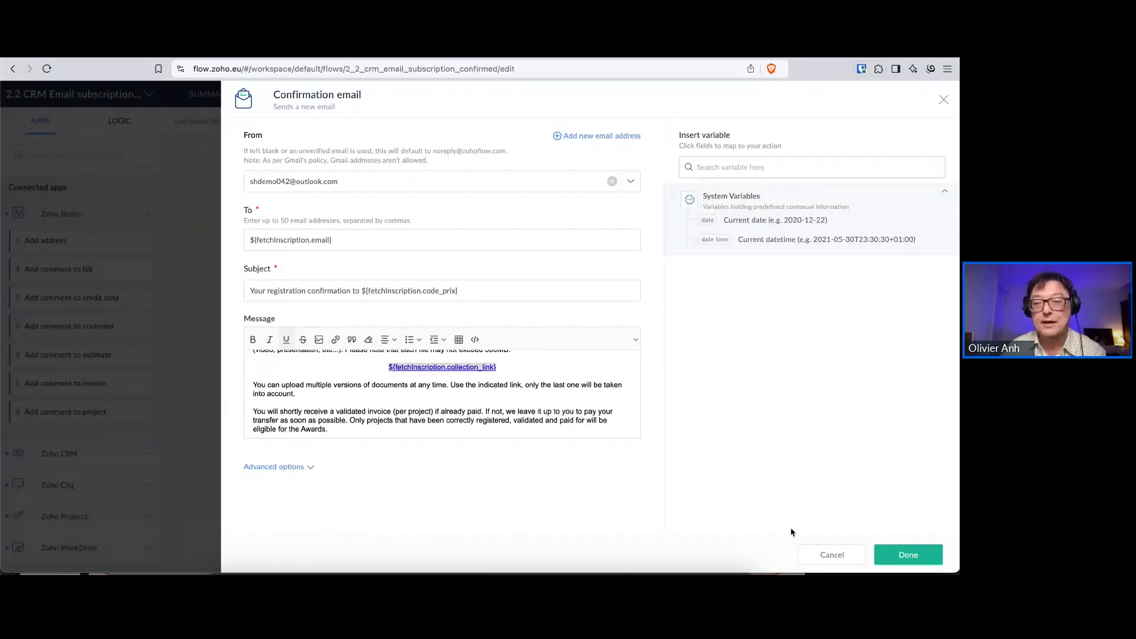
{"action": "left_click", "coordinate": [941, 101]}
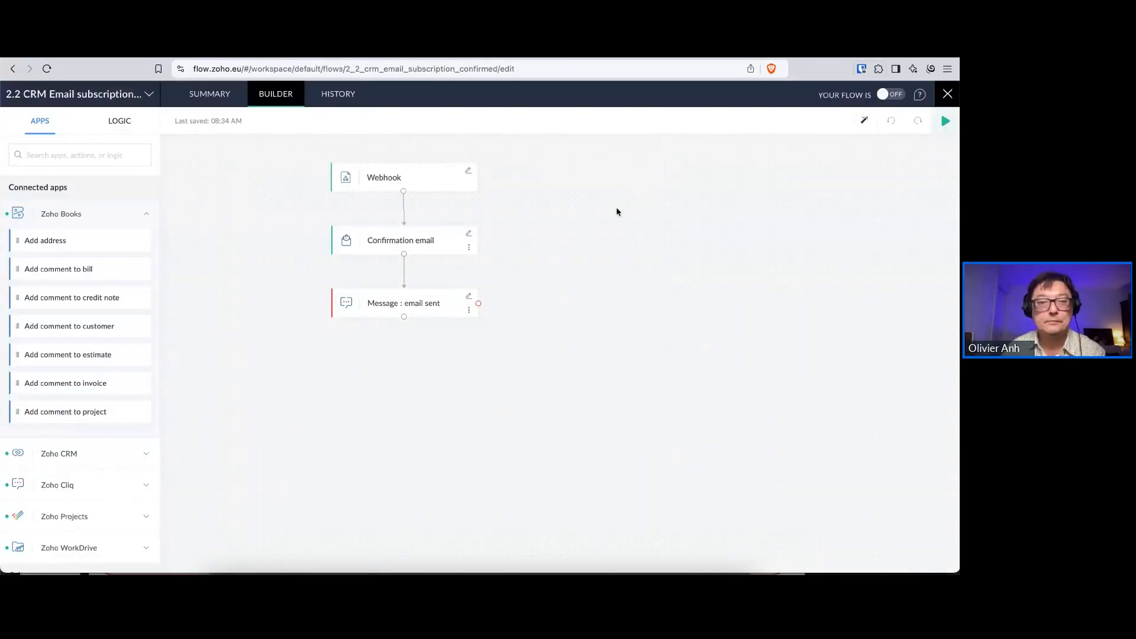
Return to the flow list and examine the 3. CRM Create invoice flow in its builder
{"action": "right_click", "coordinate": [15, 68]}
{"action": "left_click", "coordinate": [52, 108]}
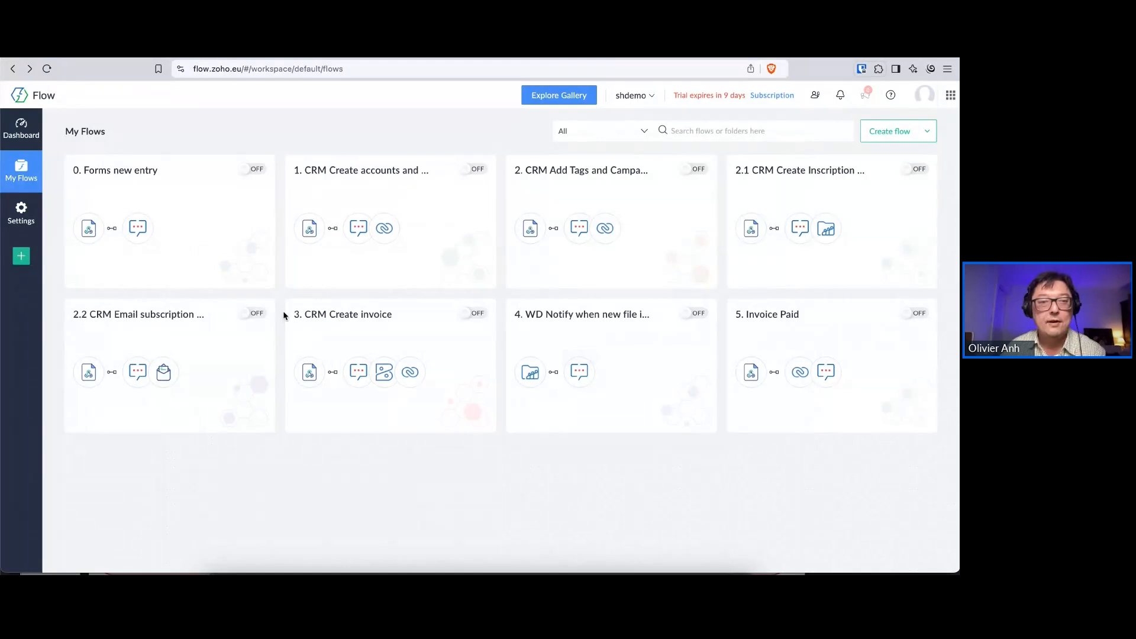
{"action": "left_click", "coordinate": [341, 317]}
{"action": "left_click", "coordinate": [289, 94]}
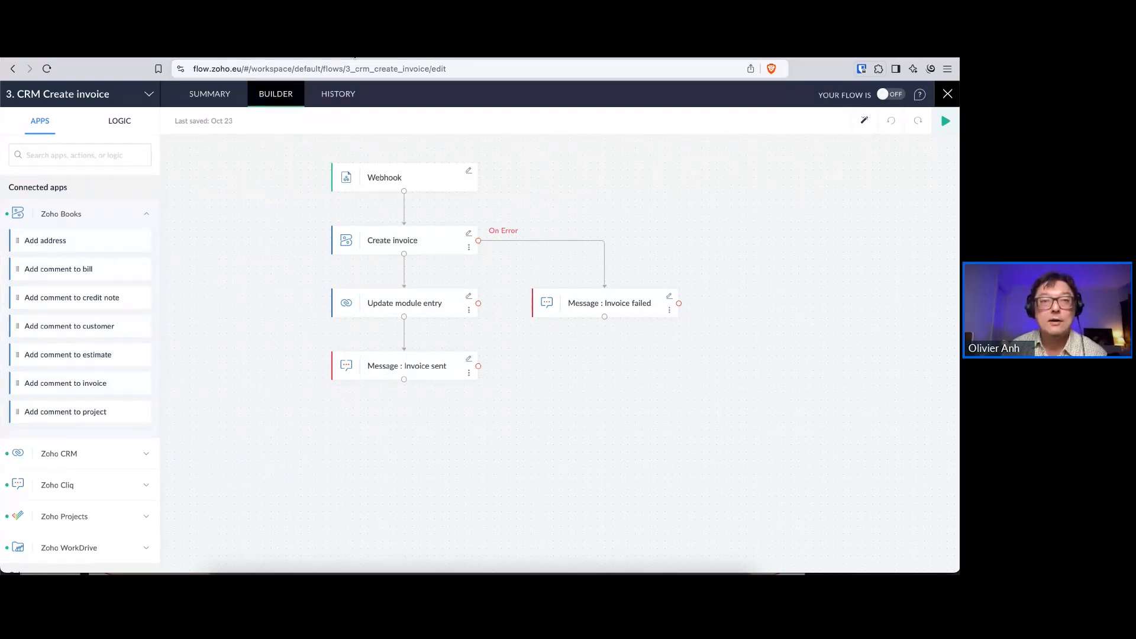
{"action": "left_click", "coordinate": [355, 57]}
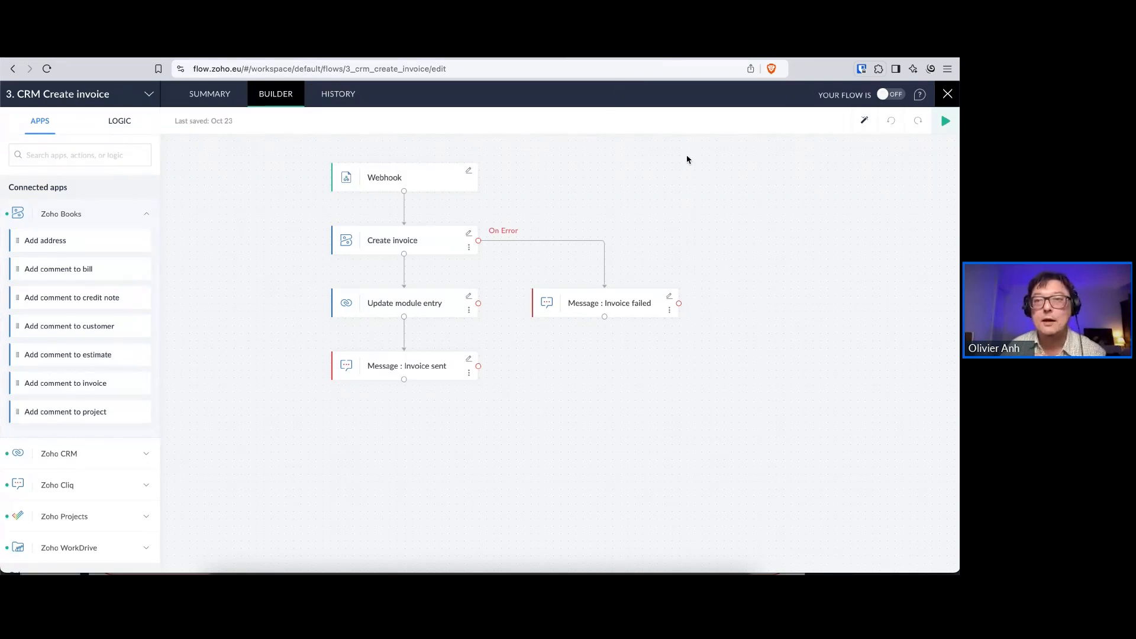
Go back to the flow list and examine the 4. WD Notify when new file in workdrive flow in its builder
{"action": "right_click", "coordinate": [12, 70]}
{"action": "left_click", "coordinate": [53, 106]}
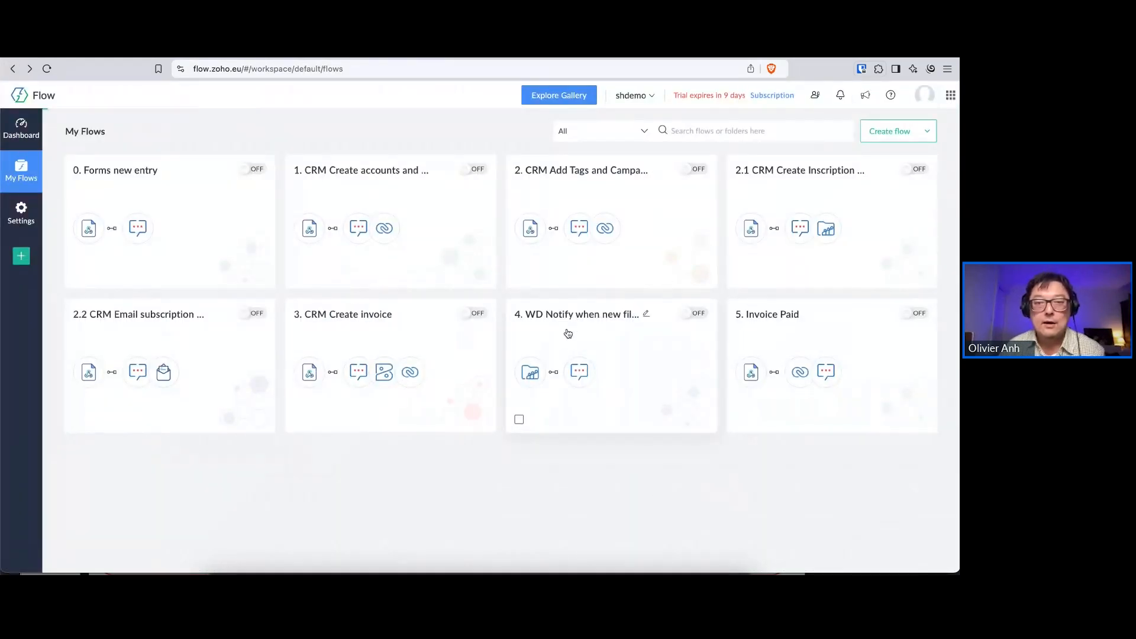
{"action": "left_click", "coordinate": [568, 334]}
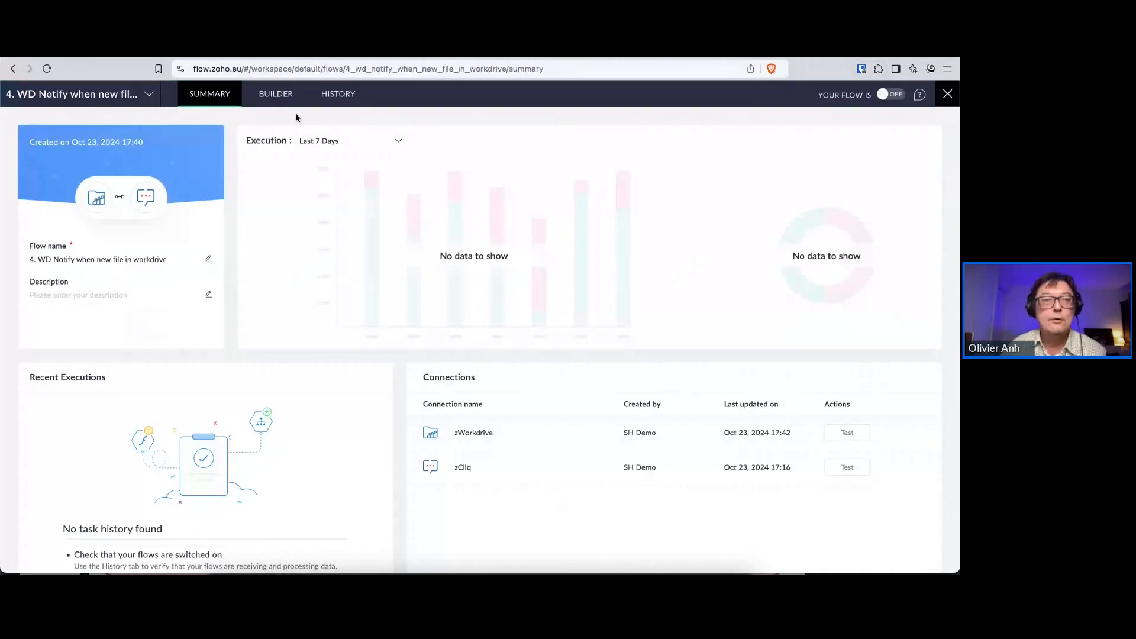
{"action": "left_click", "coordinate": [272, 97]}
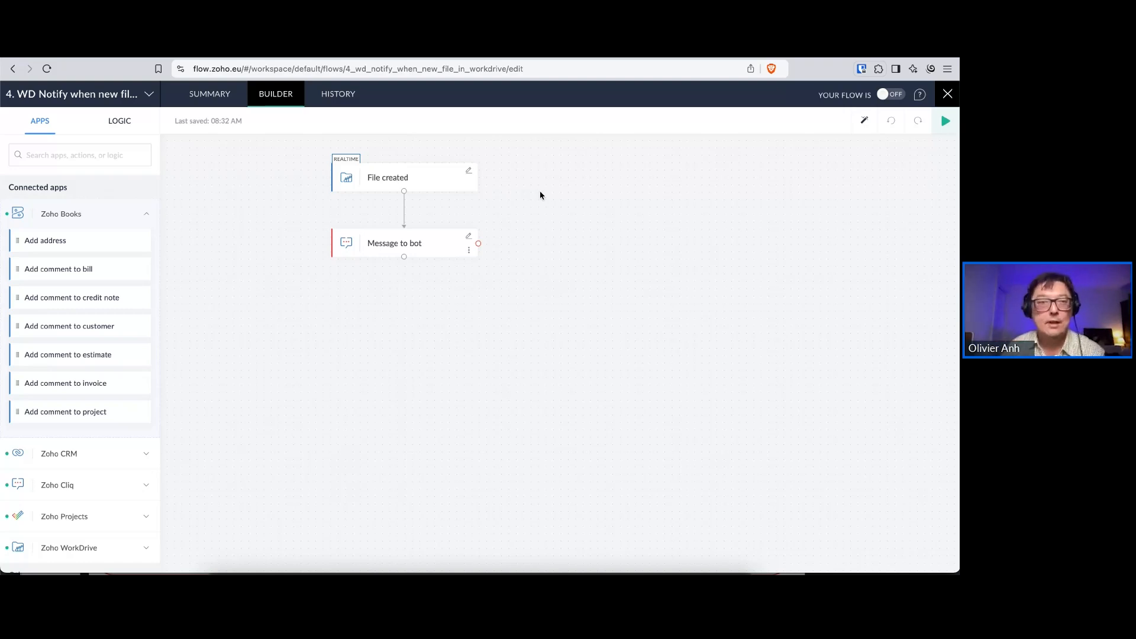
Leave the WorkDrive notification flow and examine the 5. Invoice Paid flow in its builder
{"action": "right_click", "coordinate": [12, 72]}
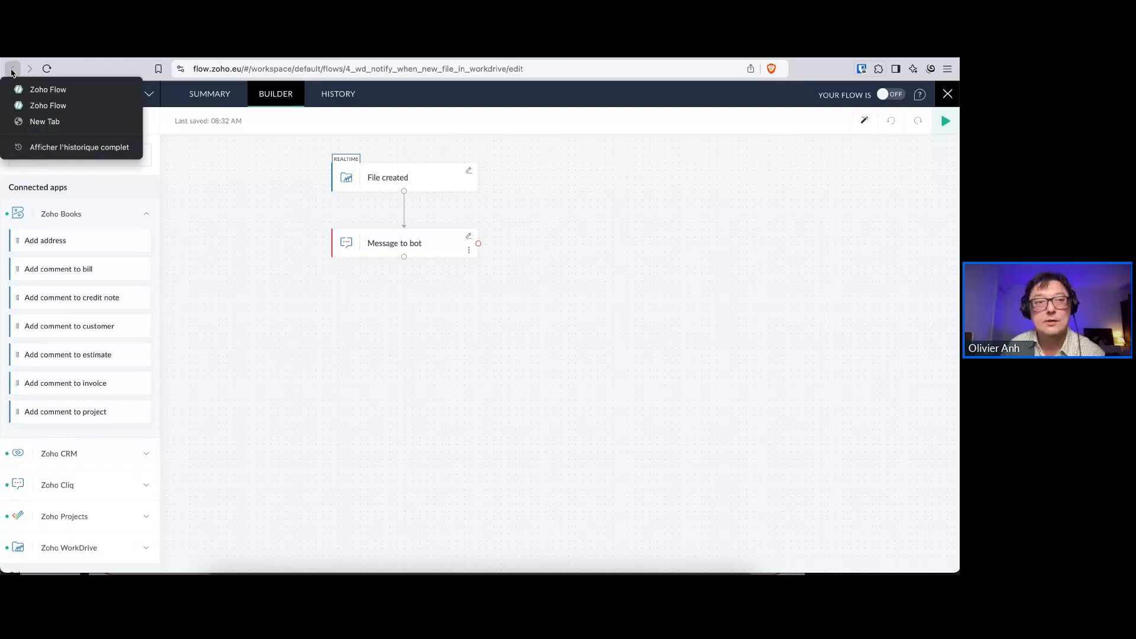
{"action": "left_click", "coordinate": [34, 108]}
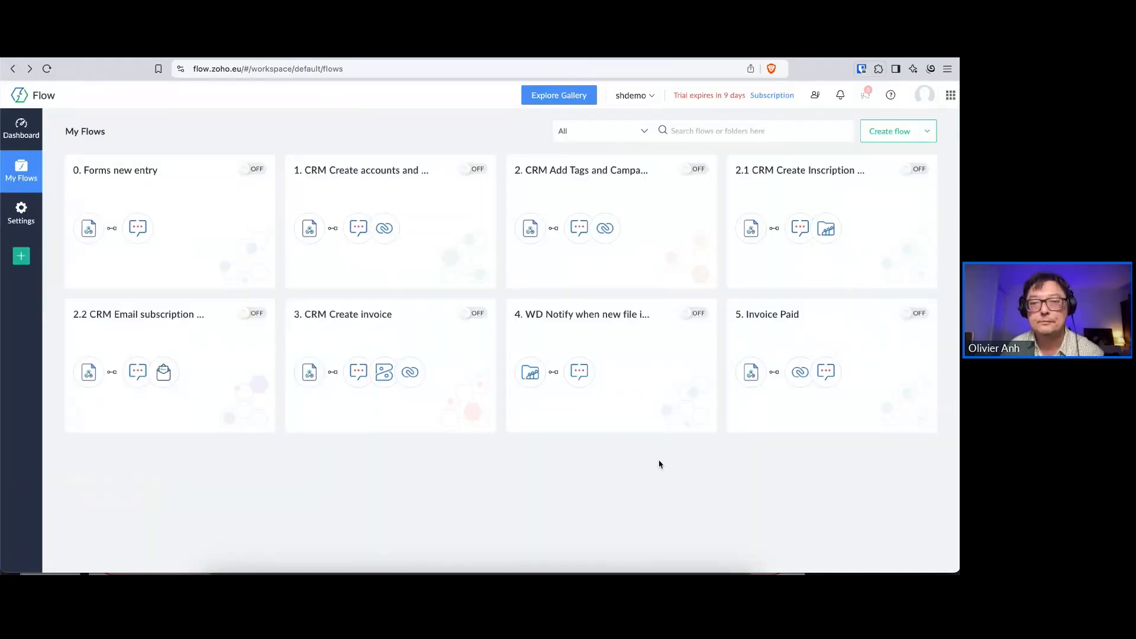
{"action": "left_click", "coordinate": [773, 320]}
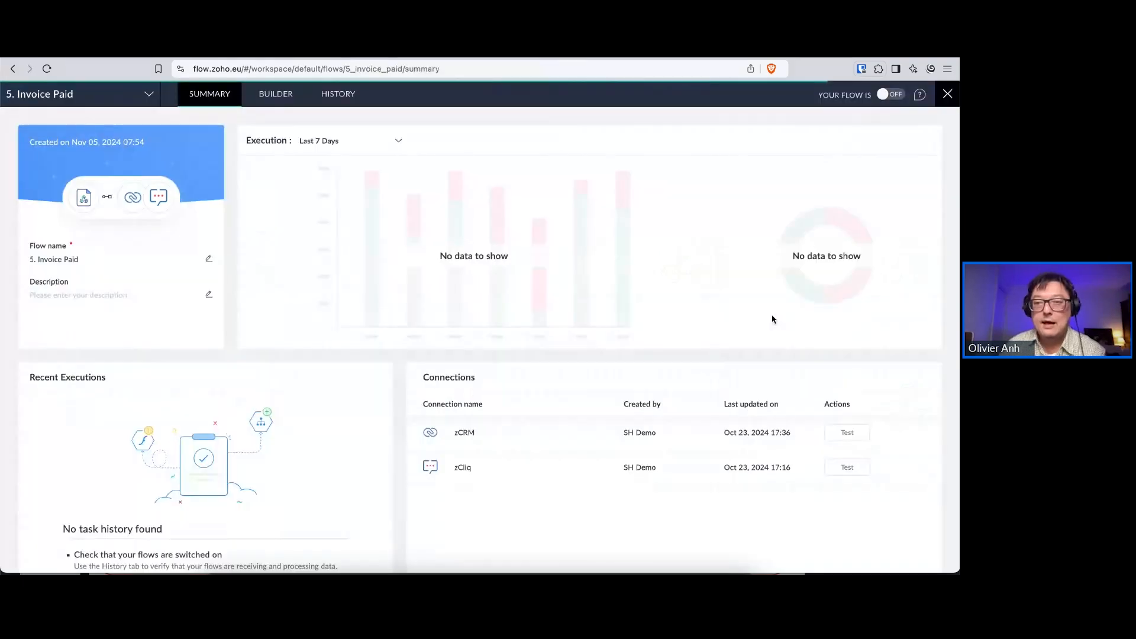
{"action": "left_click", "coordinate": [273, 94]}
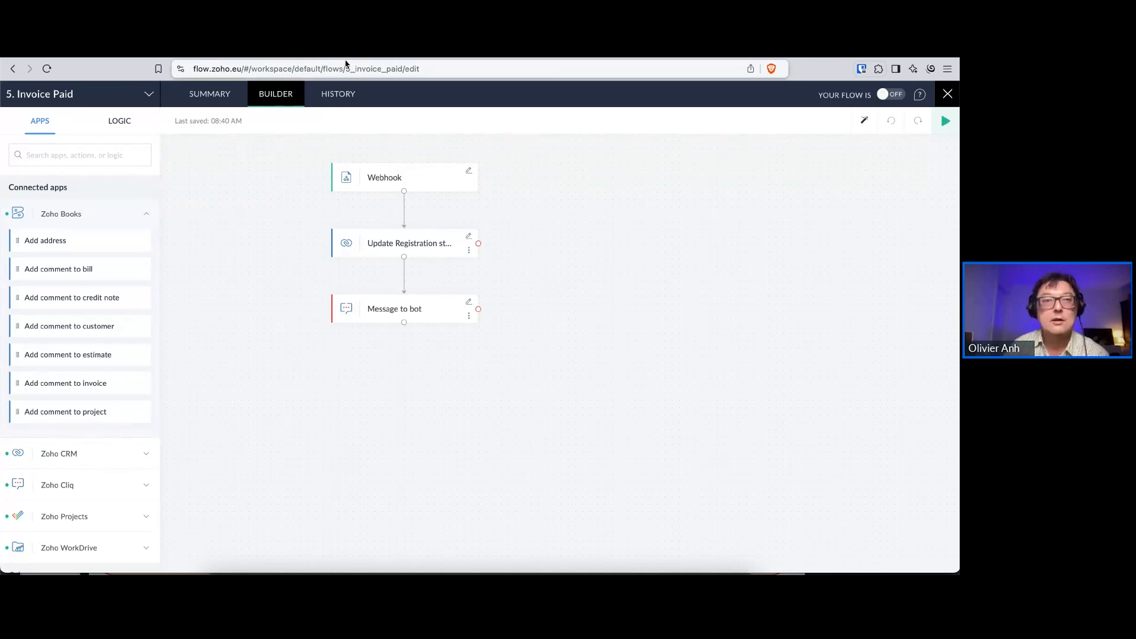
Check the stages of the sample registration in Zoho CRM, and open the Invoice paid workflow rule in Zoho Books
{"action": "left_click", "coordinate": [473, 51]}
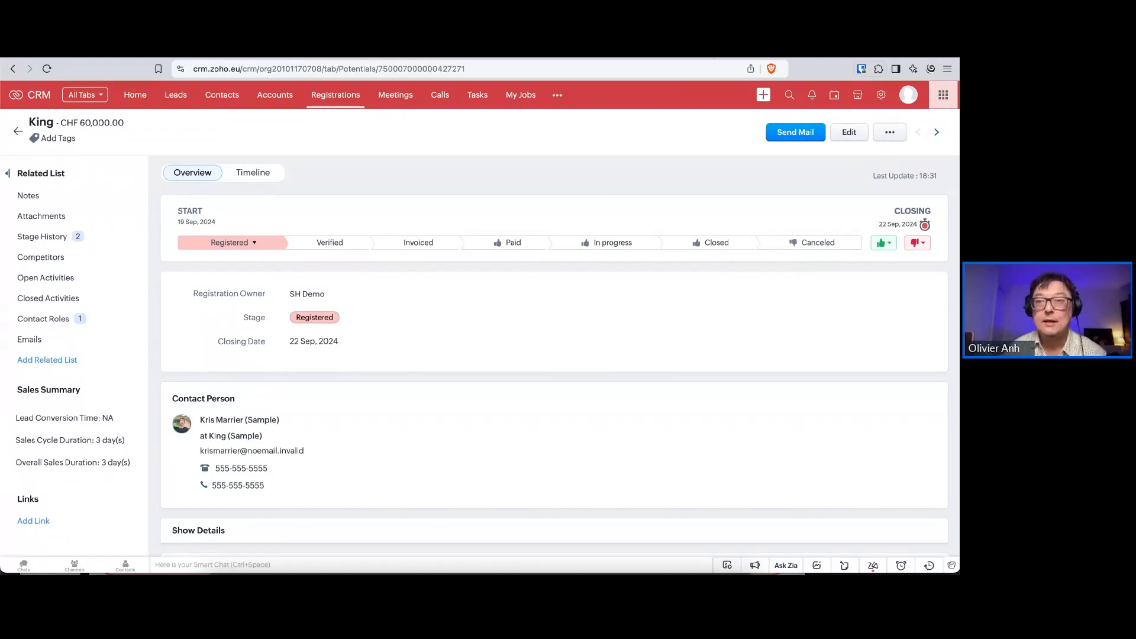
{"action": "left_click", "coordinate": [711, 52]}
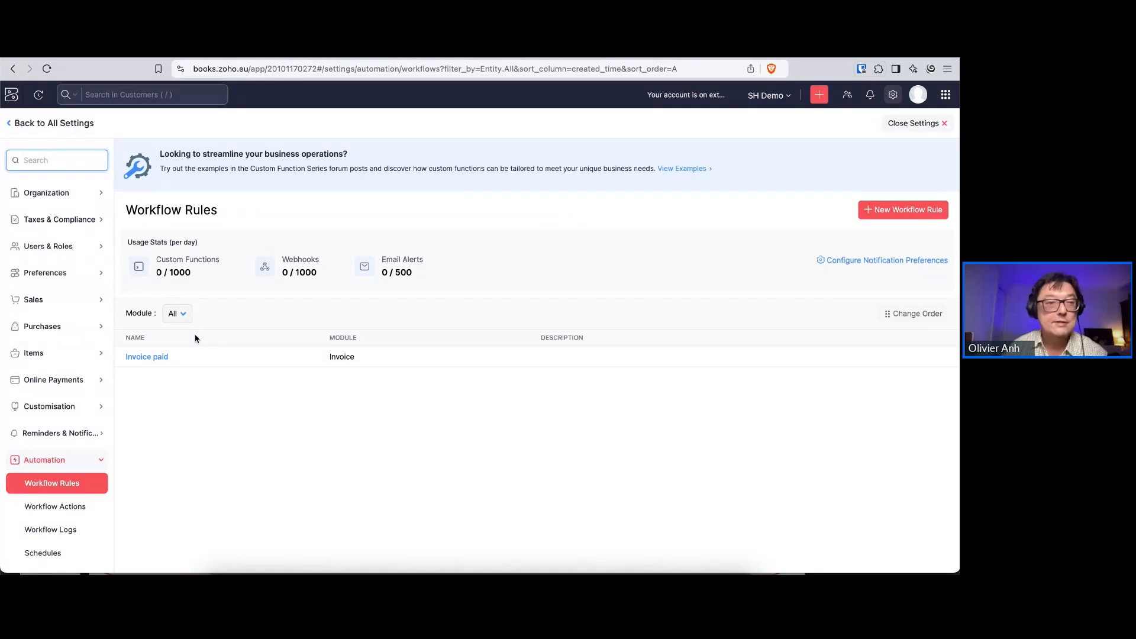
{"action": "left_click", "coordinate": [153, 358]}
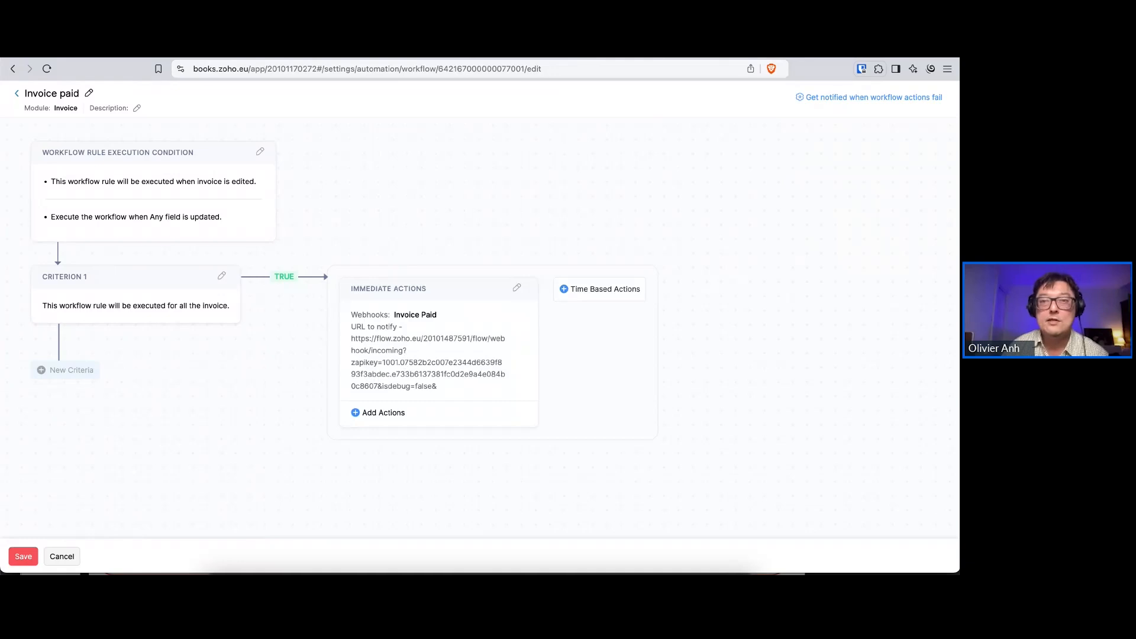
Revisit the Invoice Paid flow and the CRM workflow rules, and open m24's Projects folder in the WorkDrive Events team folder
{"action": "left_click", "coordinate": [582, 51]}
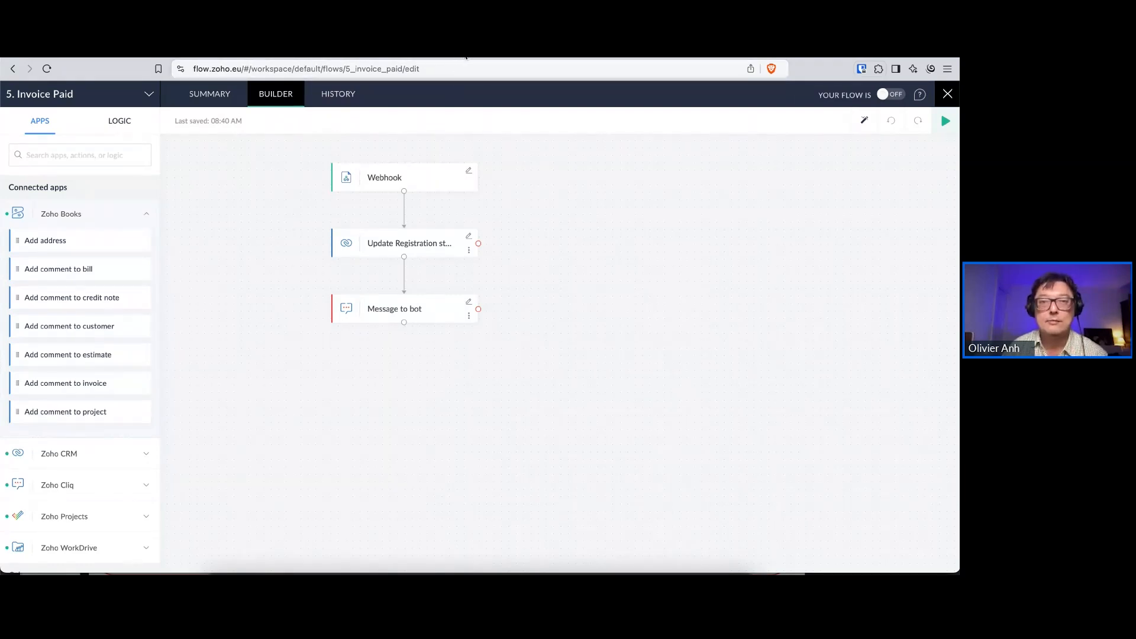
{"action": "left_click", "coordinate": [466, 55]}
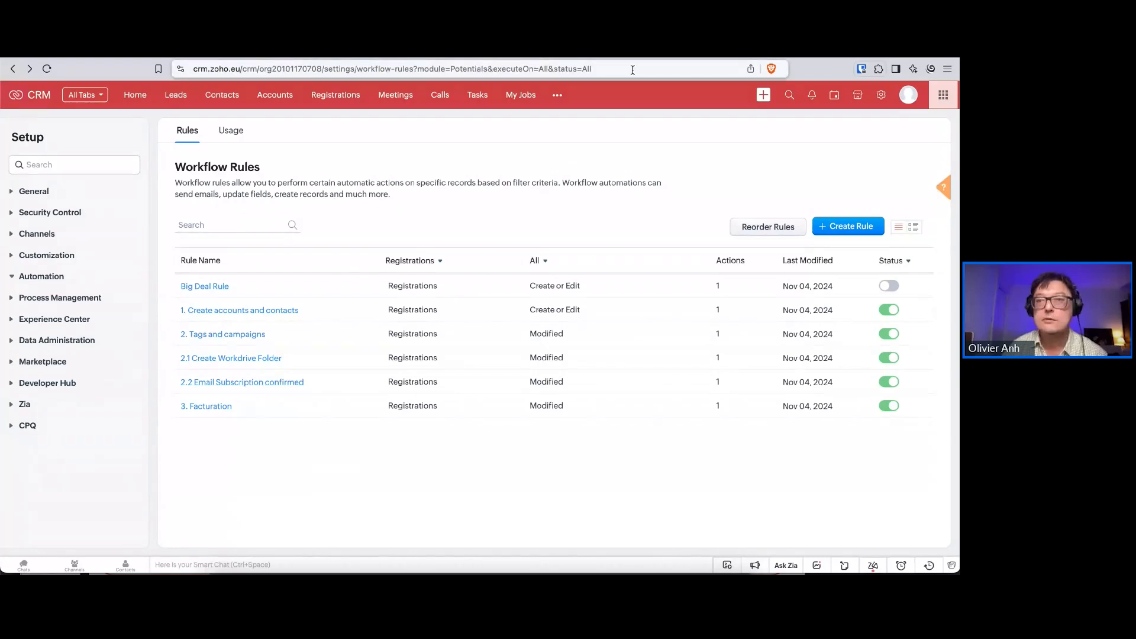
{"action": "left_click", "coordinate": [792, 54]}
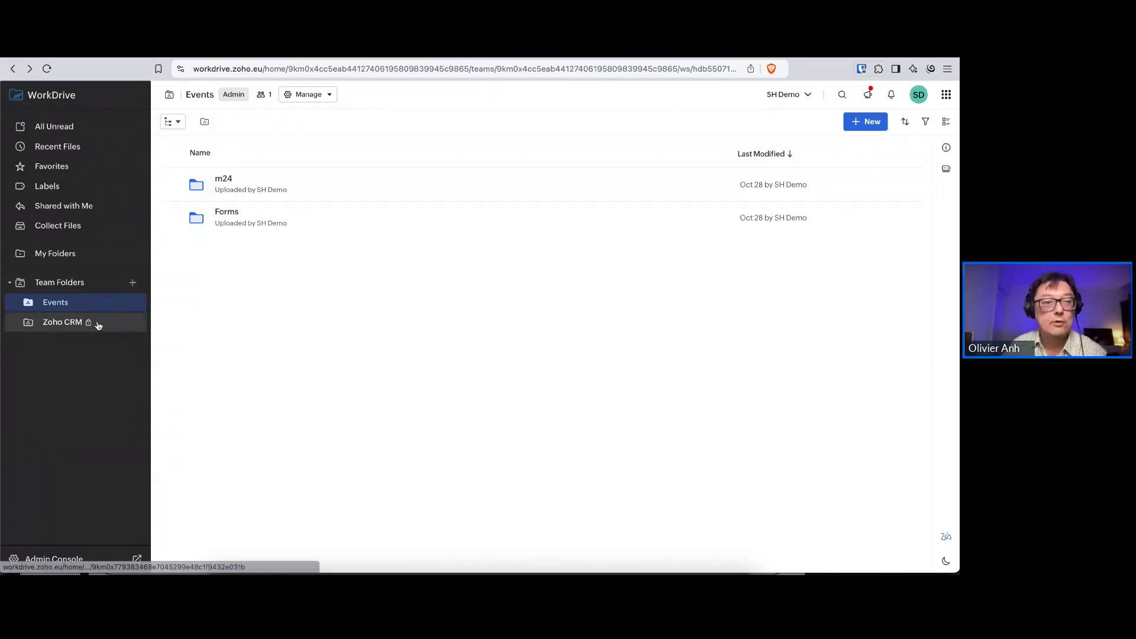
{"action": "left_click", "coordinate": [226, 180]}
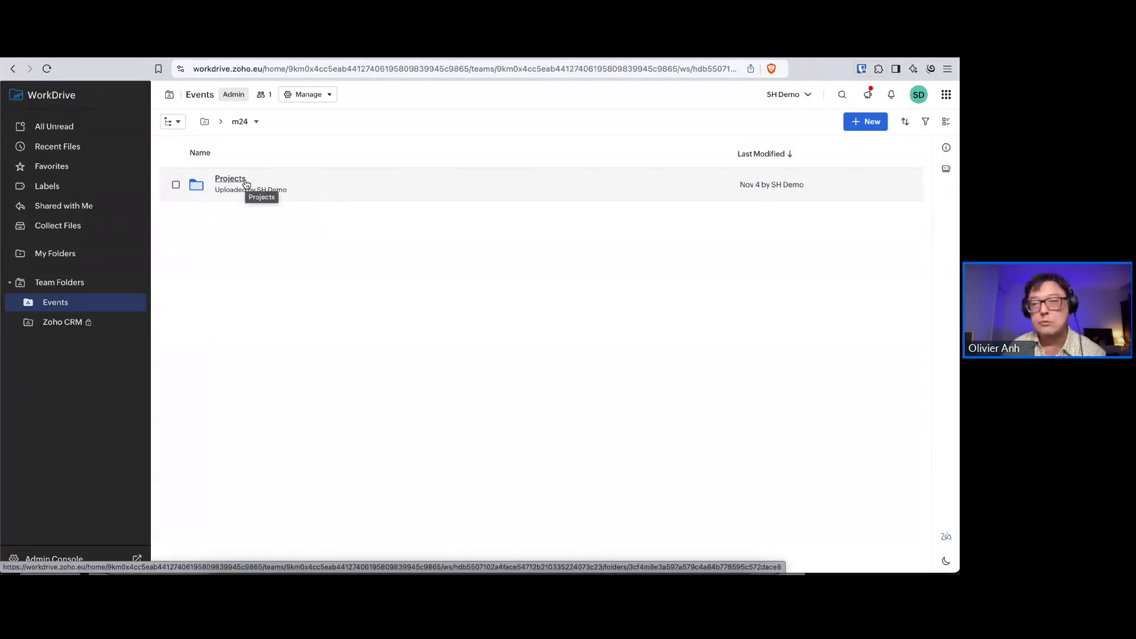
{"action": "left_click", "coordinate": [245, 180]}
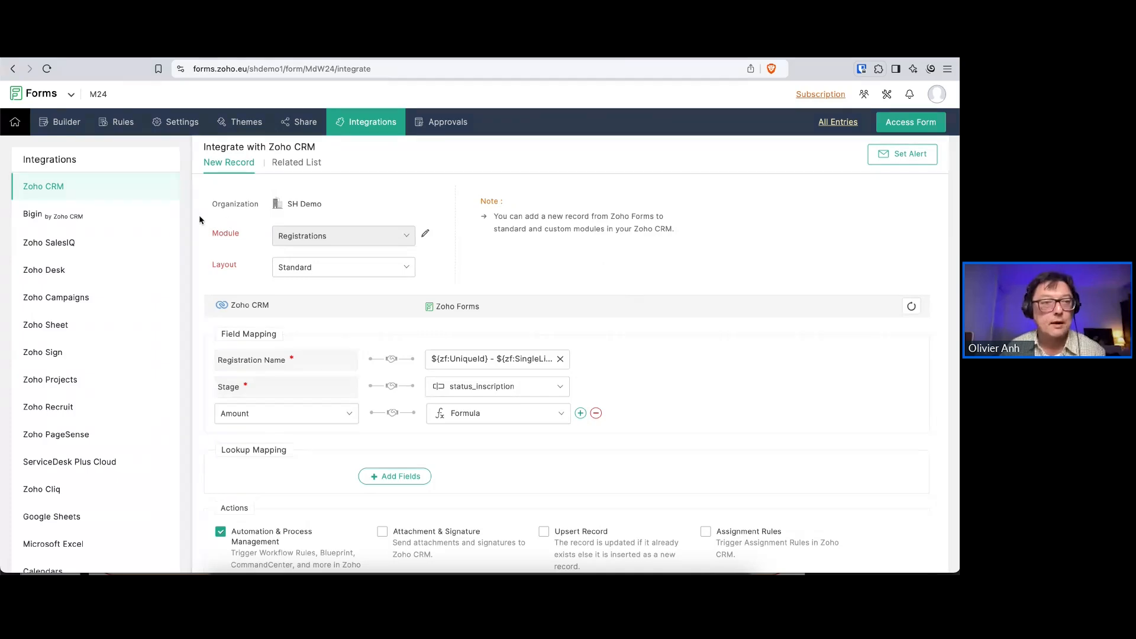
Open the M24 form in the Zoho Forms builder and review its fields from Project details through Payment and back
{"action": "left_click", "coordinate": [62, 123]}
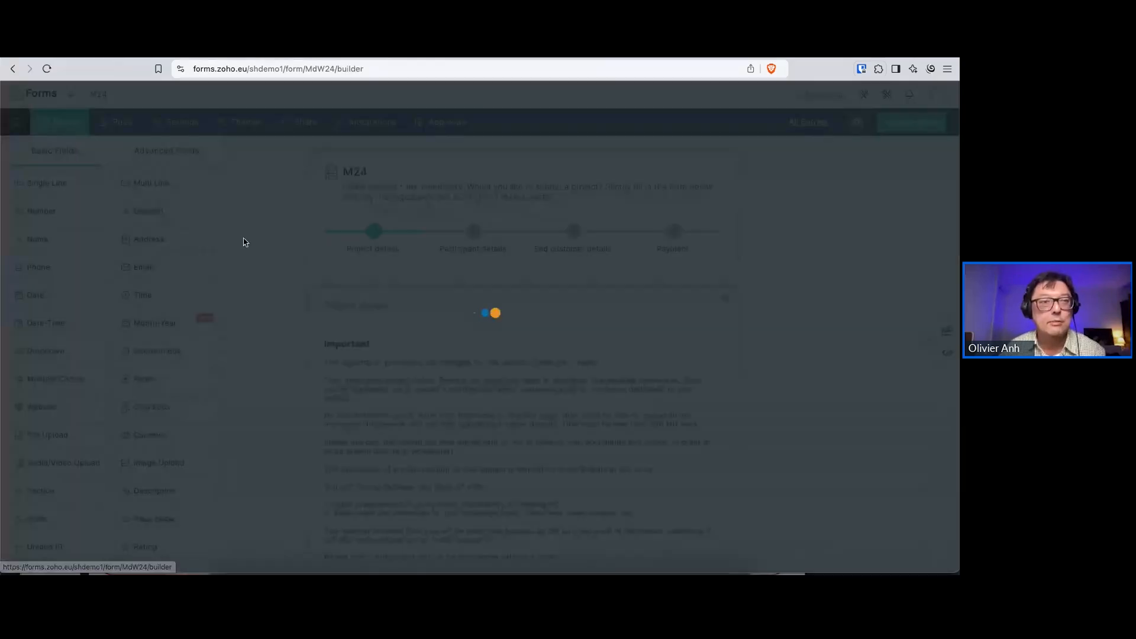
{"action": "scroll", "coordinate": [760, 334], "scroll_direction": "down", "scroll_amount": 1}
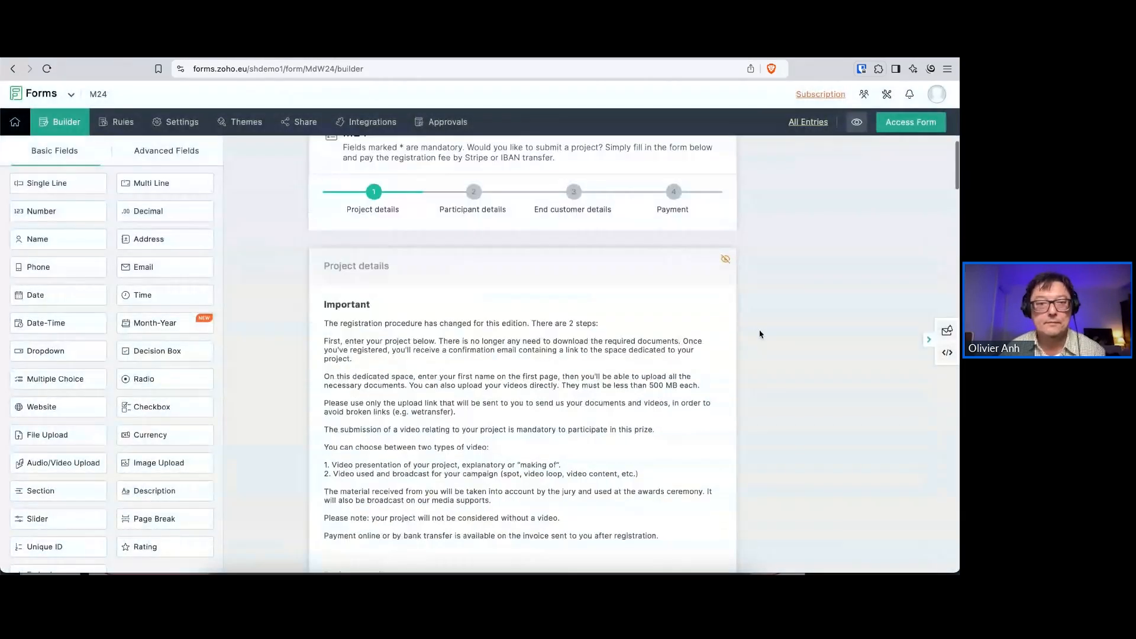
{"action": "scroll", "coordinate": [761, 334], "scroll_direction": "down", "scroll_amount": 15}
{"action": "scroll", "coordinate": [760, 335], "scroll_direction": "up", "scroll_amount": 3}
{"action": "scroll", "coordinate": [760, 334], "scroll_direction": "up", "scroll_amount": 1}
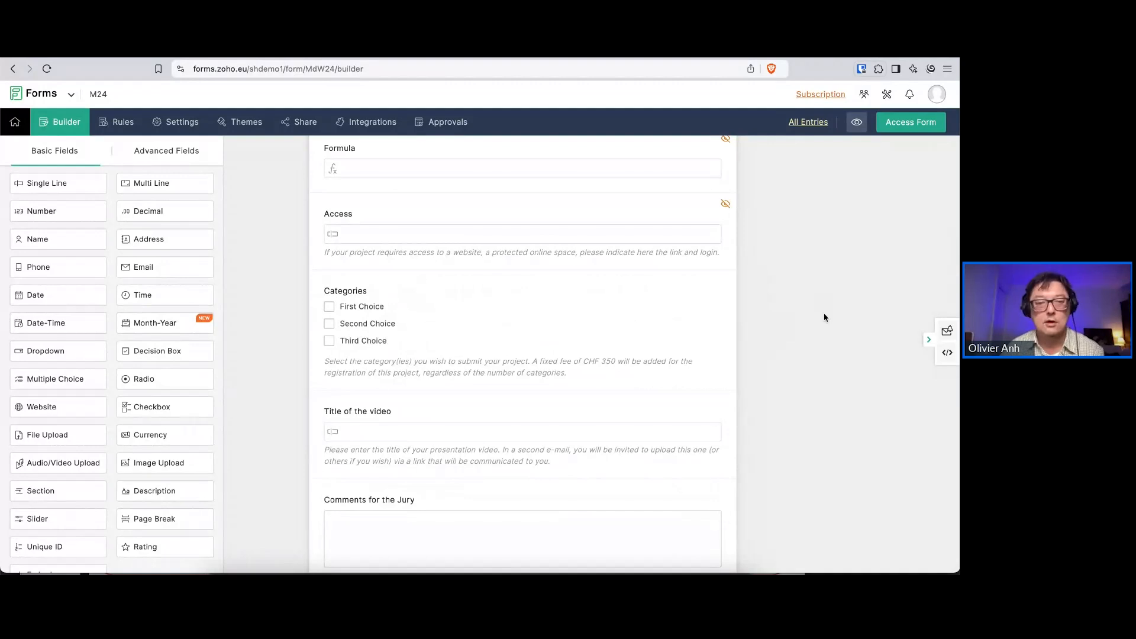
{"action": "scroll", "coordinate": [823, 319], "scroll_direction": "down", "scroll_amount": 20}
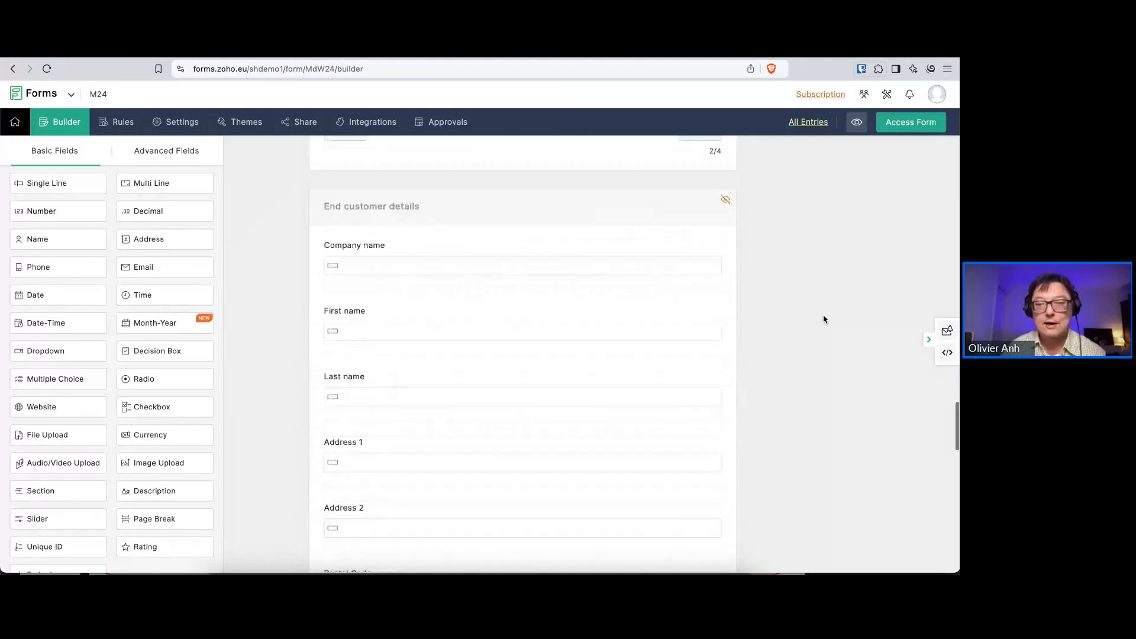
{"action": "scroll", "coordinate": [823, 319], "scroll_direction": "down", "scroll_amount": 2}
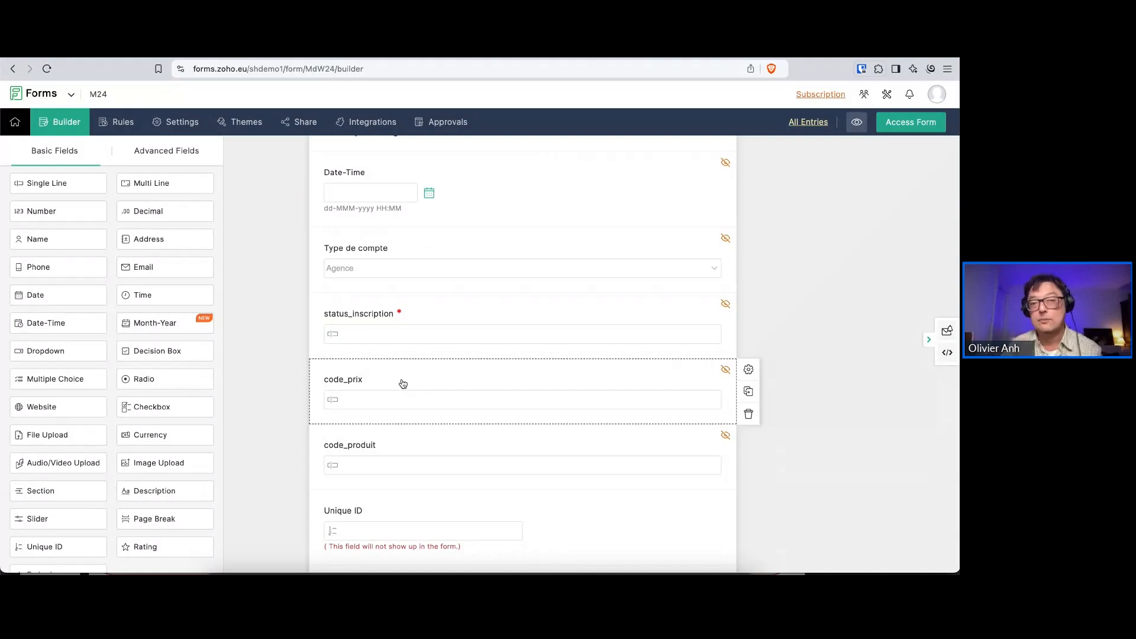
{"action": "scroll", "coordinate": [403, 384], "scroll_direction": "up", "scroll_amount": 10}
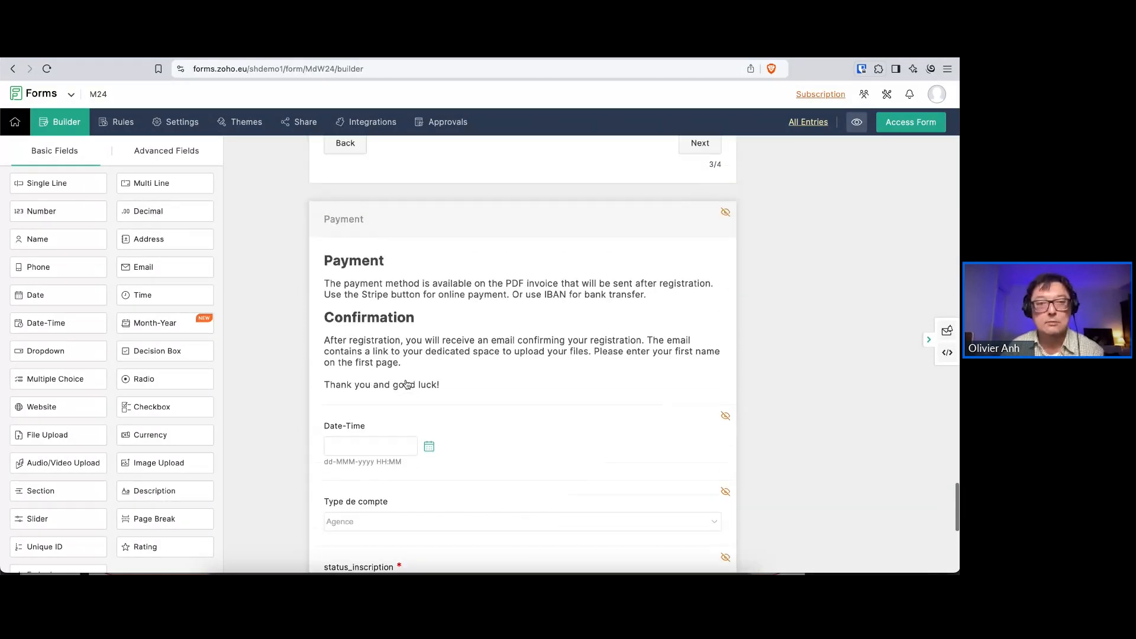
{"action": "scroll", "coordinate": [407, 385], "scroll_direction": "up", "scroll_amount": 15}
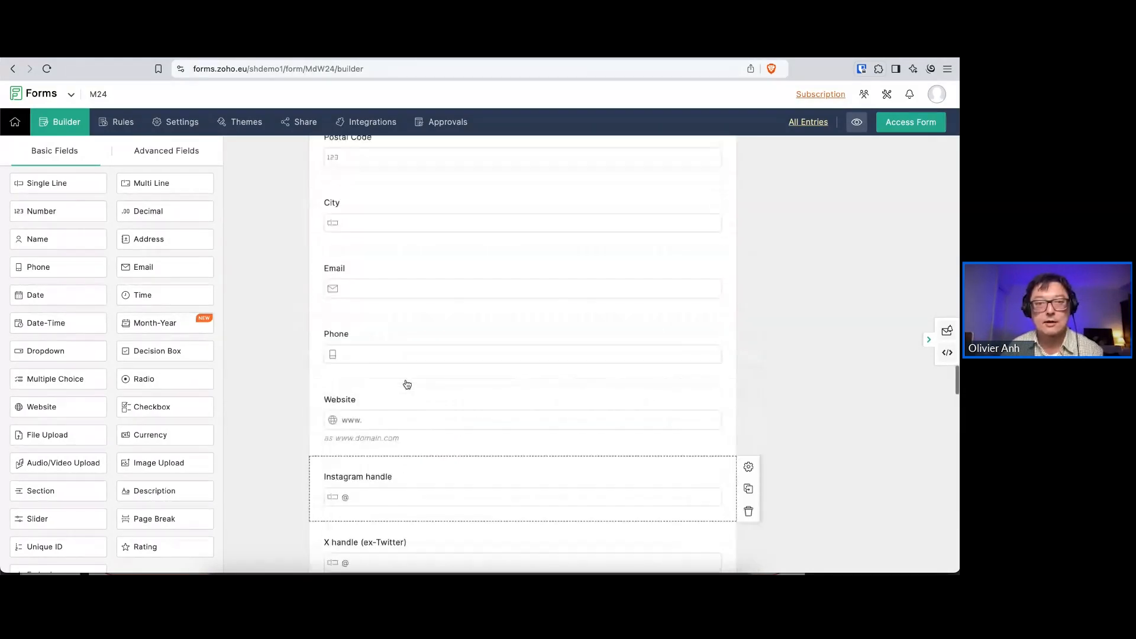
{"action": "scroll", "coordinate": [407, 384], "scroll_direction": "up", "scroll_amount": 15}
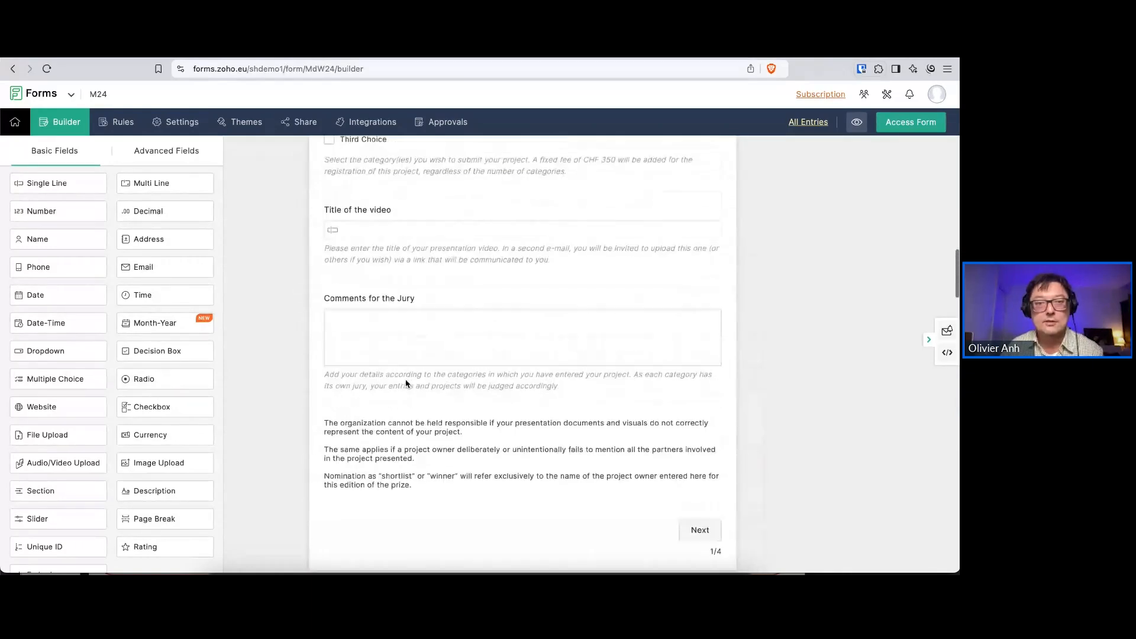
{"action": "scroll", "coordinate": [407, 384], "scroll_direction": "up", "scroll_amount": 1}
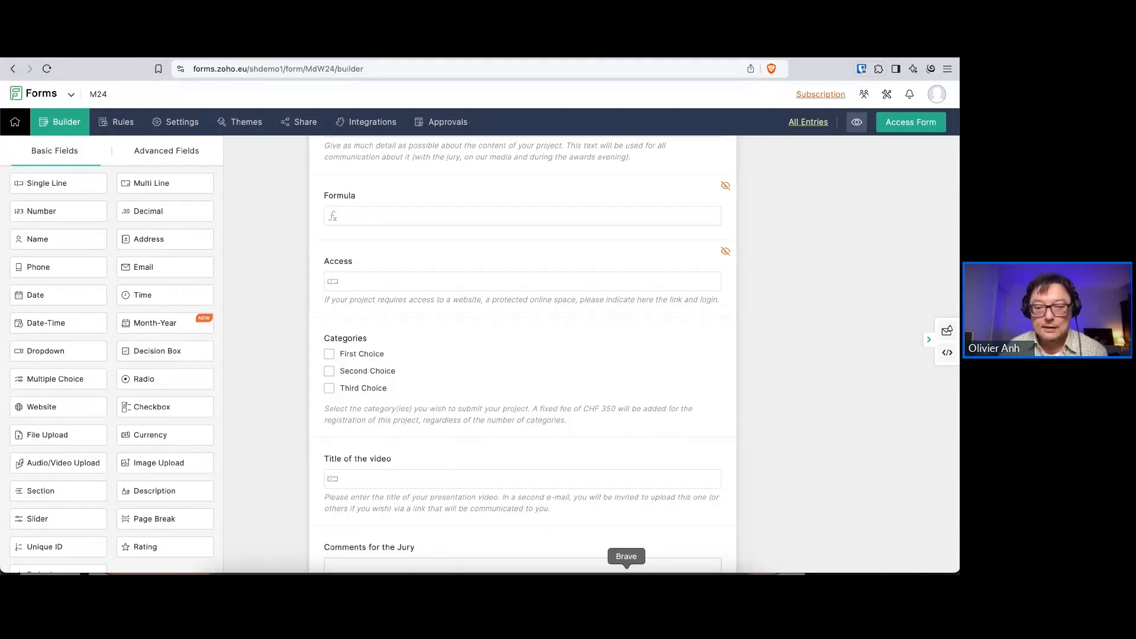
Switch to the presentation, start the slideshow at Quick Overview Demo and advance to the Benefits slide
{"action": "left_click", "coordinate": [461, 582]}
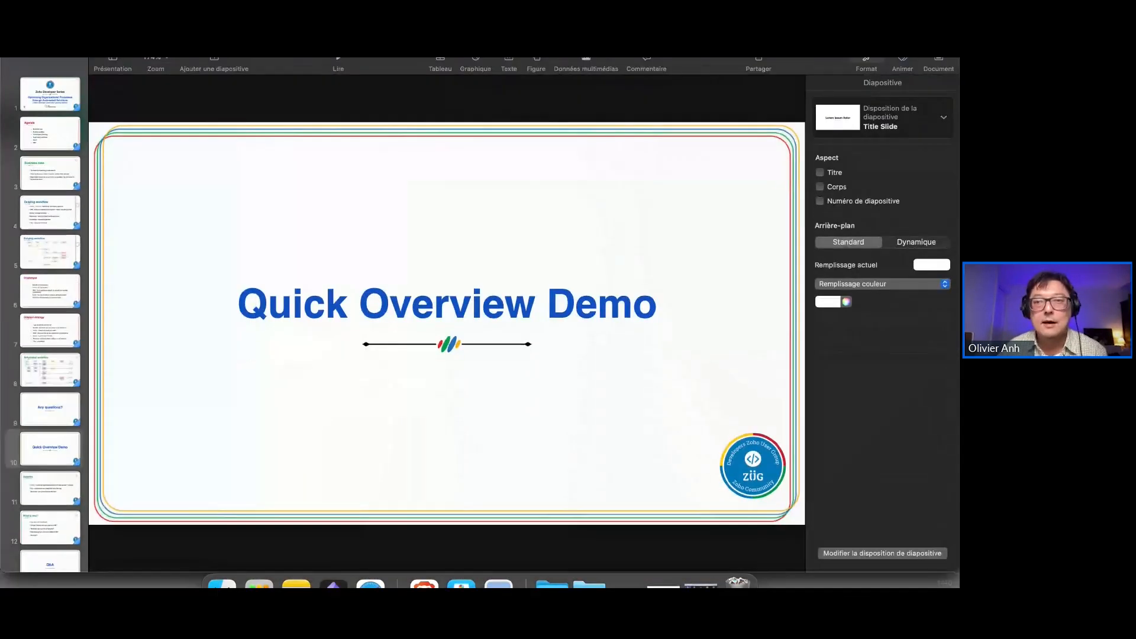
{"action": "left_click", "coordinate": [339, 61]}
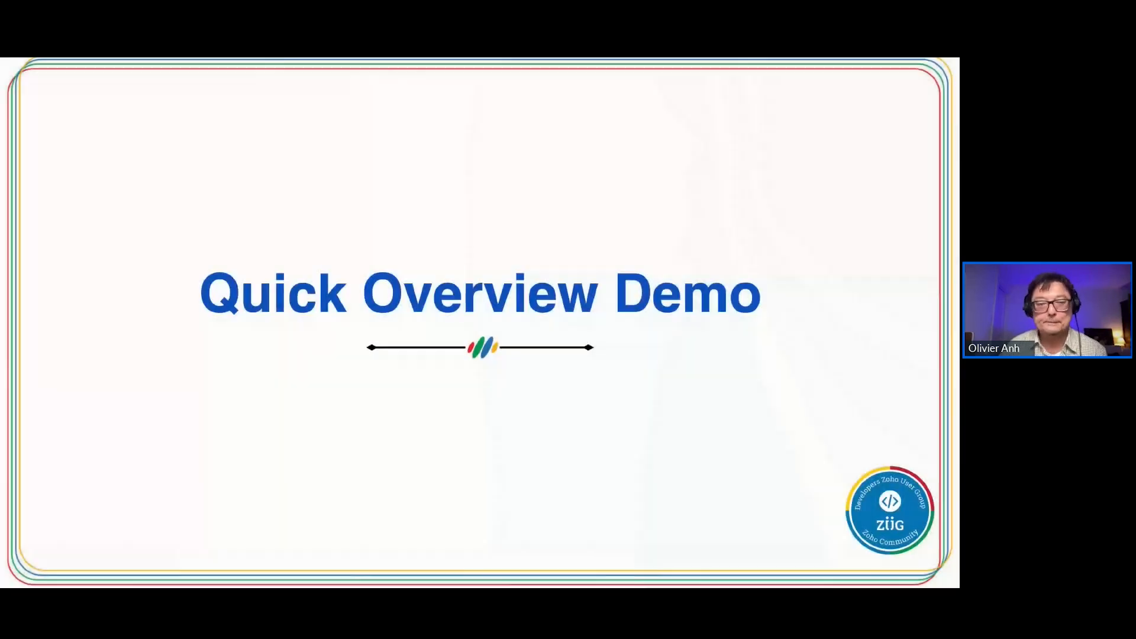
{"action": "key", "text": "Right"}
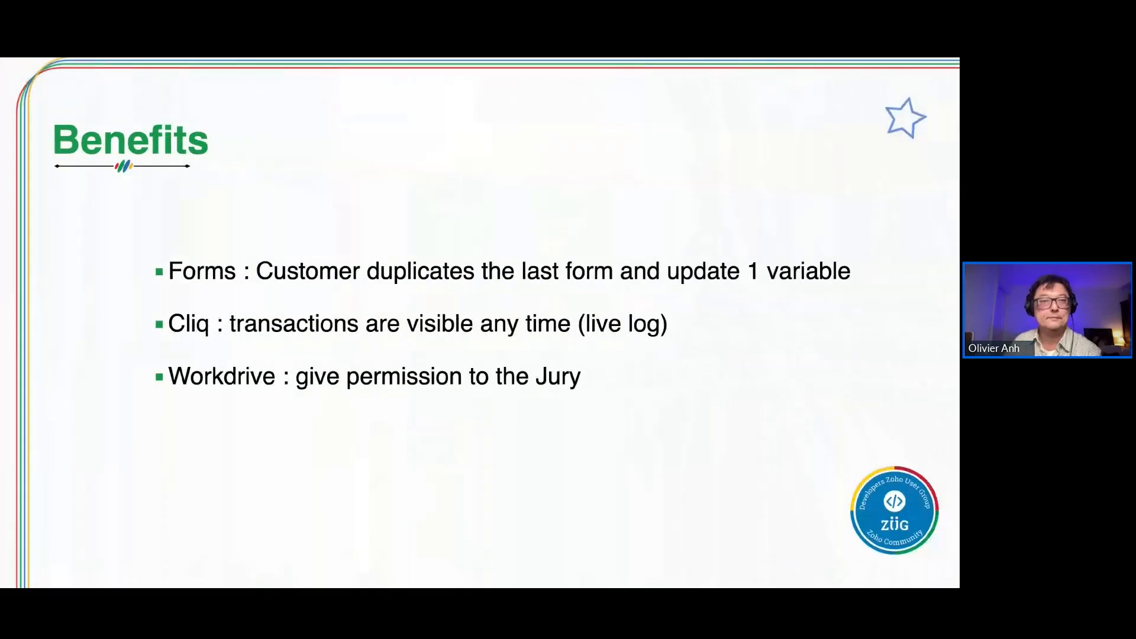